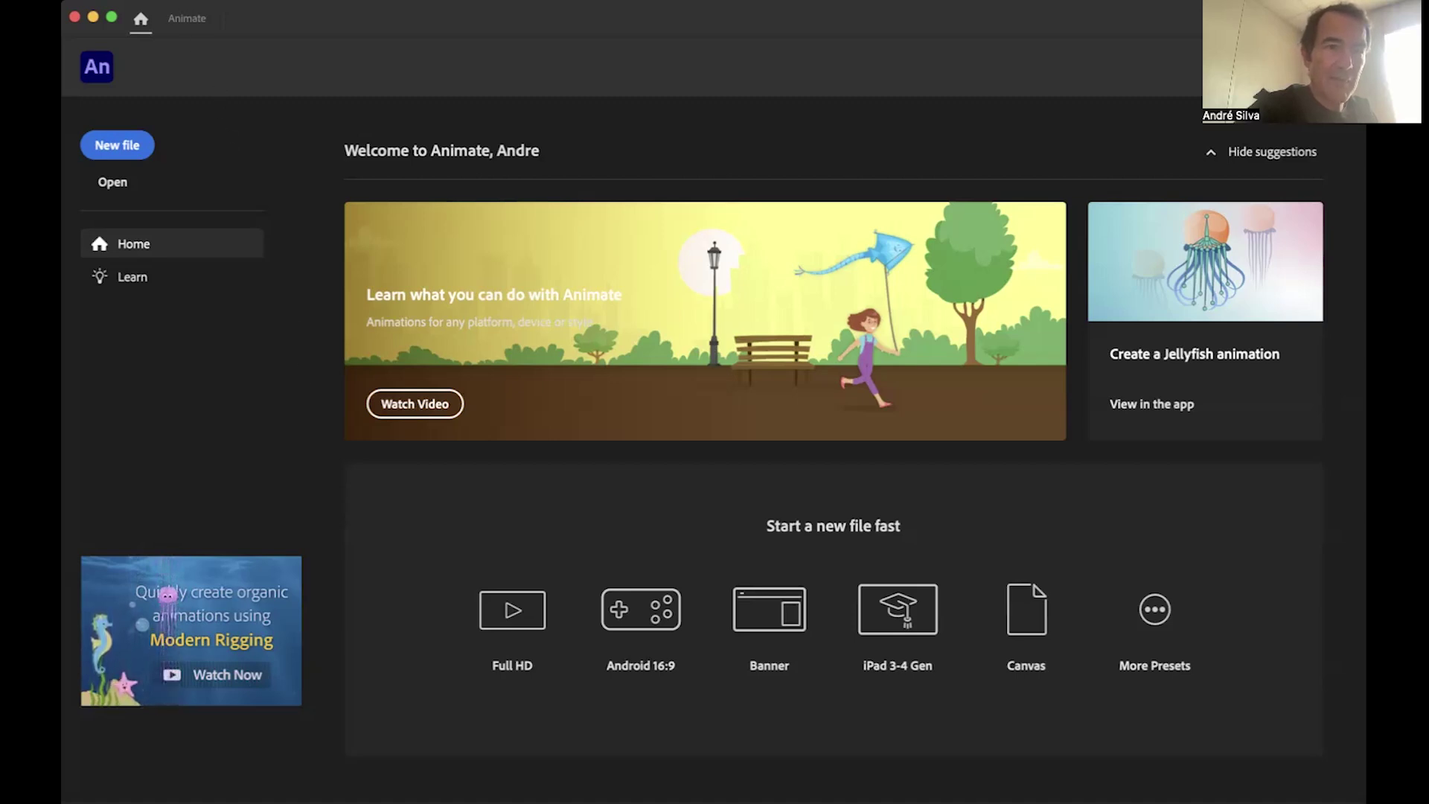
# Step: Create a new Character Animation document from the 4K preset, 3840 x 2160, at 30 fps with ActionScript 3.0
pyautogui.click(176, 1)
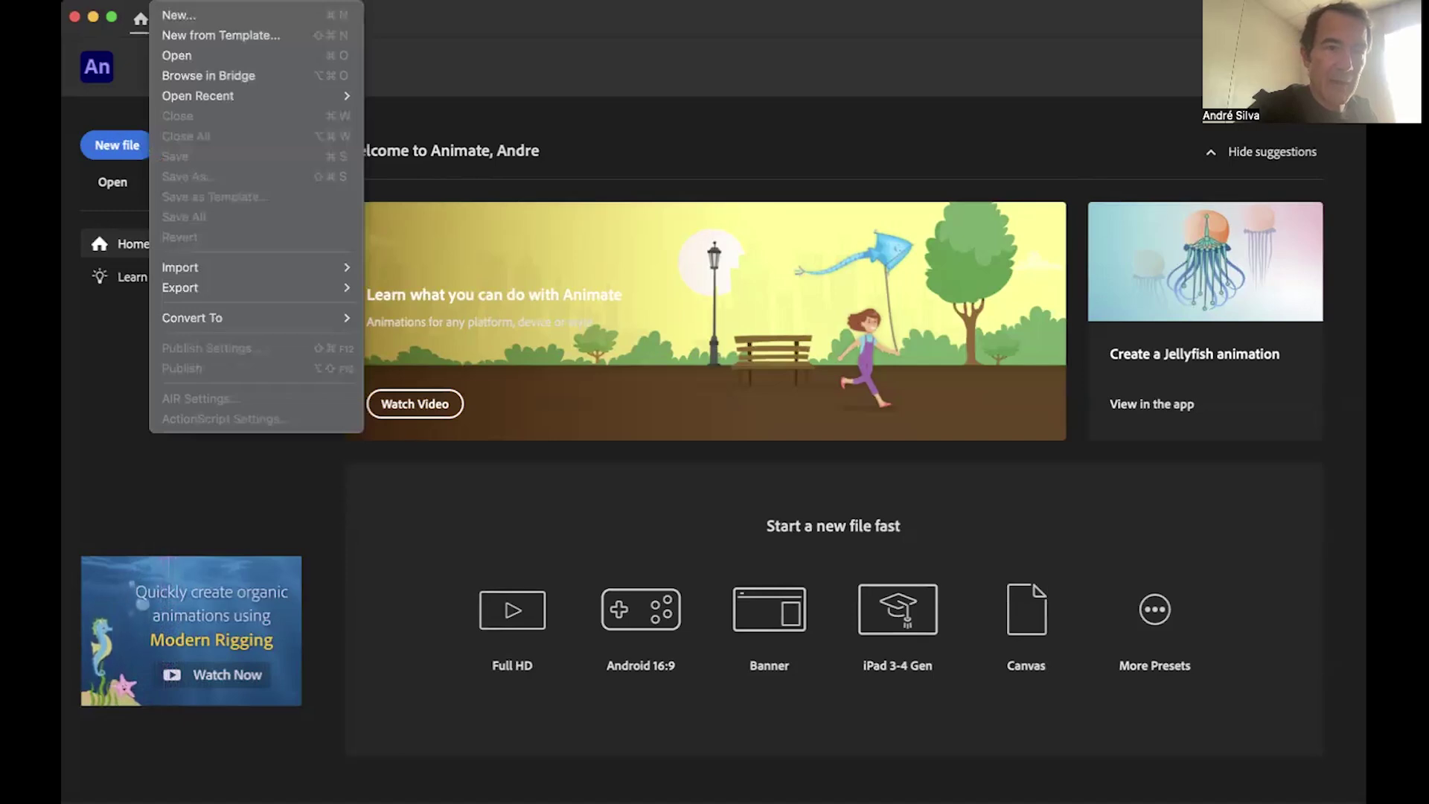
pyautogui.click(172, 16)
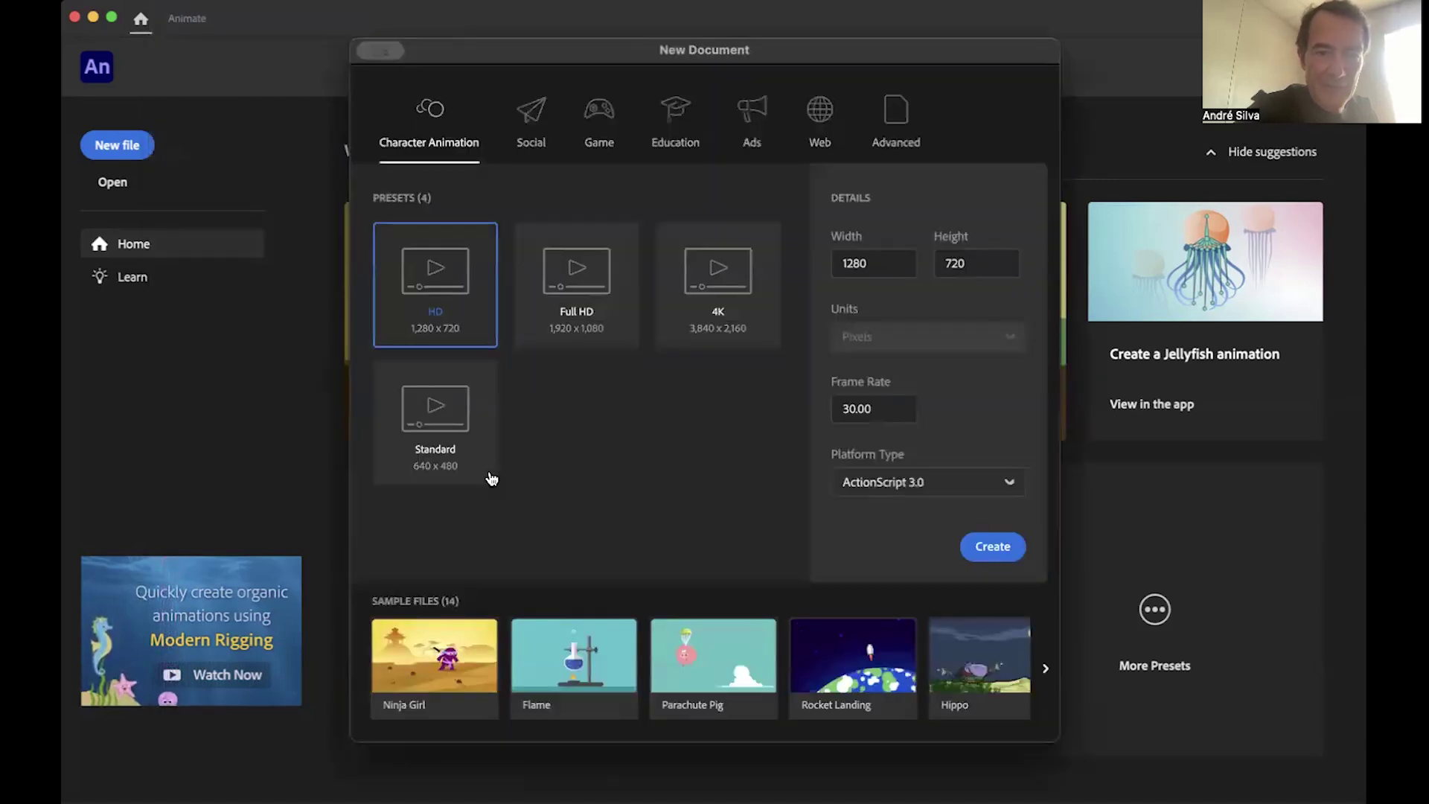
pyautogui.click(704, 277)
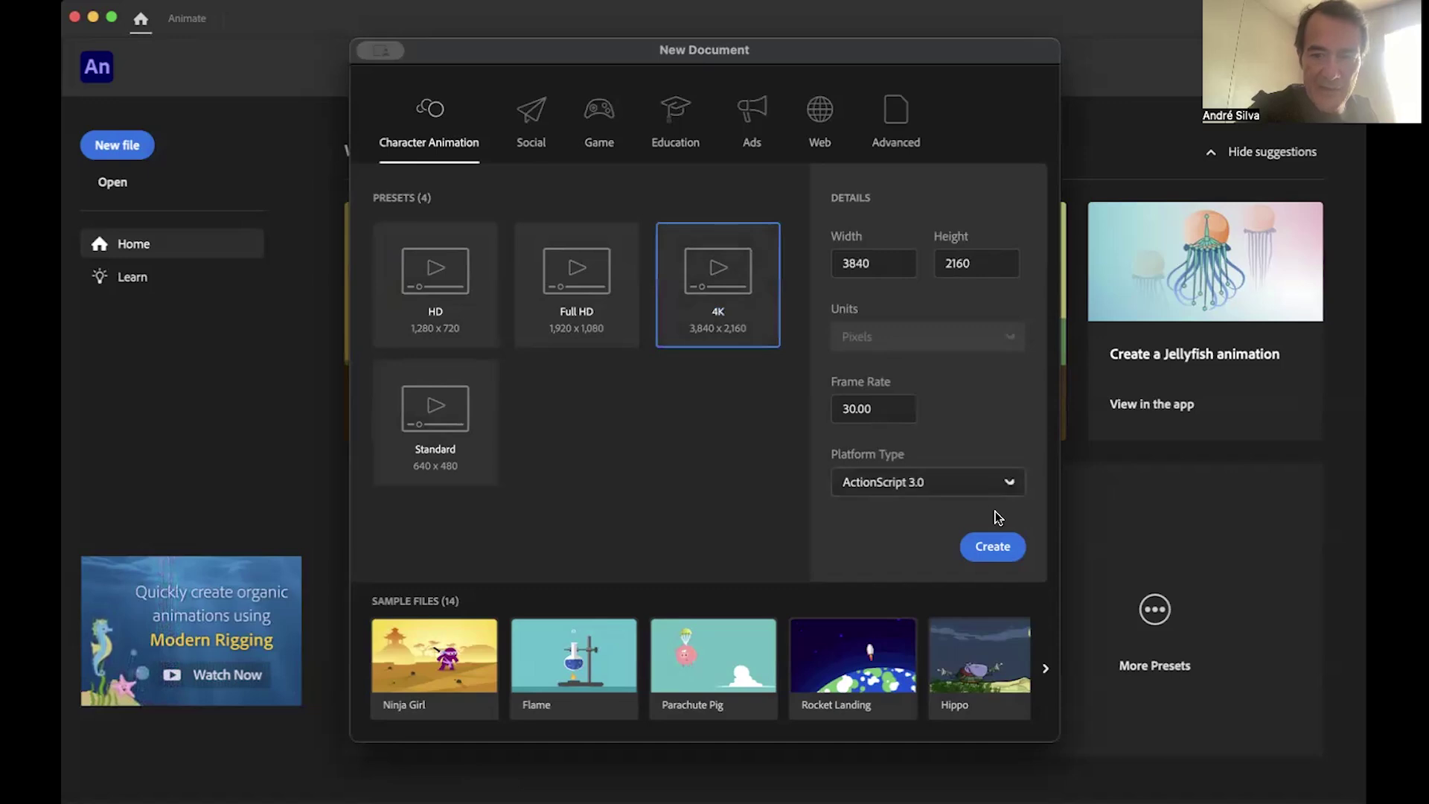
pyautogui.click(994, 549)
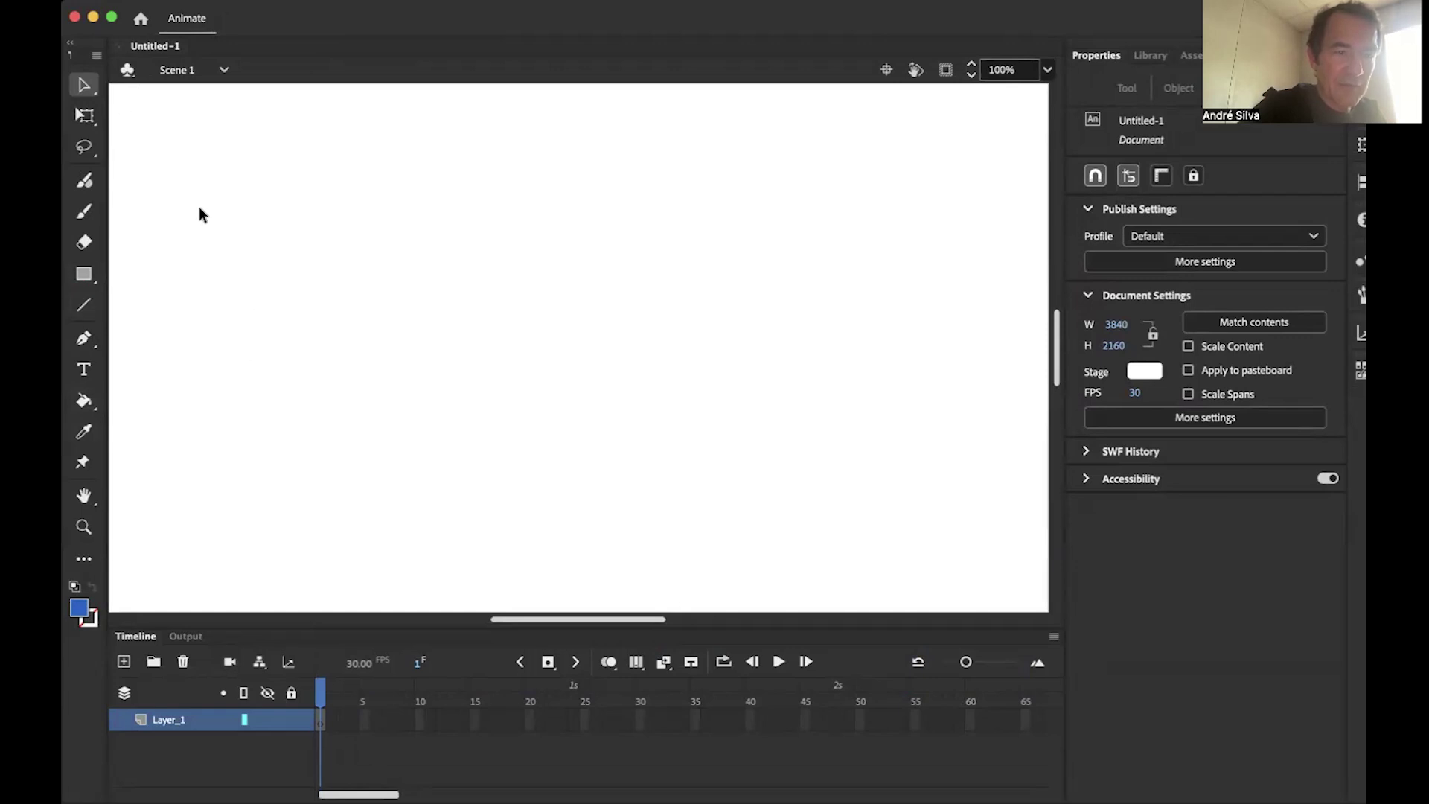
pyautogui.click(96, 285)
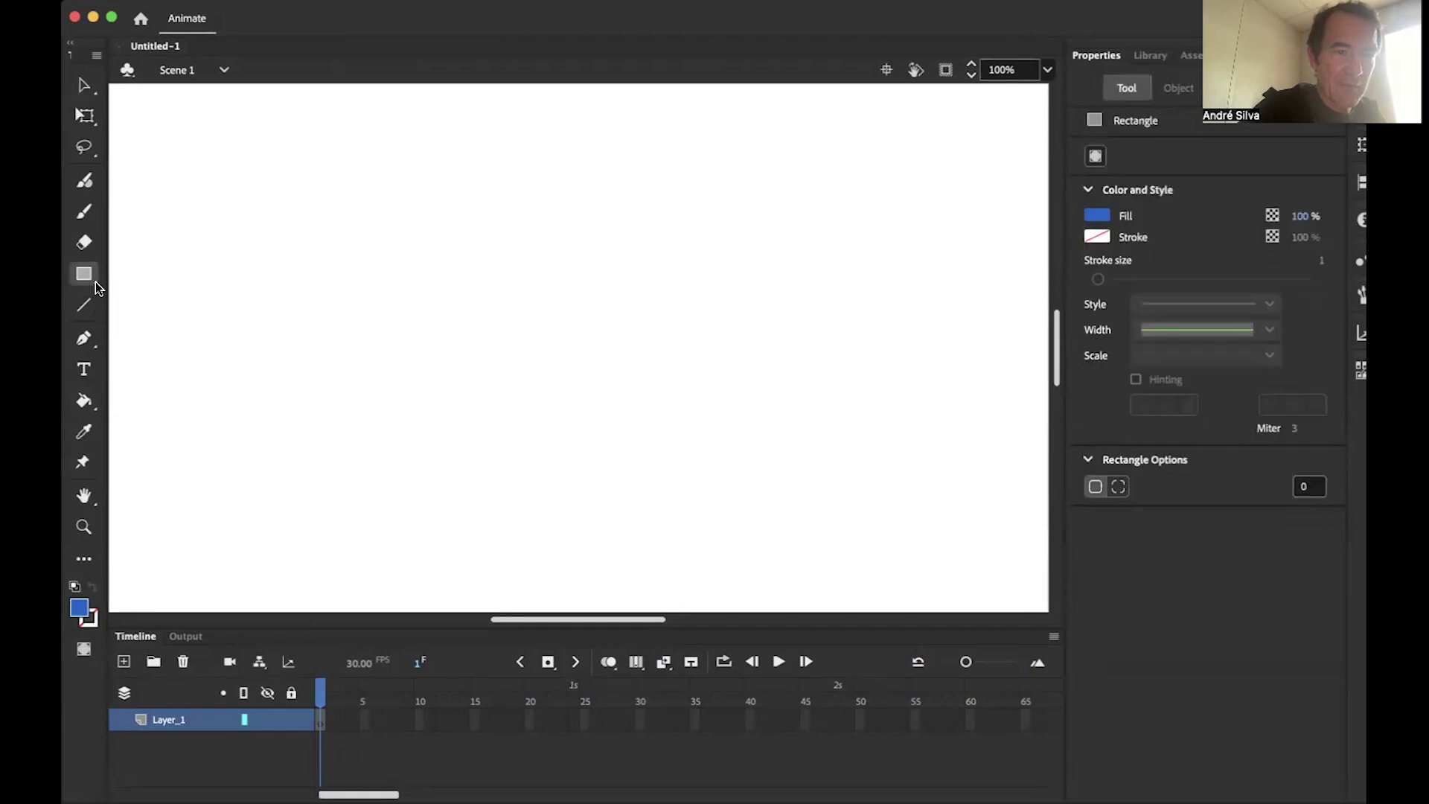
pyautogui.click(95, 348)
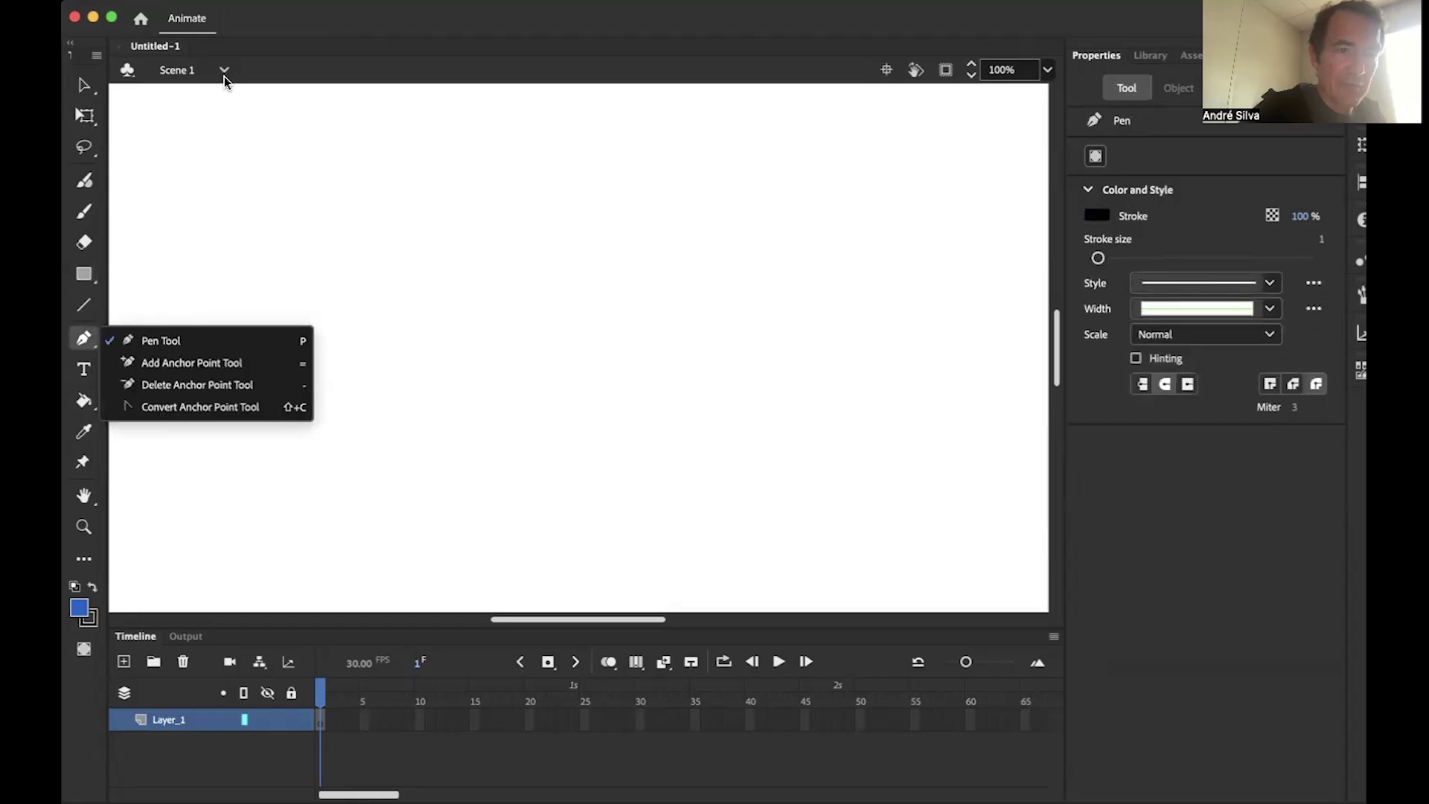
pyautogui.click(273, 36)
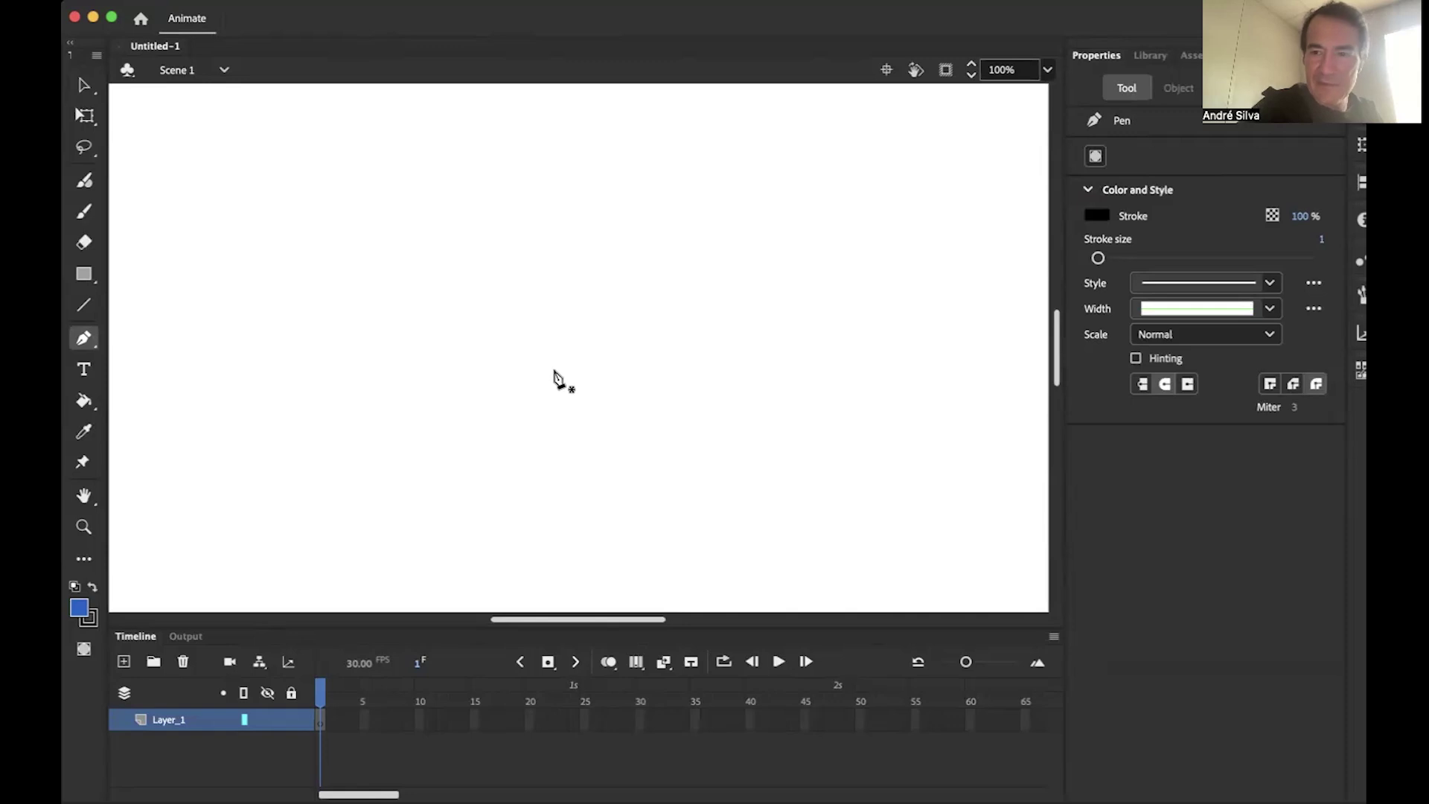
pyautogui.click(569, 364)
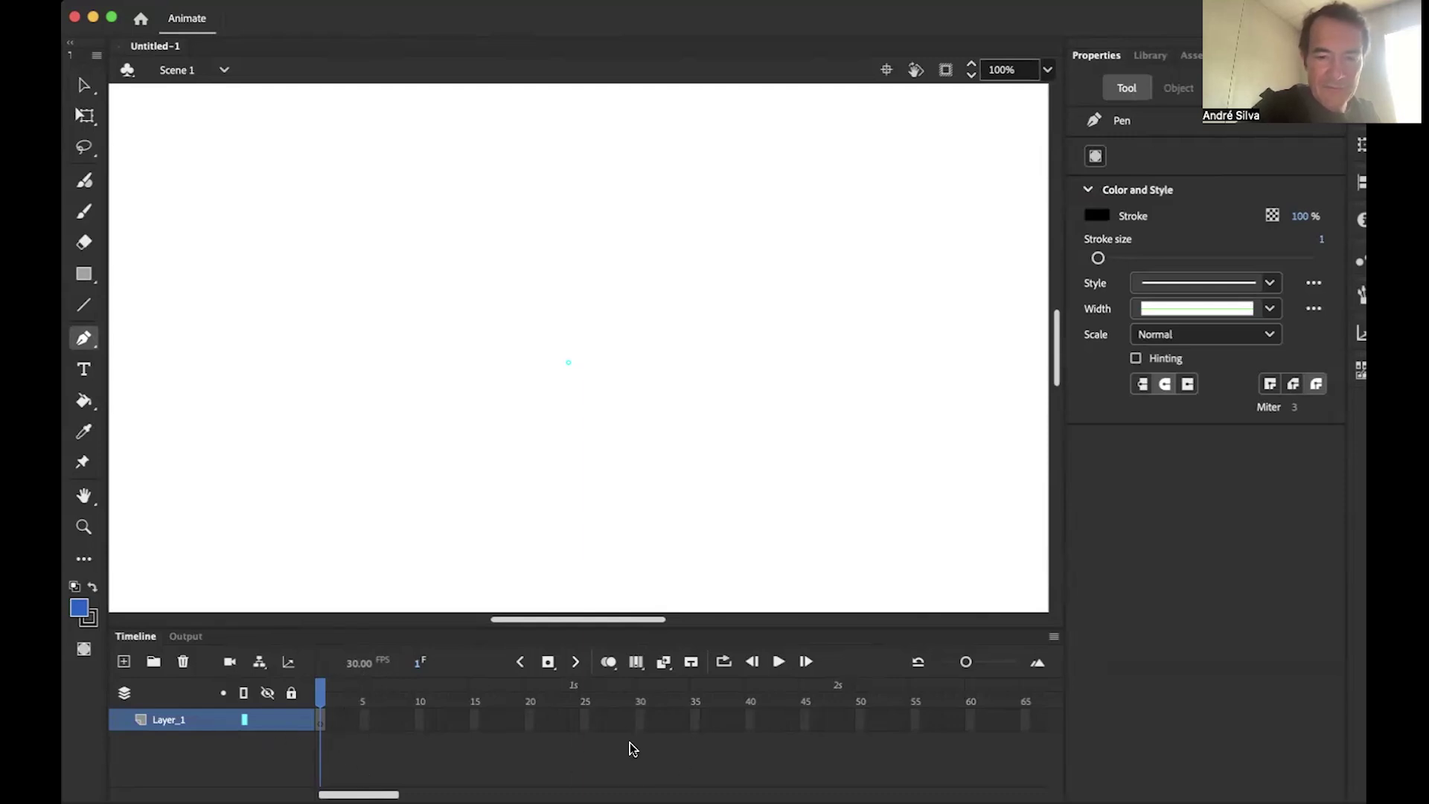
pyautogui.click(332, 727)
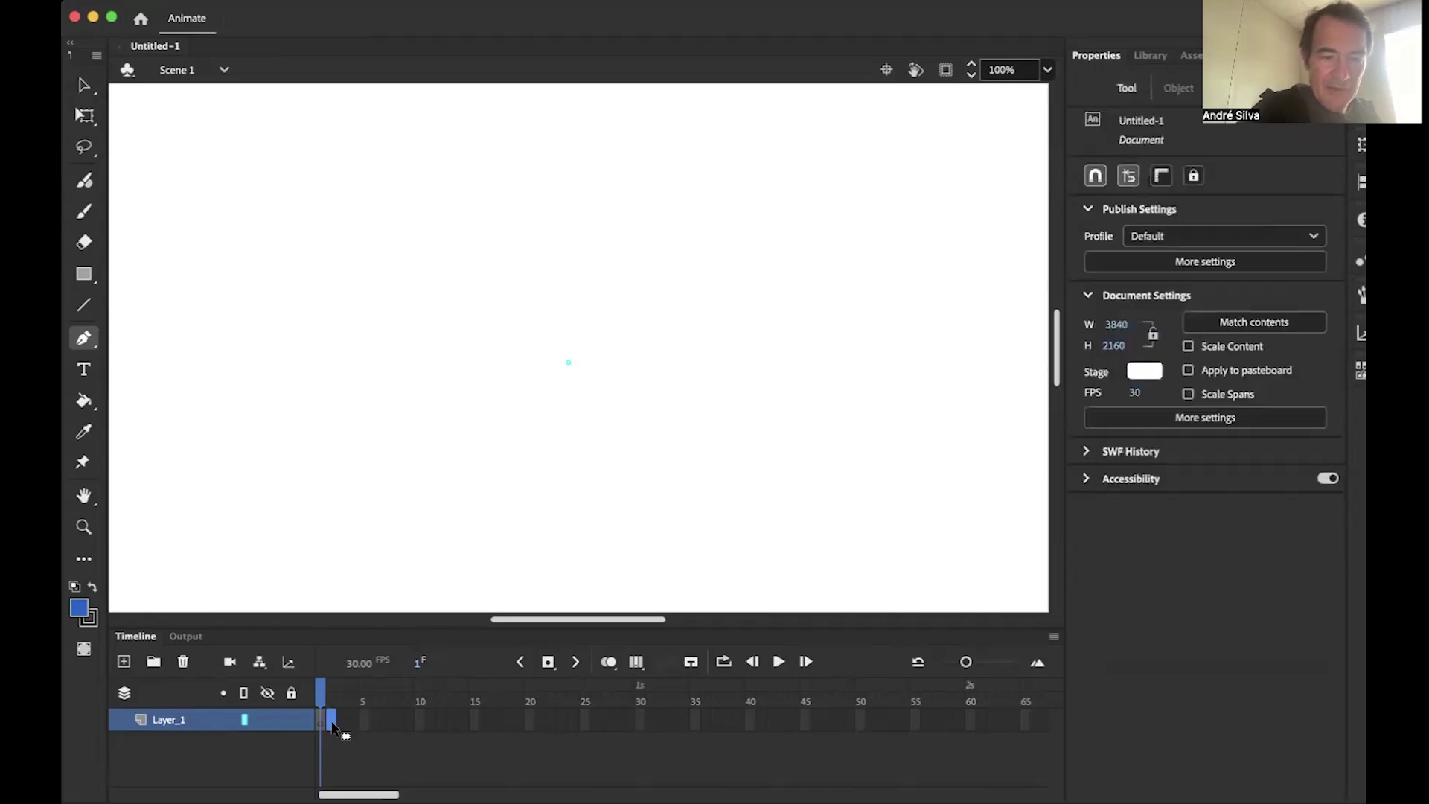
pyautogui.moveTo(338, 728)
pyautogui.mouseDown()
pyautogui.moveTo(429, 723)
pyautogui.moveTo(348, 729)
pyautogui.moveTo(364, 721)
pyautogui.mouseUp()
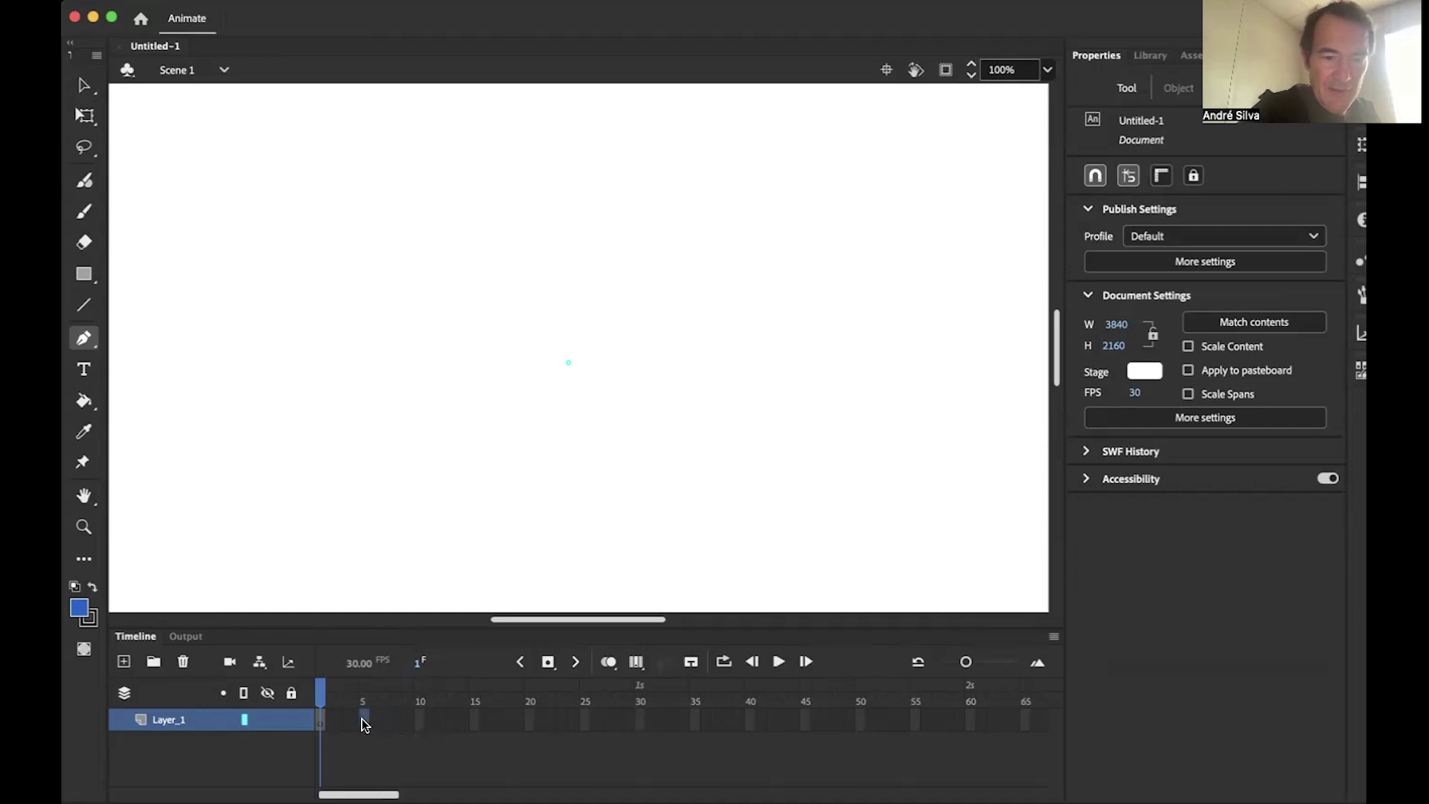
pyautogui.click(419, 721)
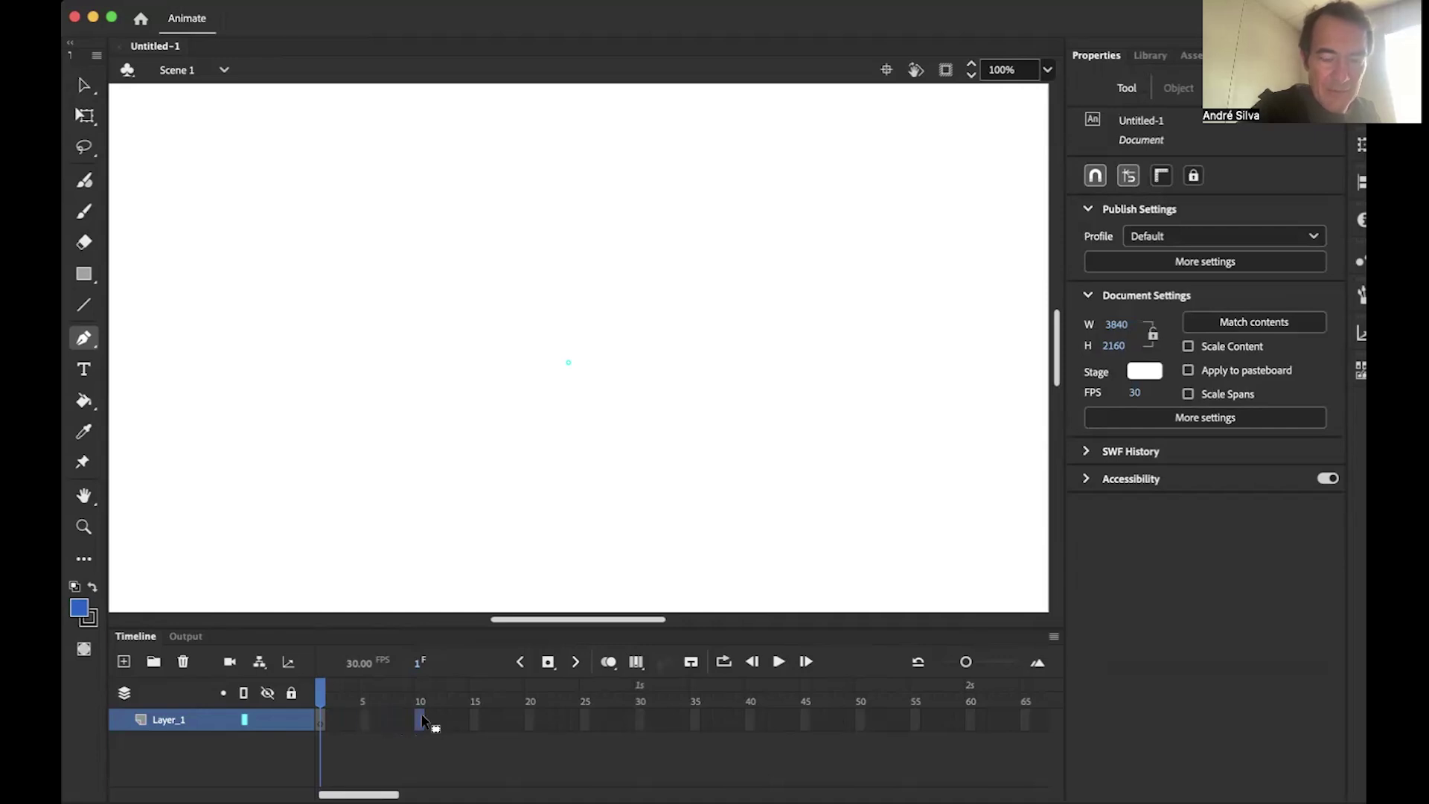
pyautogui.click(477, 721)
pyautogui.click(532, 721)
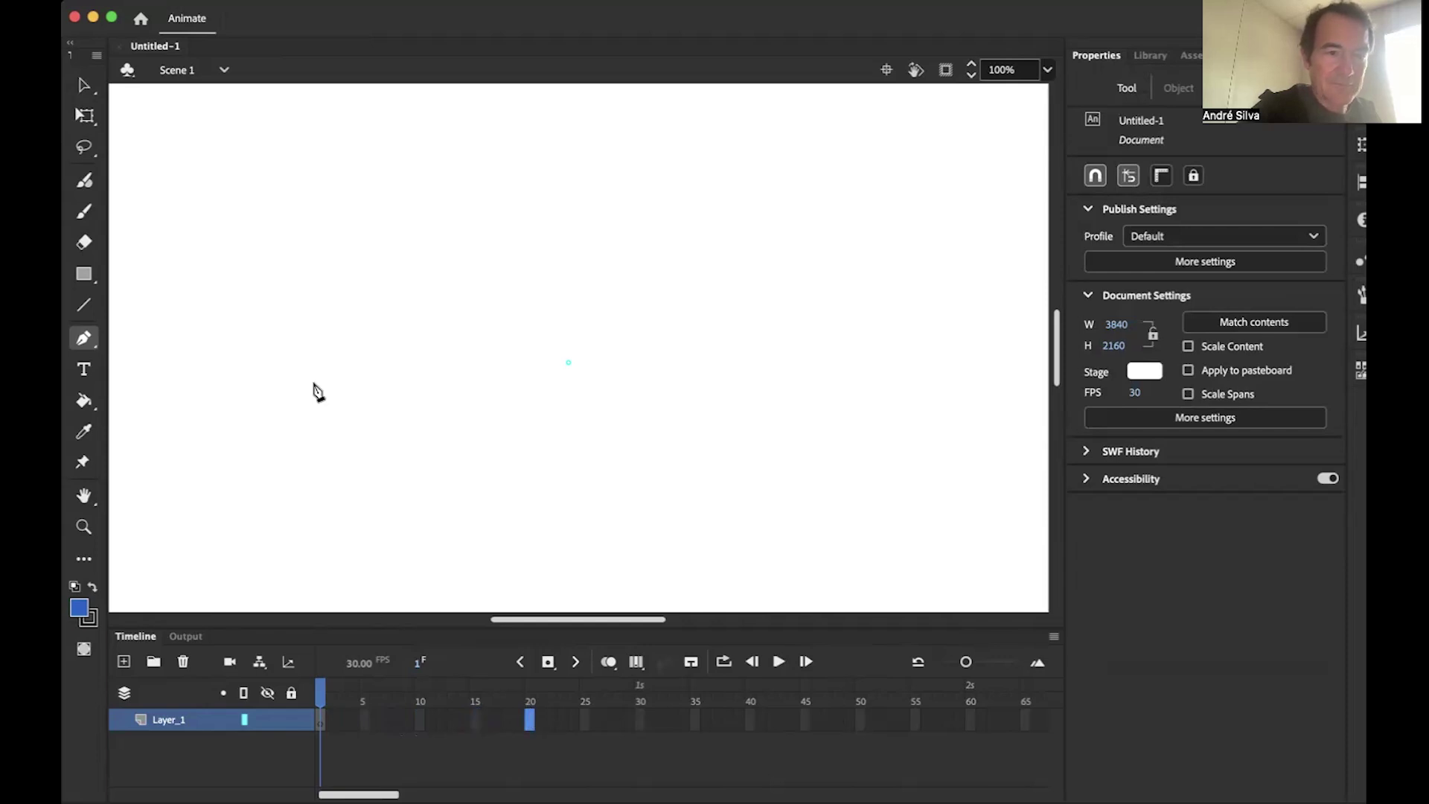
pyautogui.click(205, 755)
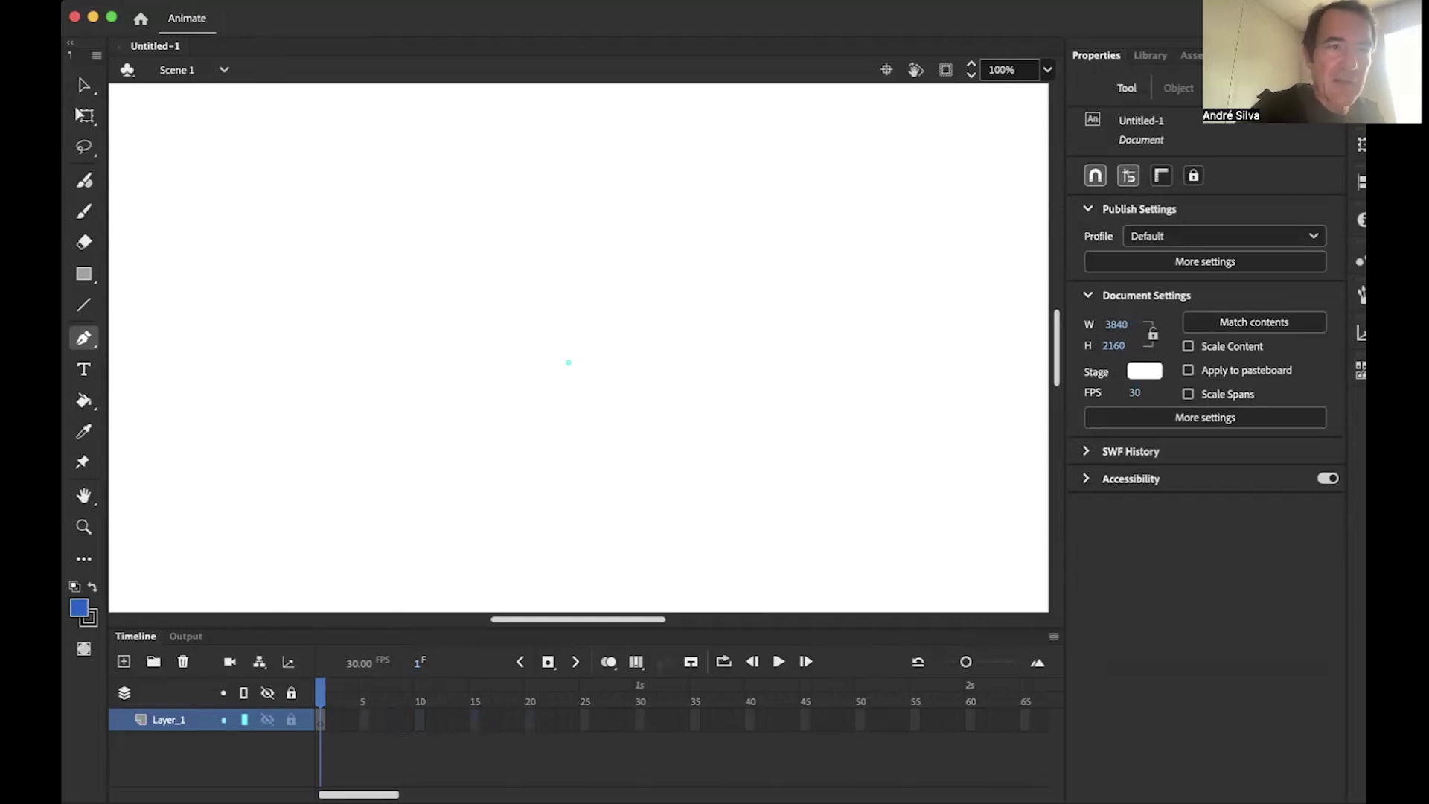
# Step: Start a video import that embeds H.264 video in the timeline, using roller_blade.mov from the Desktop
pyautogui.click(173, 2)
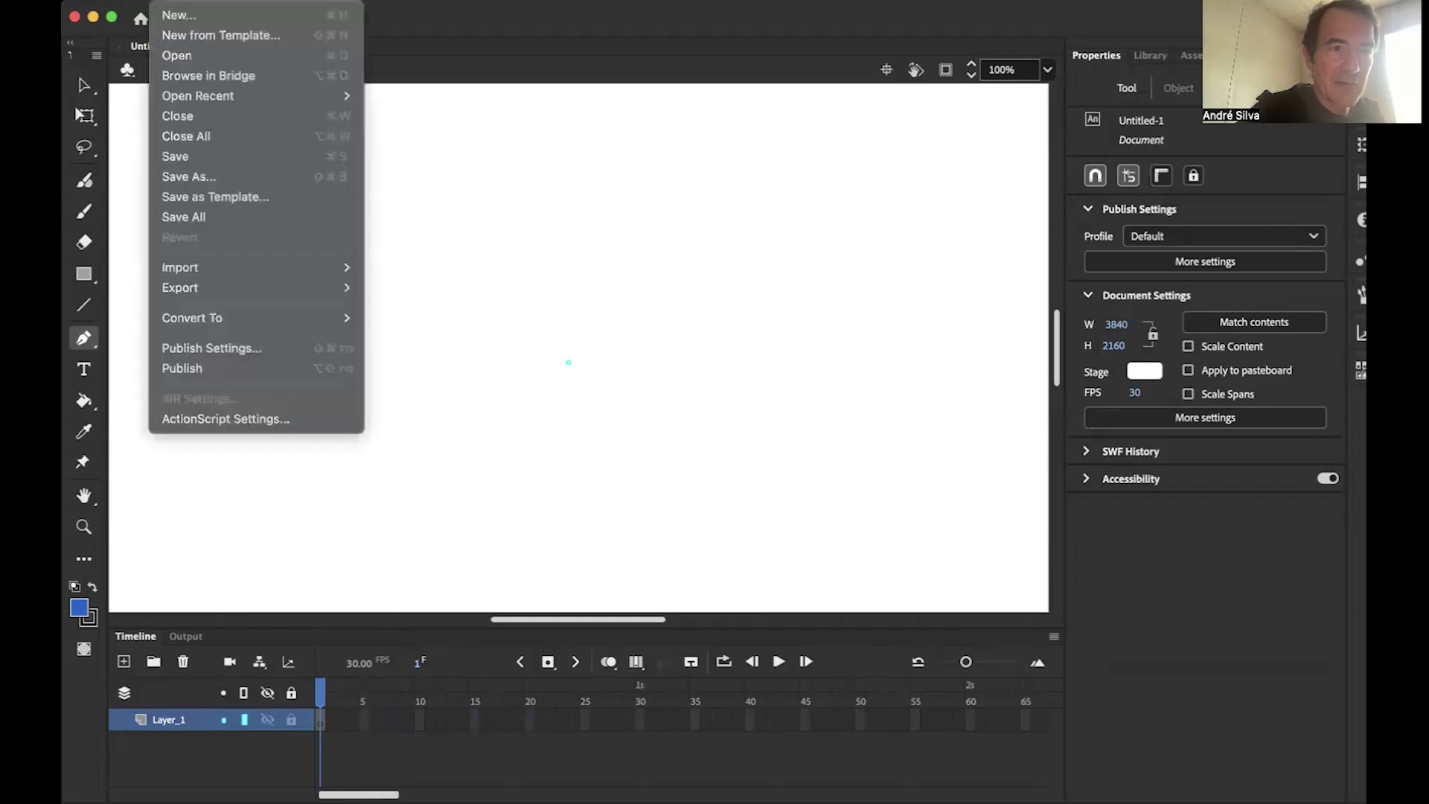
pyautogui.moveTo(188, 271)
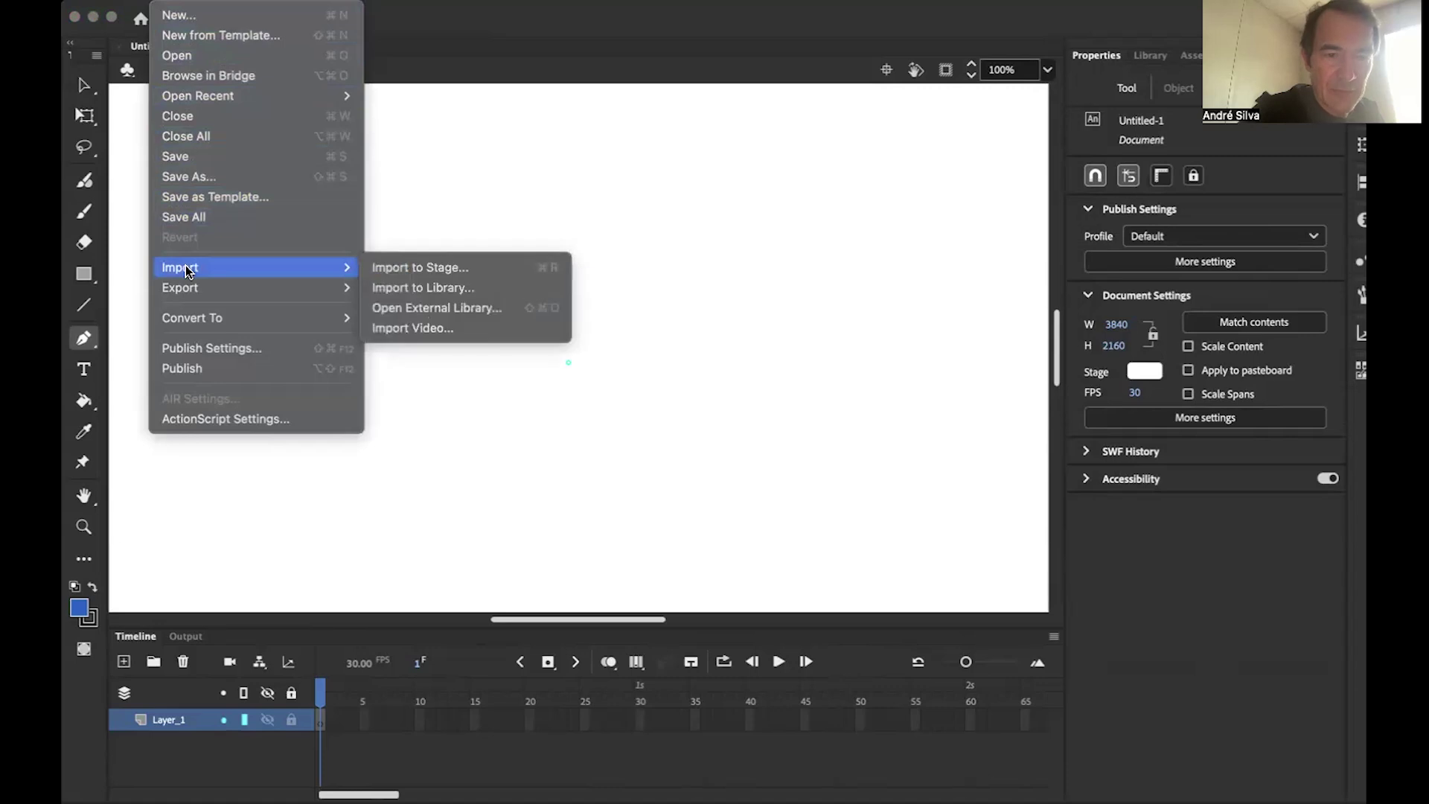
pyautogui.click(436, 330)
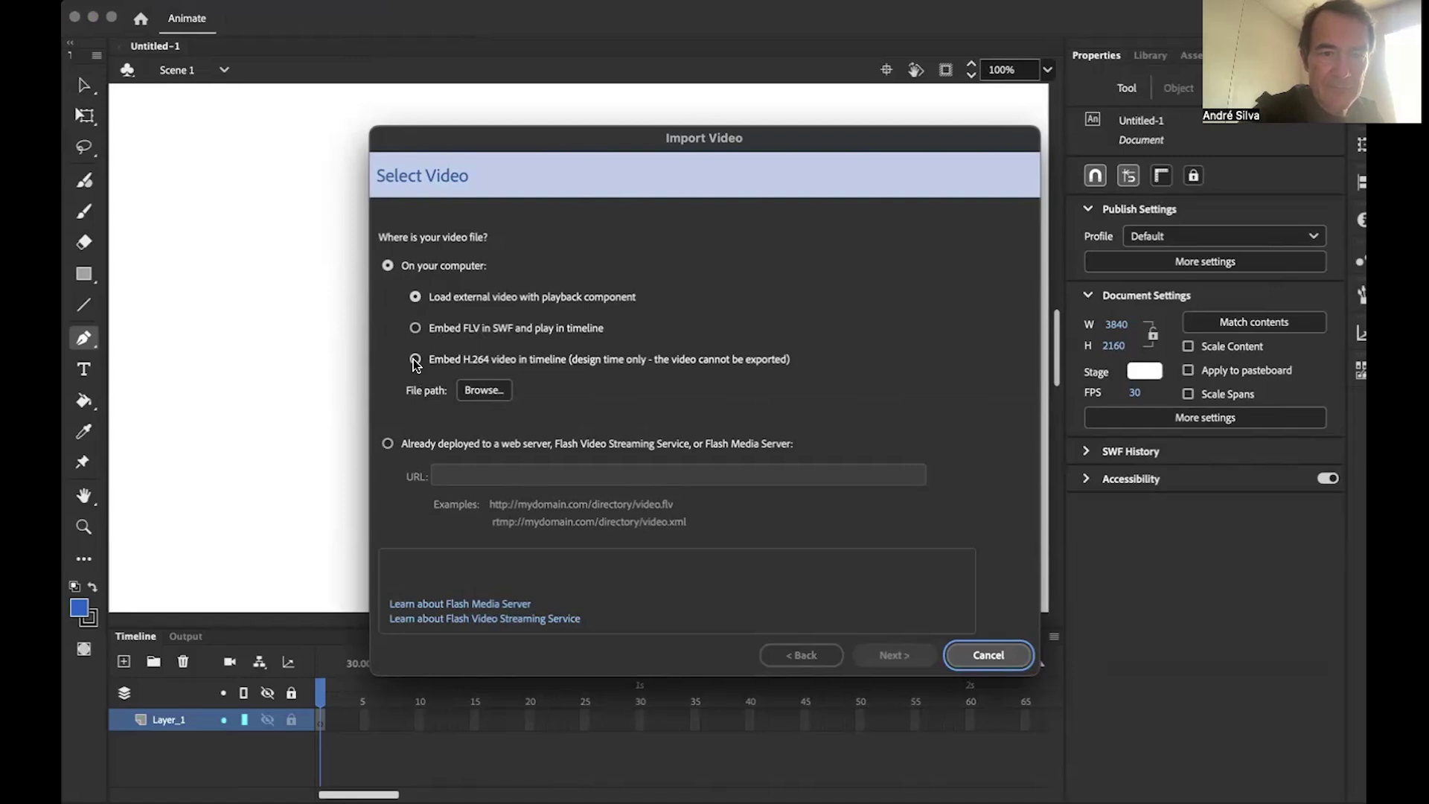
pyautogui.click(415, 361)
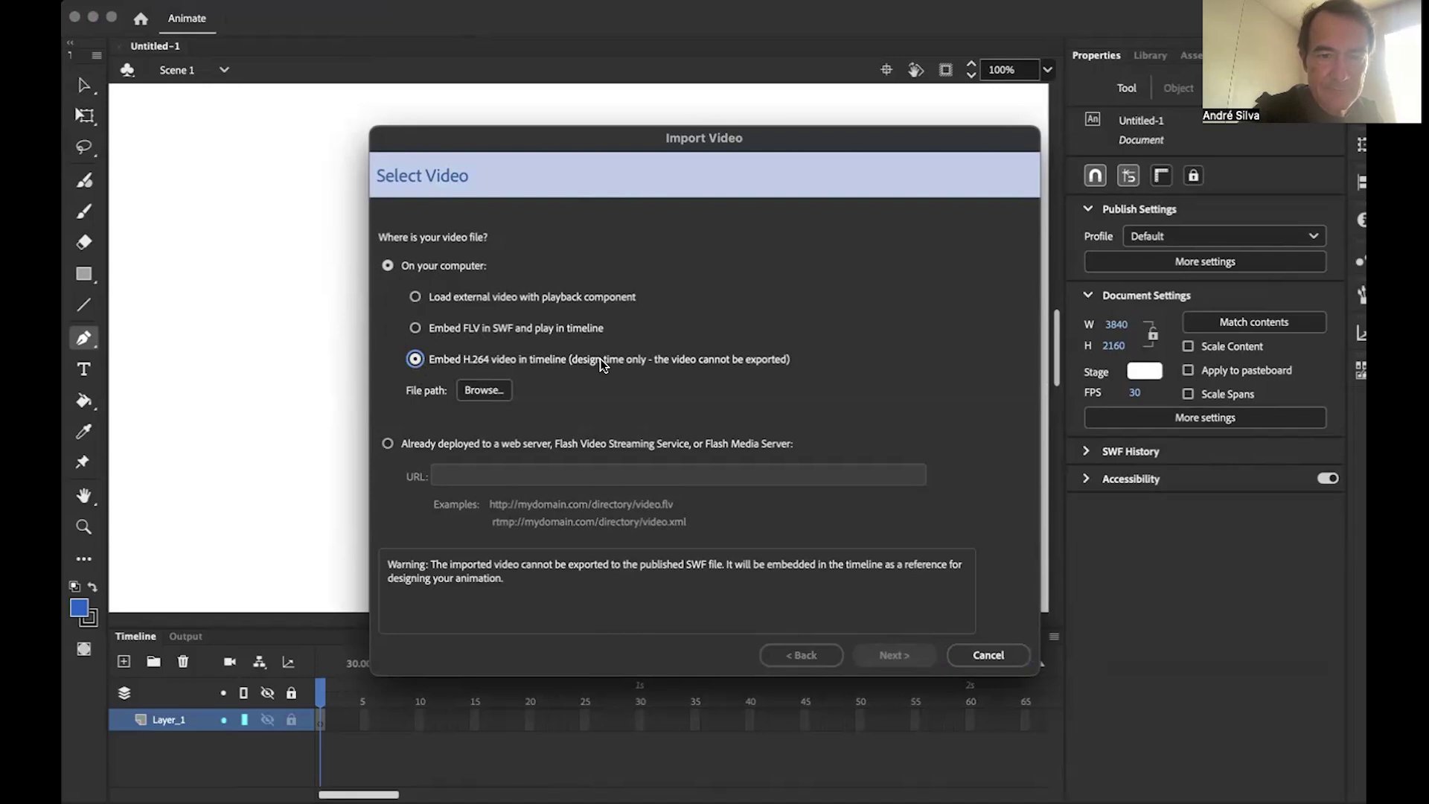
pyautogui.click(484, 390)
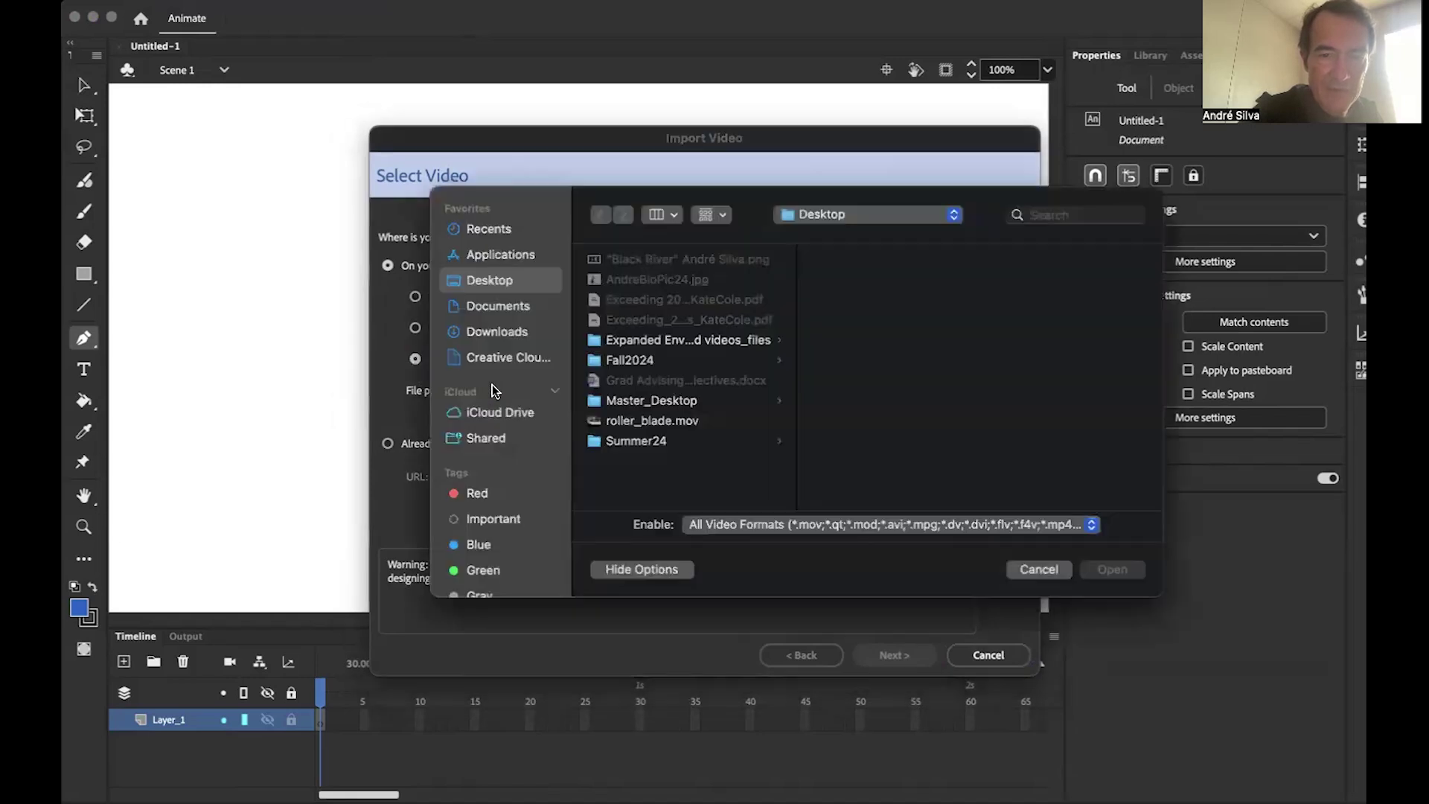
pyautogui.click(633, 421)
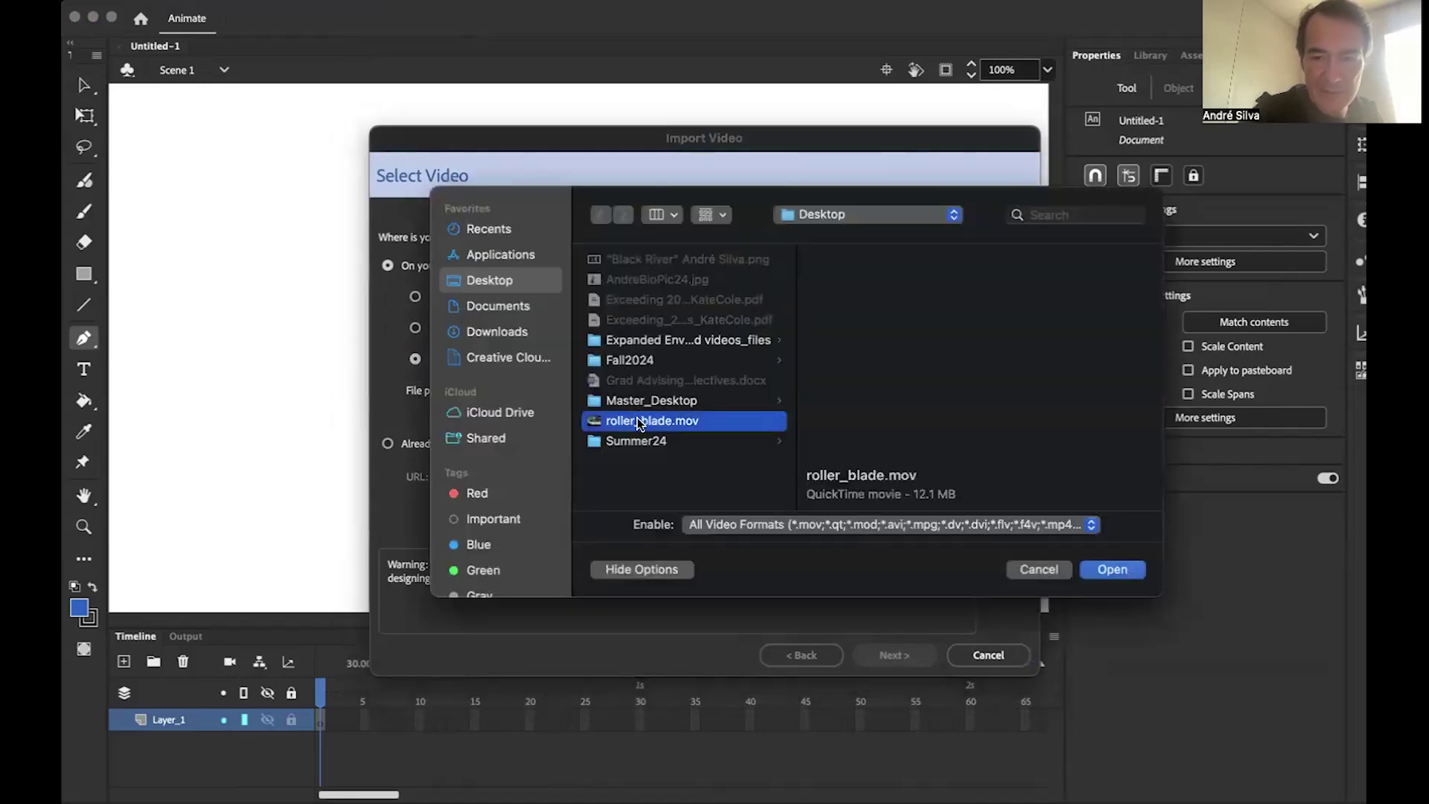
pyautogui.click(1101, 570)
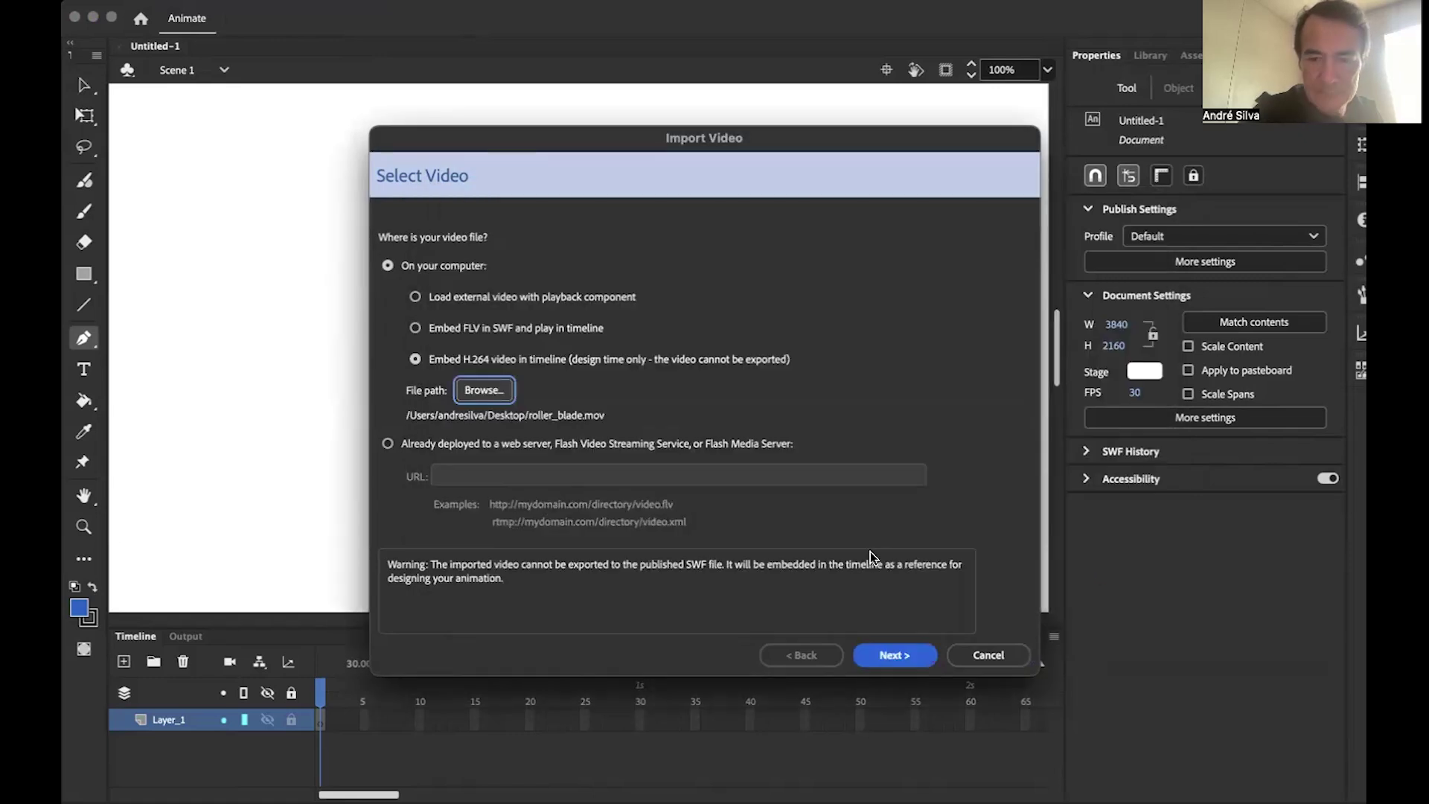
pyautogui.click(893, 657)
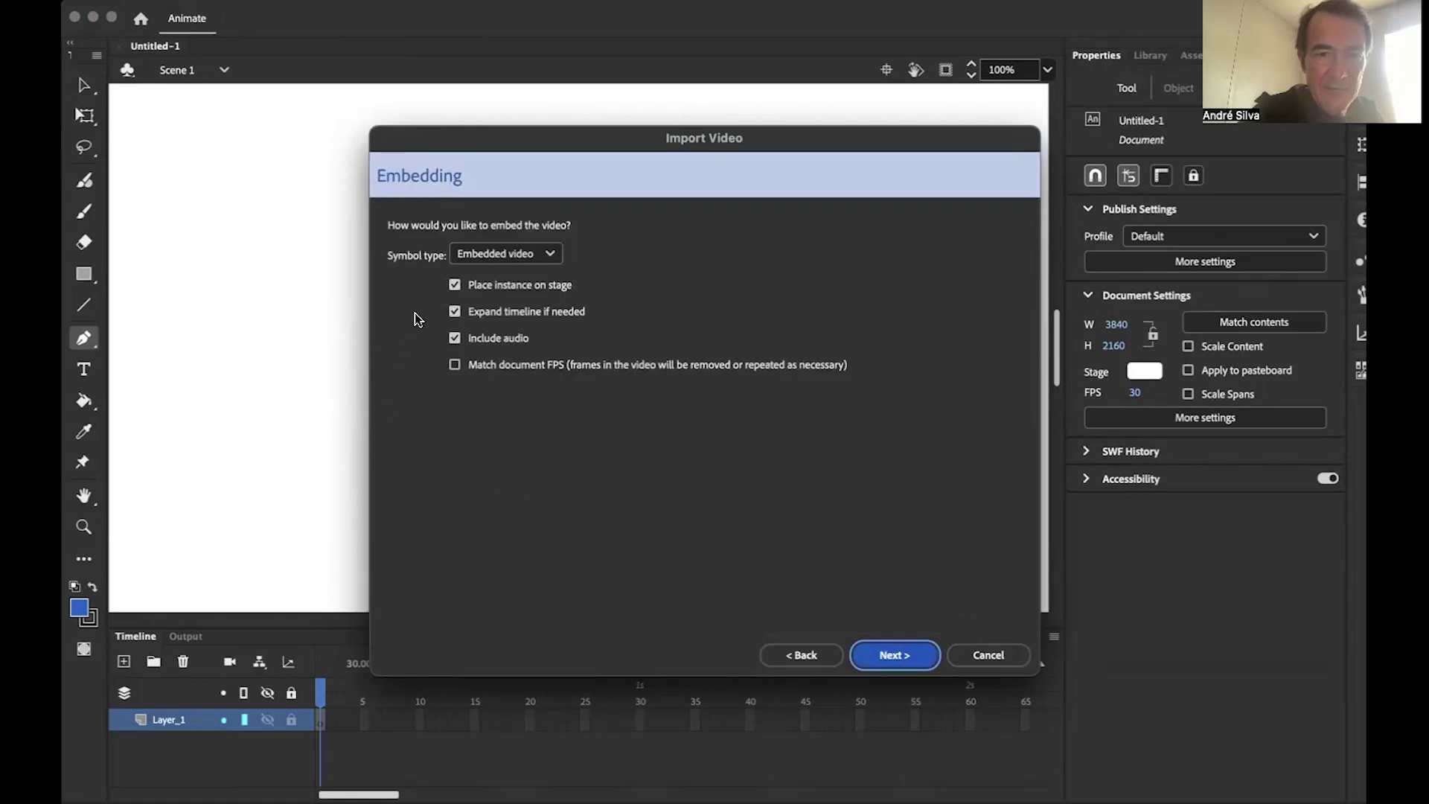
# Step: Exclude the audio, match the document FPS, and finish importing the embedded video
pyautogui.click(453, 341)
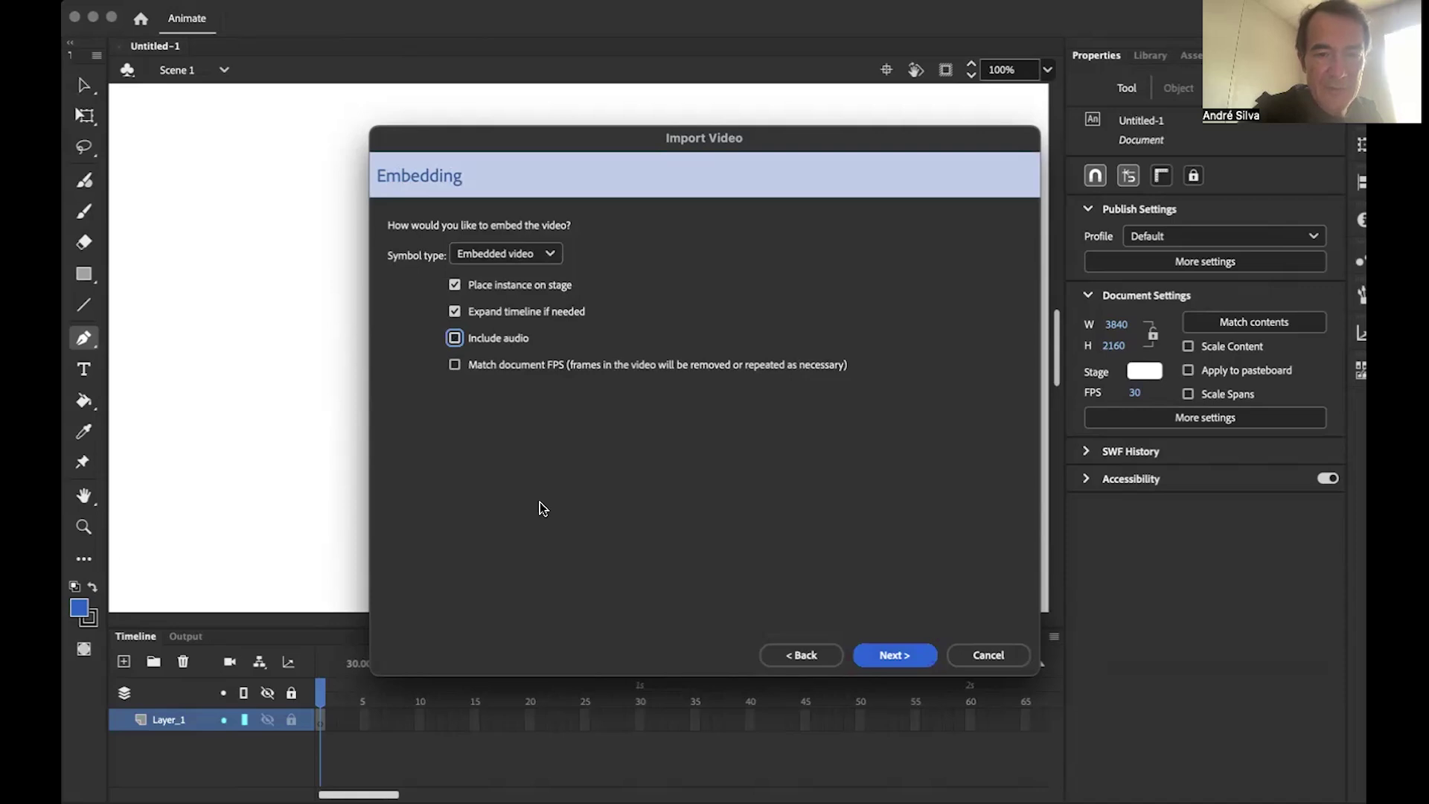
pyautogui.click(454, 365)
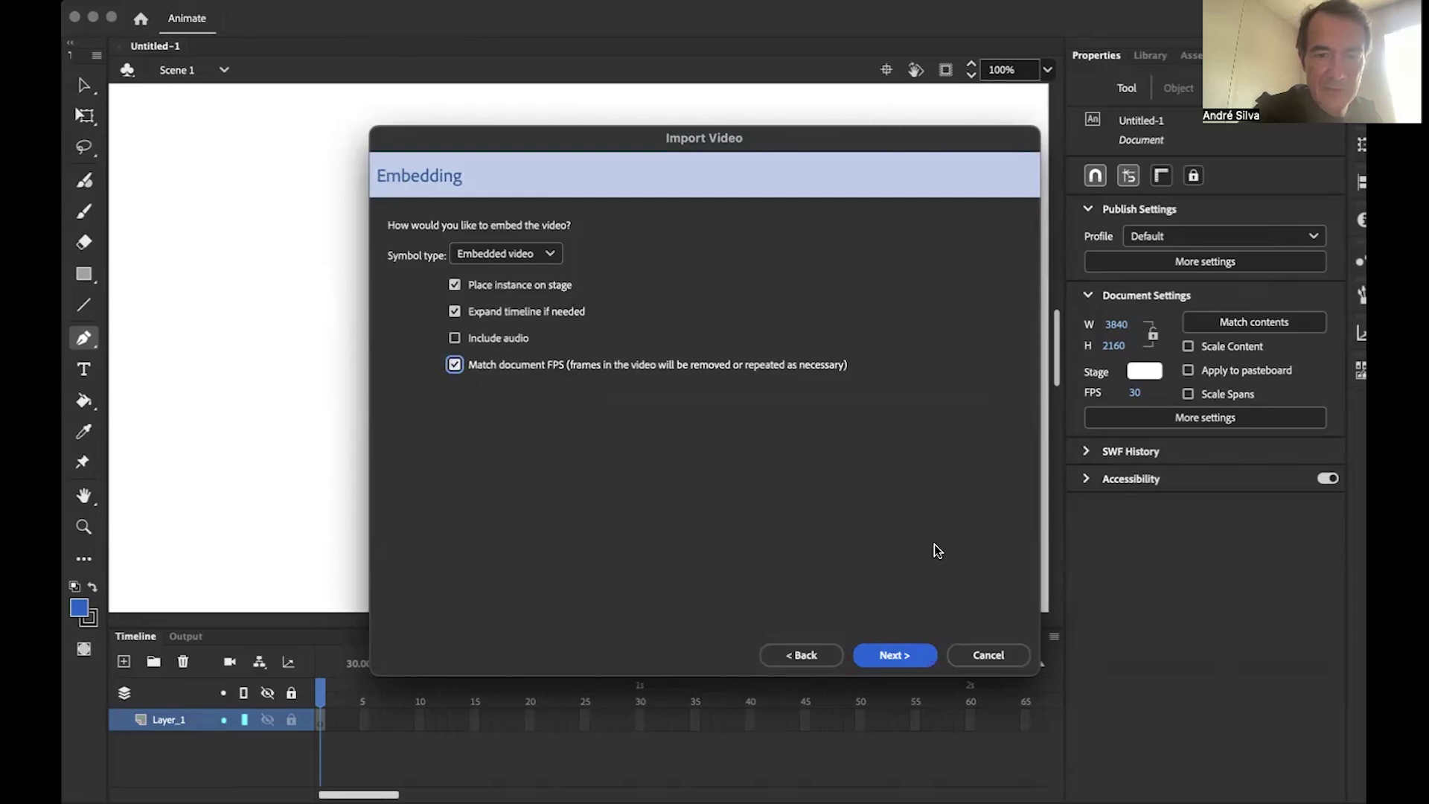
pyautogui.click(904, 655)
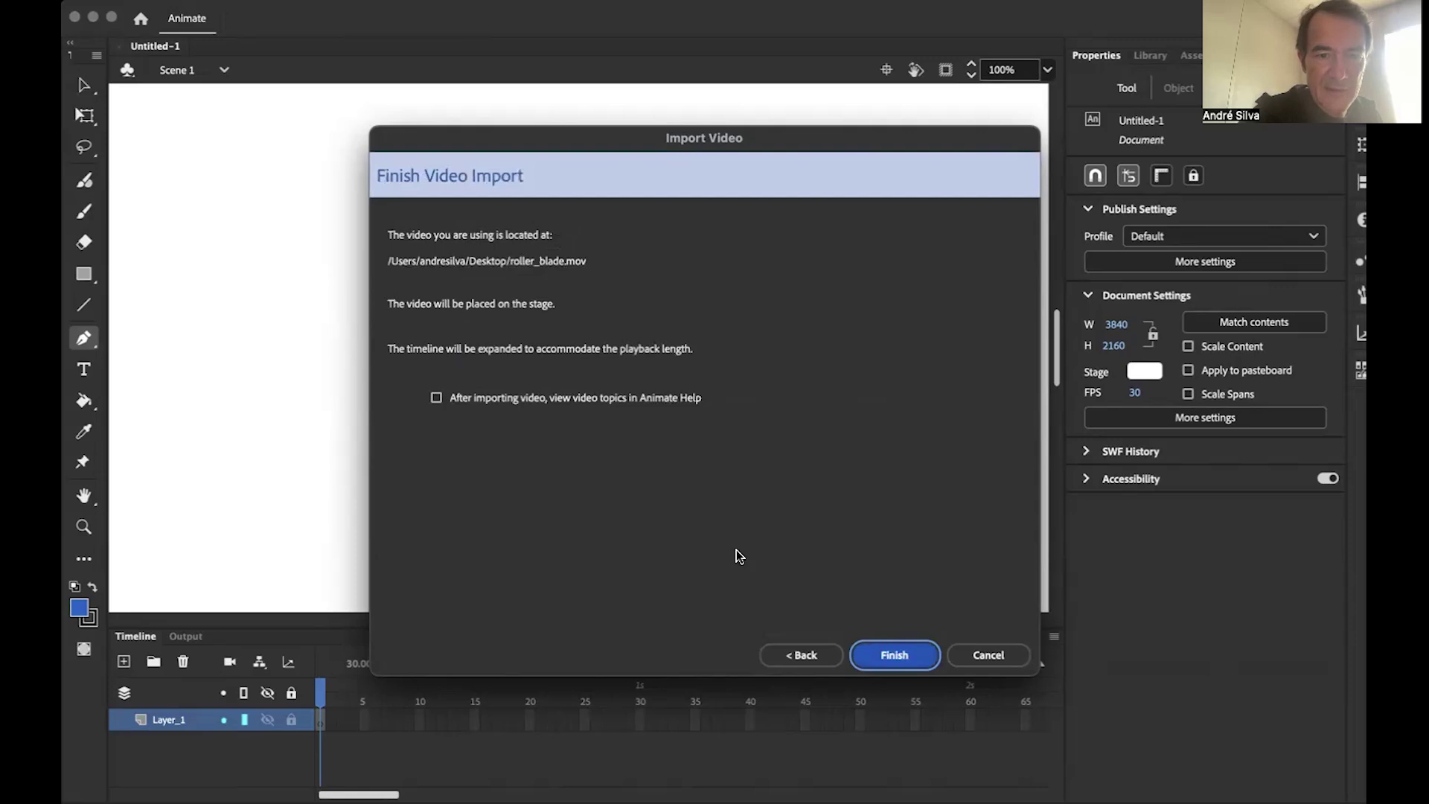
pyautogui.click(883, 655)
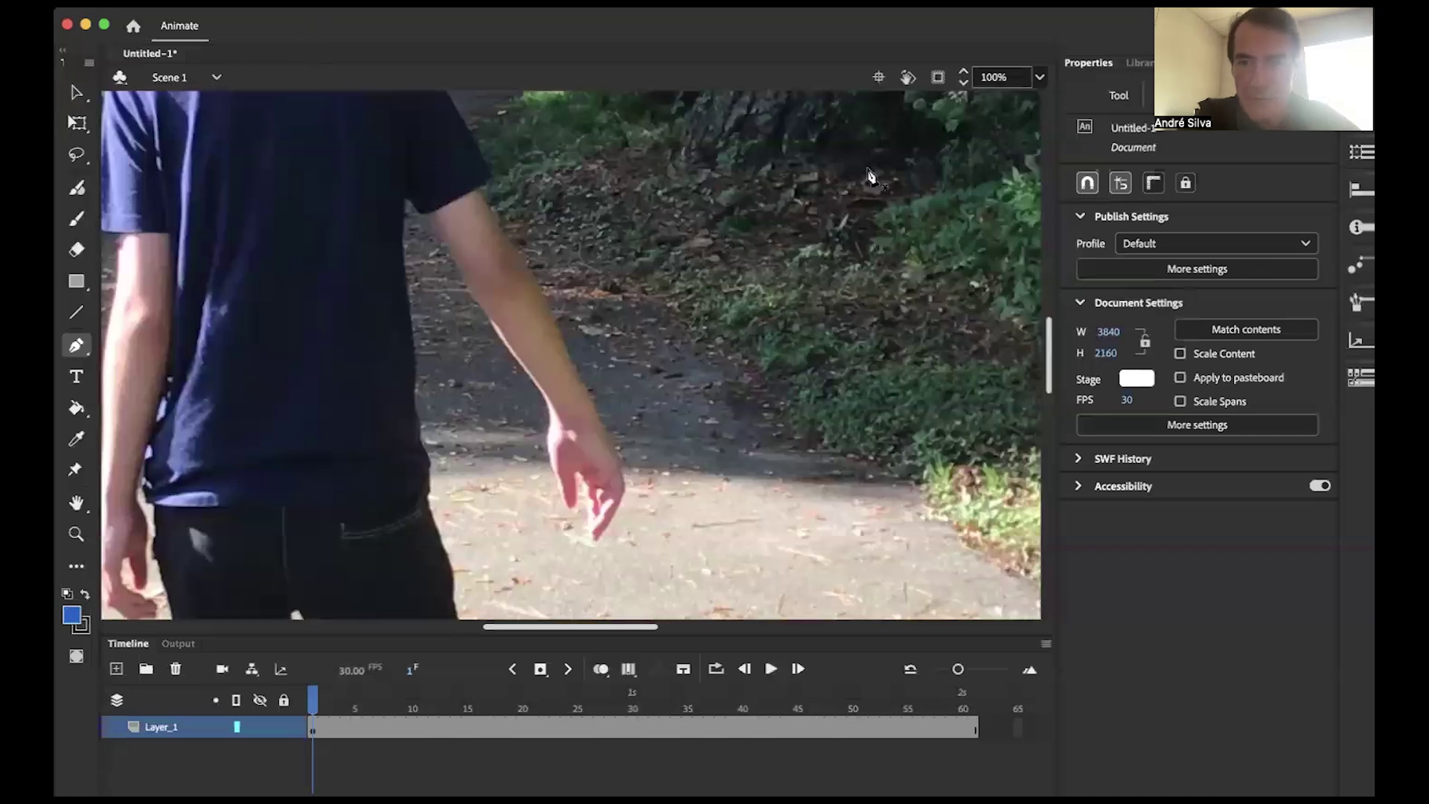
# Step: Rename the layer holding the imported footage as "video" and lock it
pyautogui.click(1041, 79)
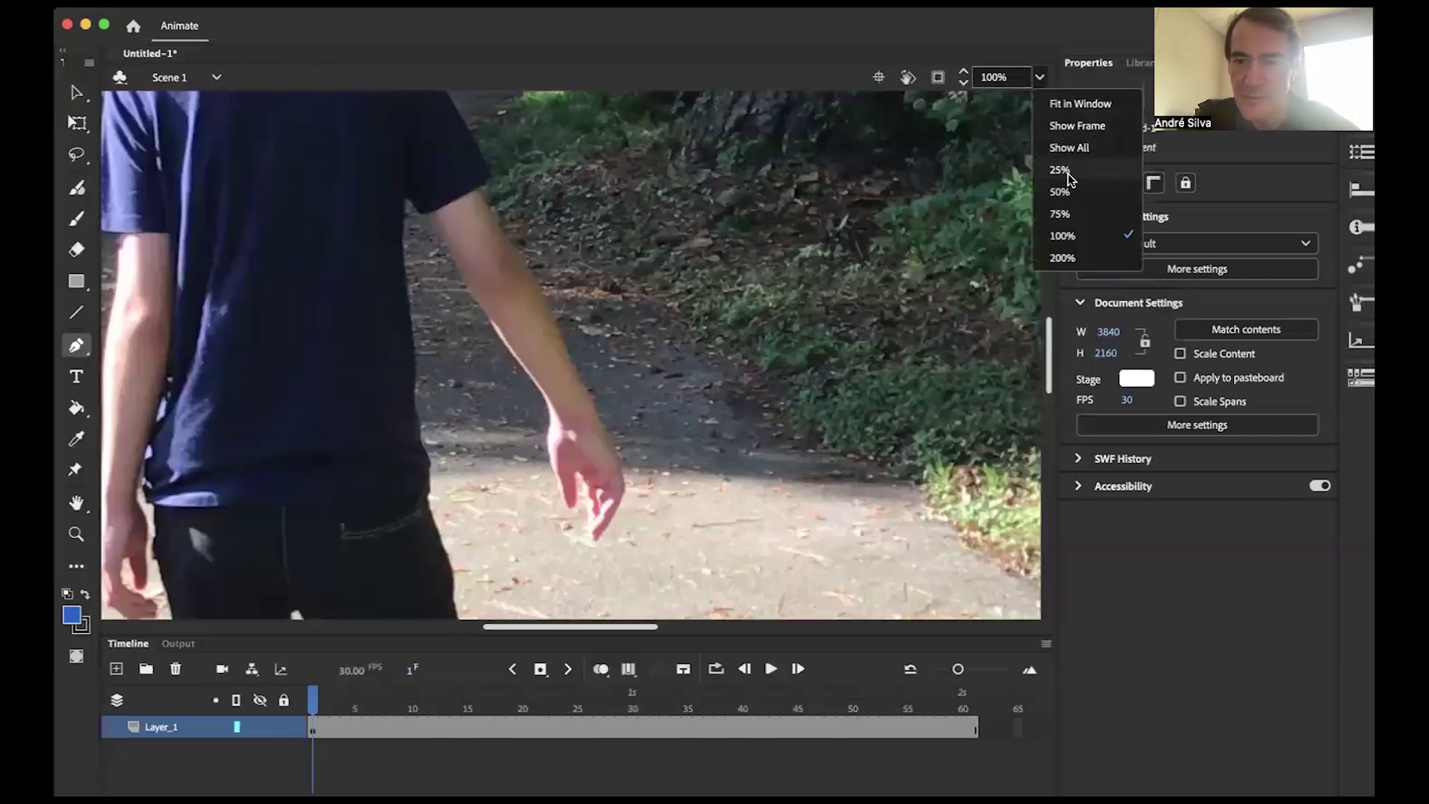
pyautogui.click(1066, 192)
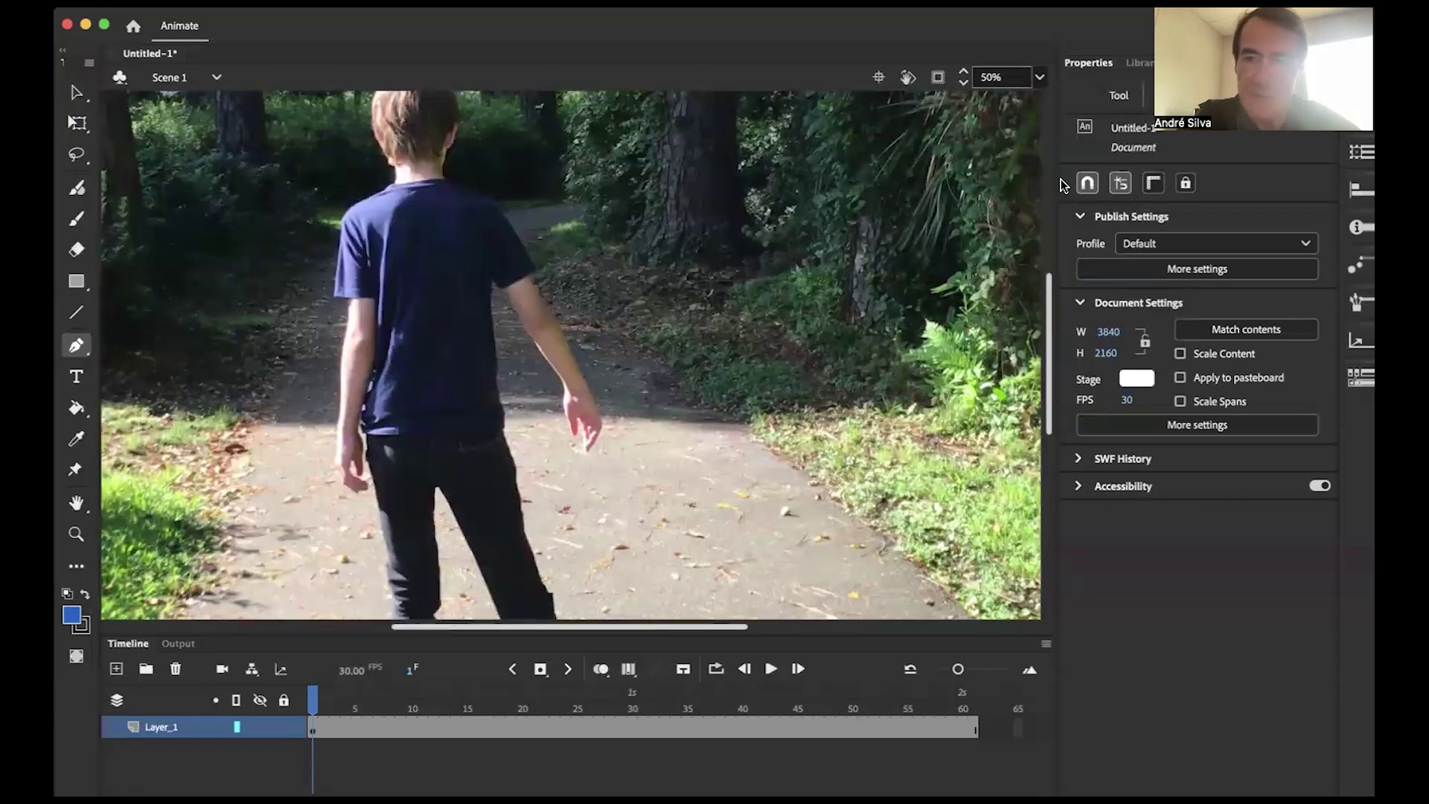
pyautogui.click(1041, 80)
pyautogui.click(1060, 169)
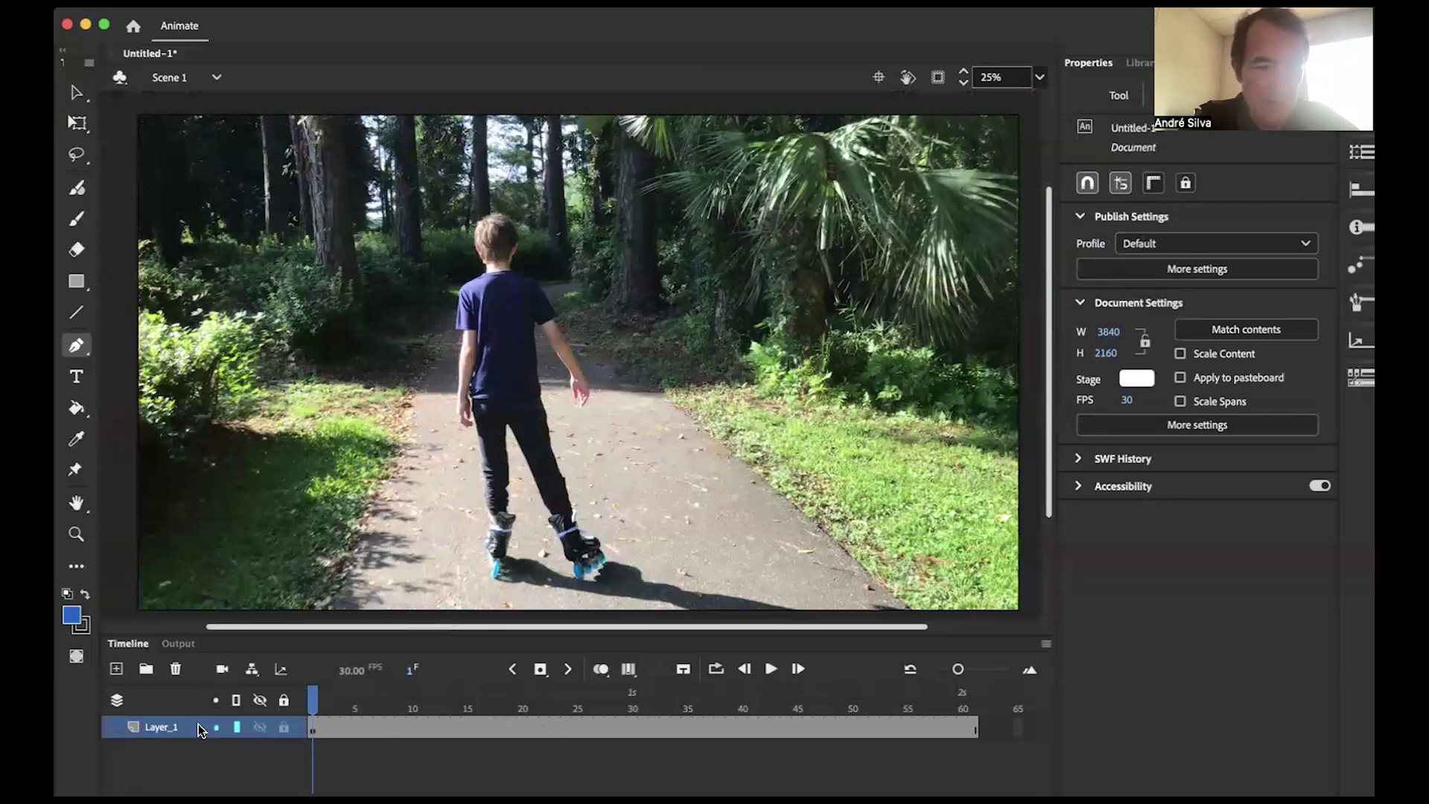
pyautogui.doubleClick(159, 728)
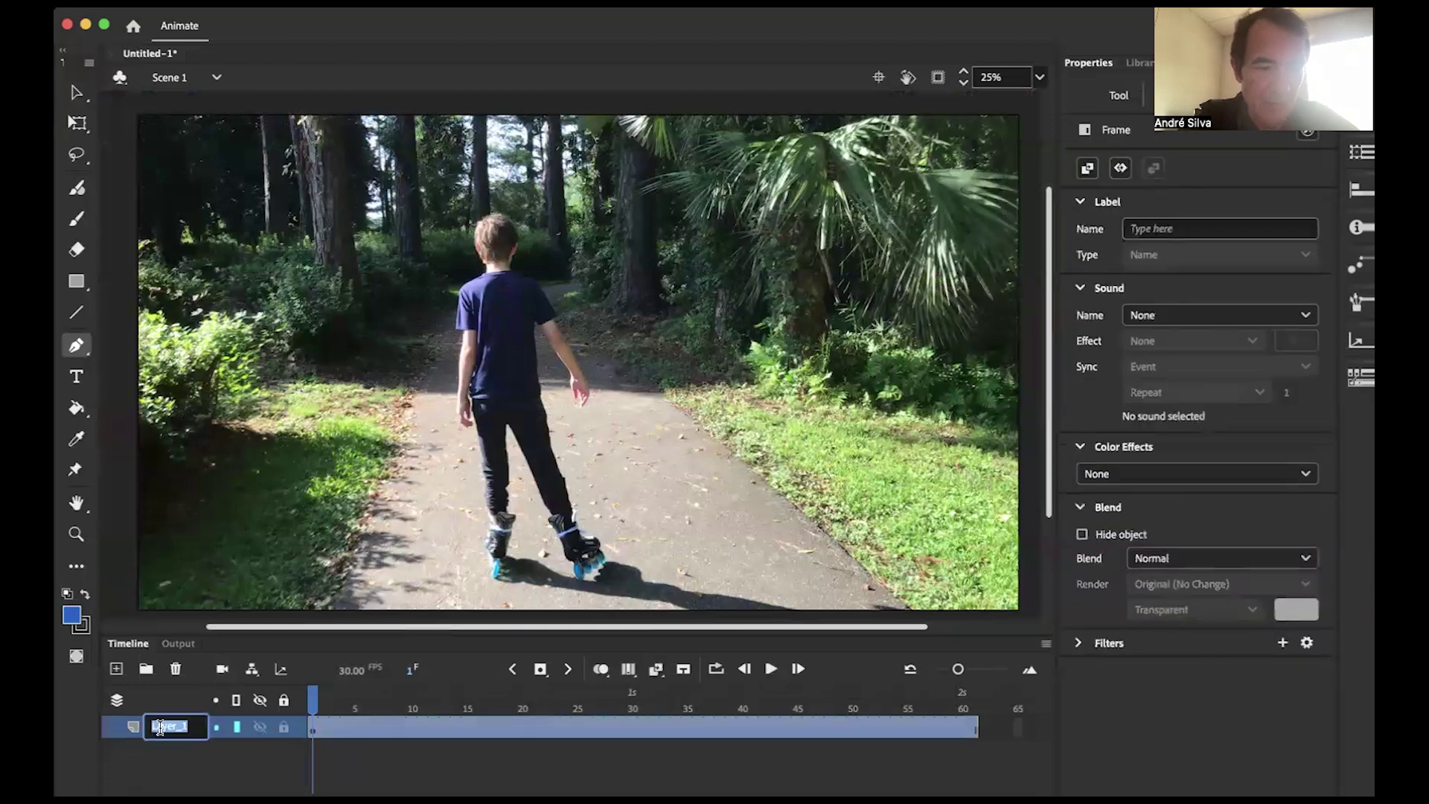
pyautogui.write('video')
pyautogui.press('Return')
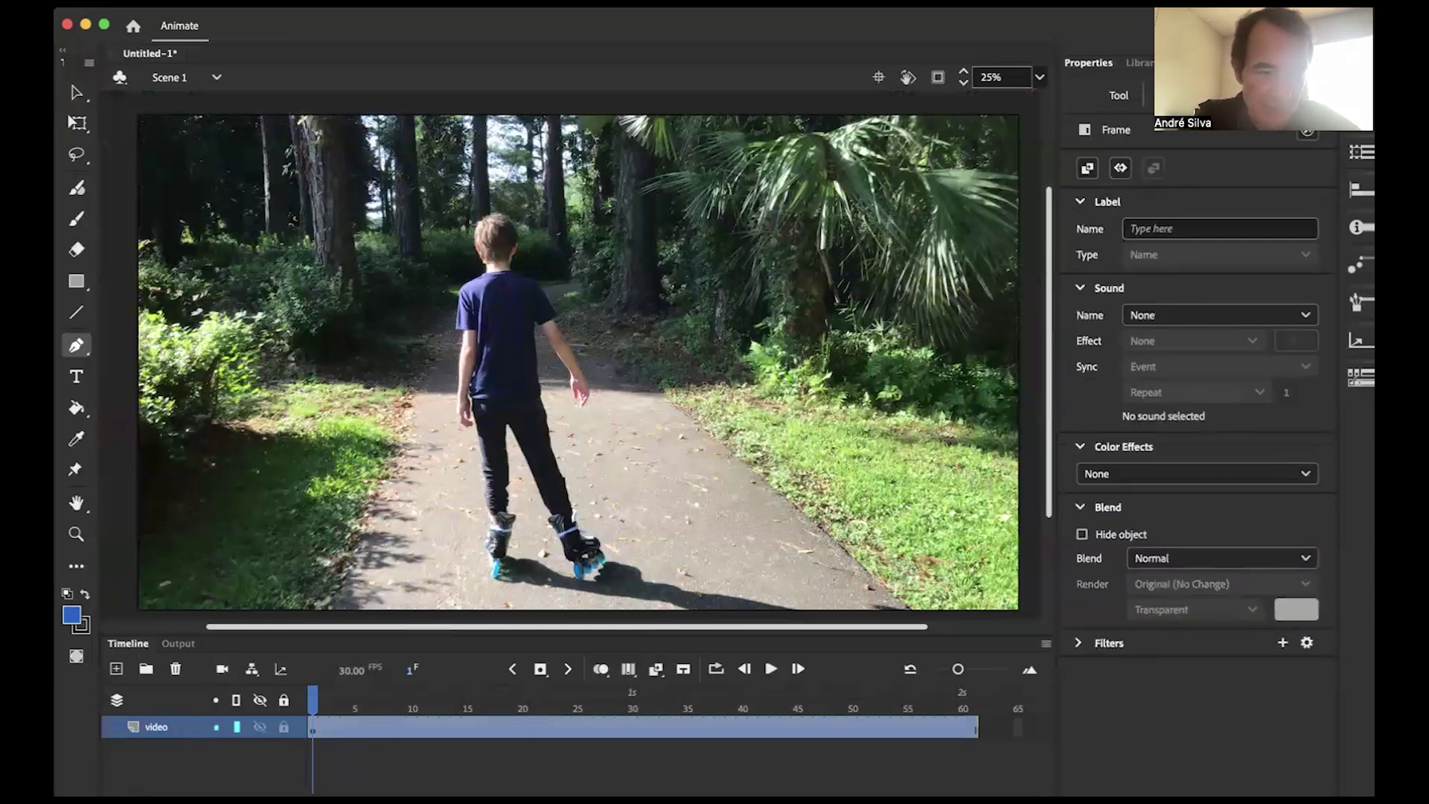
pyautogui.click(284, 728)
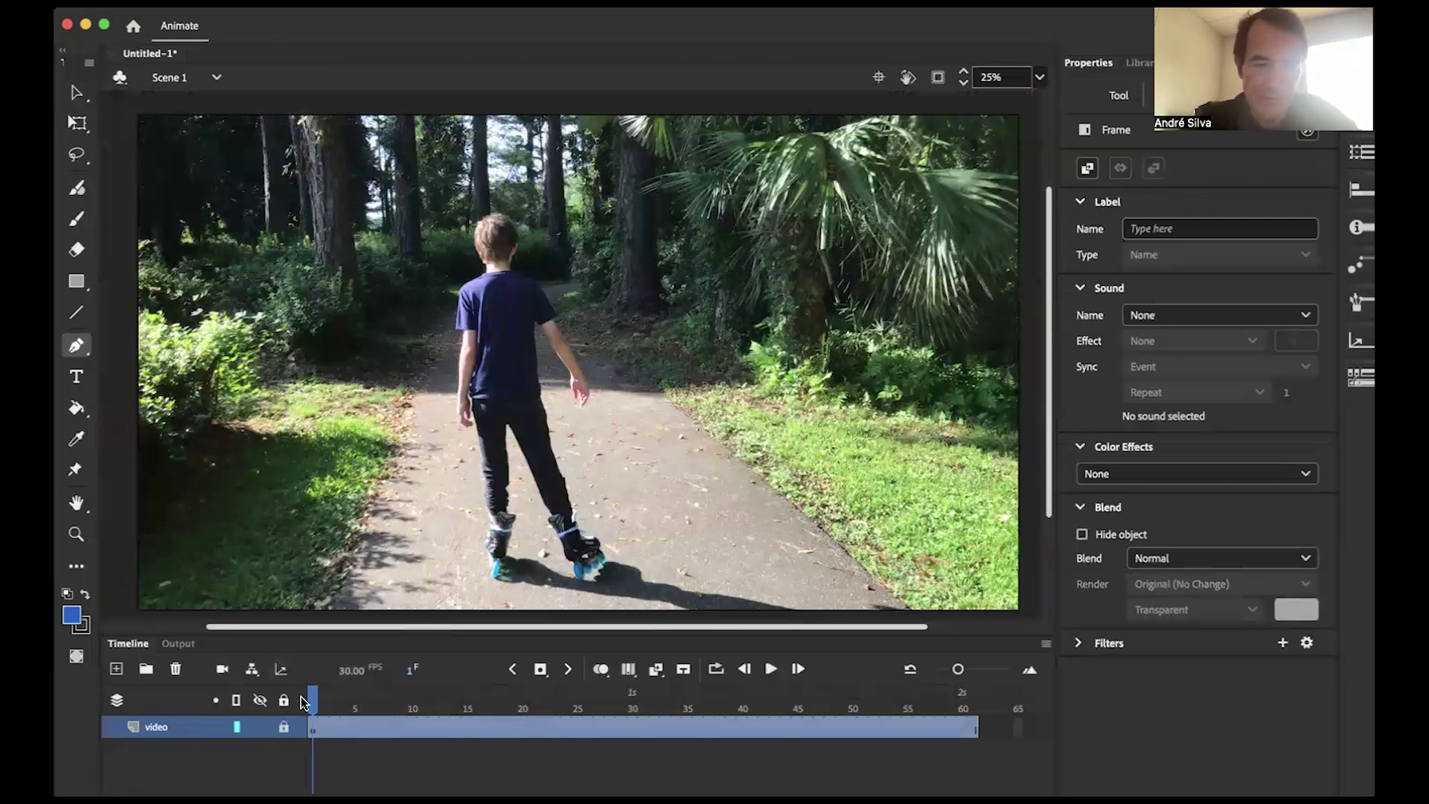
pyautogui.click(309, 744)
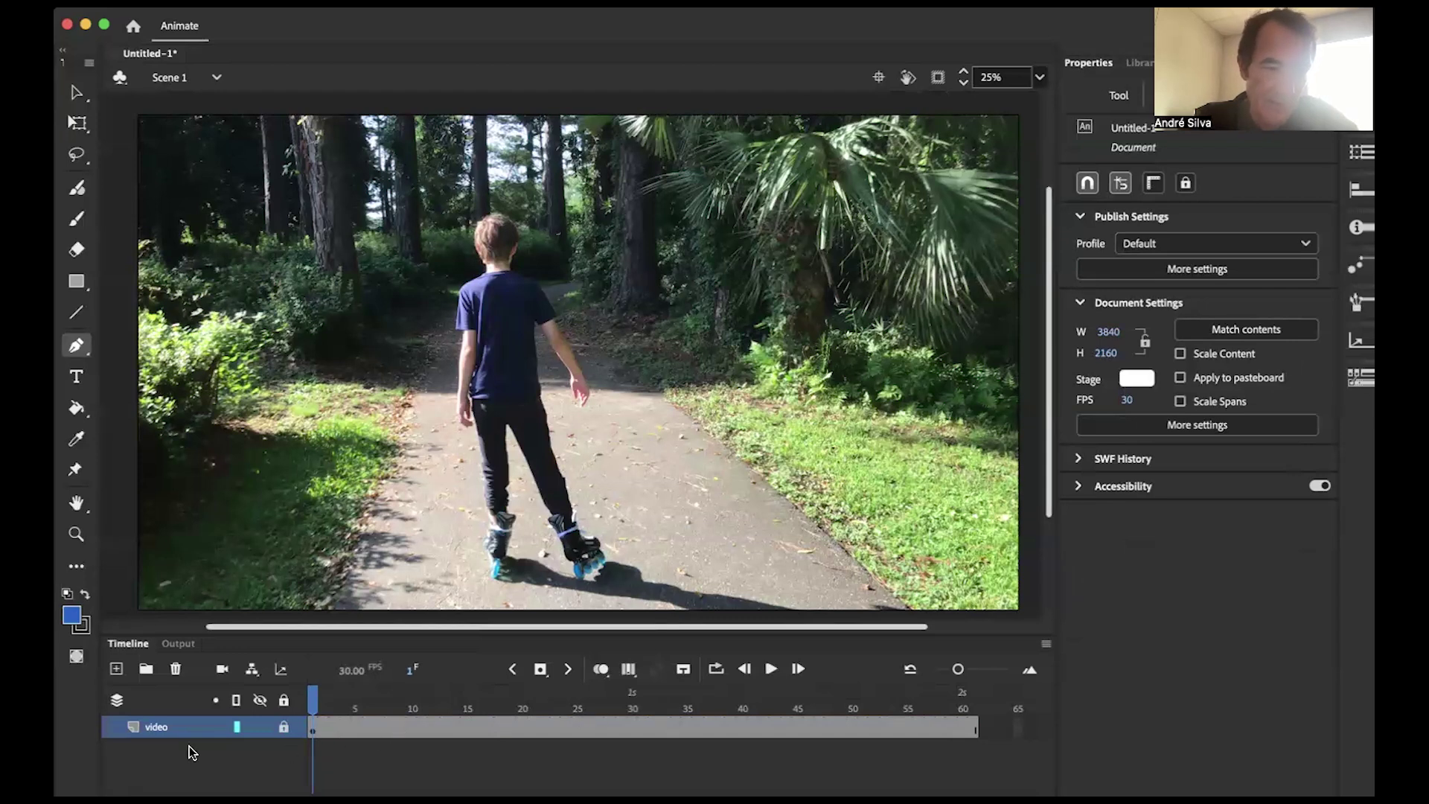
# Step: Add a new layer above the video layer, name it "roto", and select its first frame
pyautogui.click(116, 672)
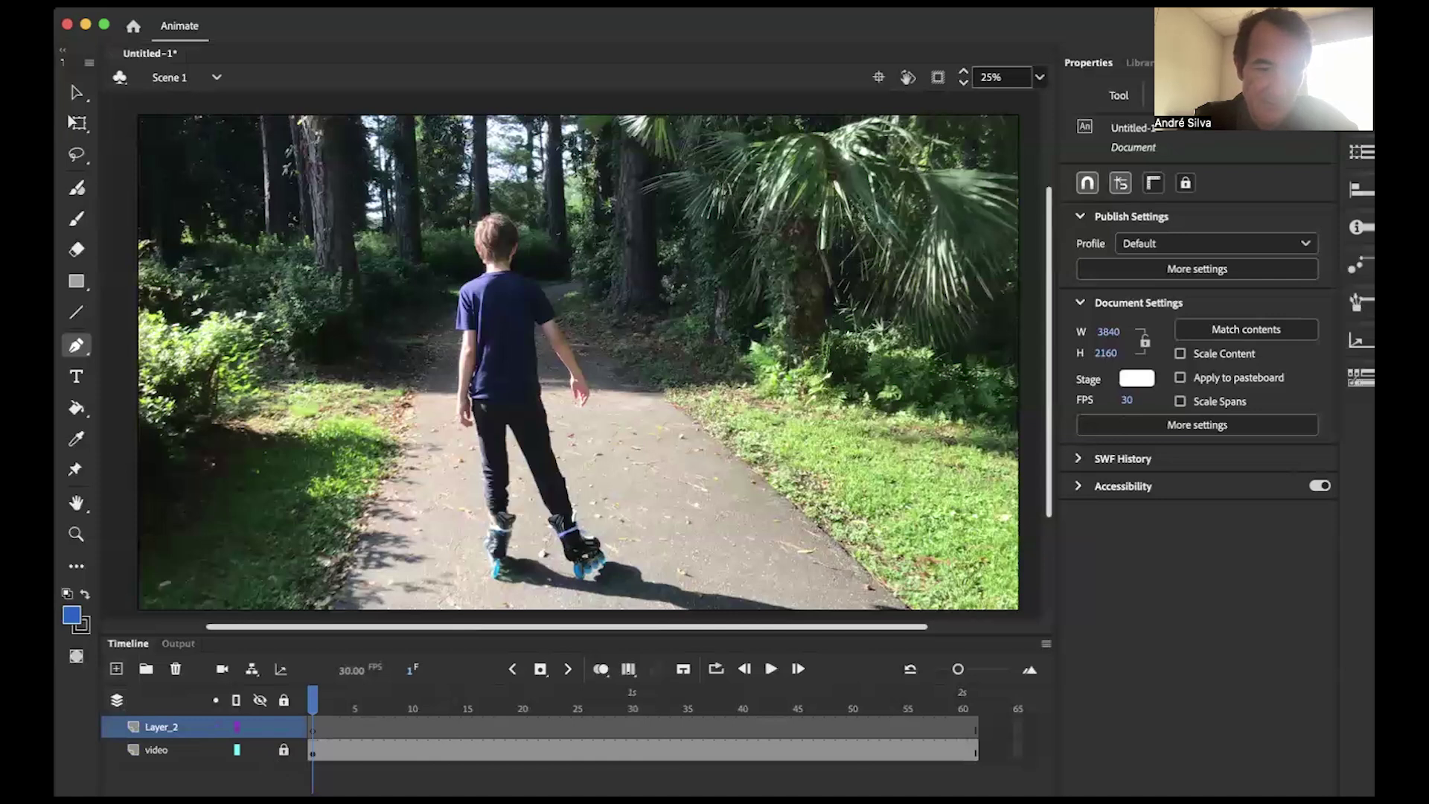
pyautogui.click(378, 727)
pyautogui.click(312, 732)
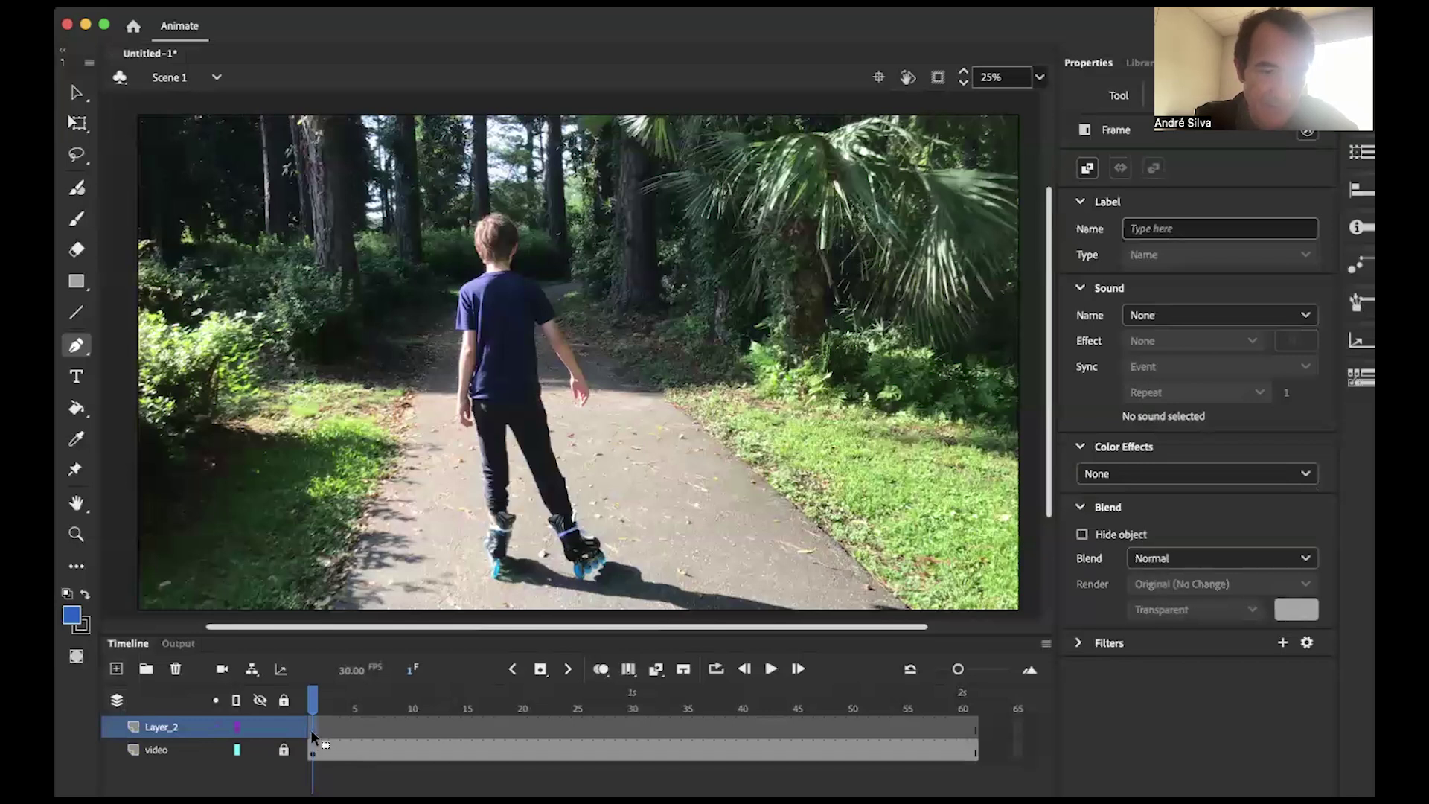
pyautogui.doubleClick(167, 726)
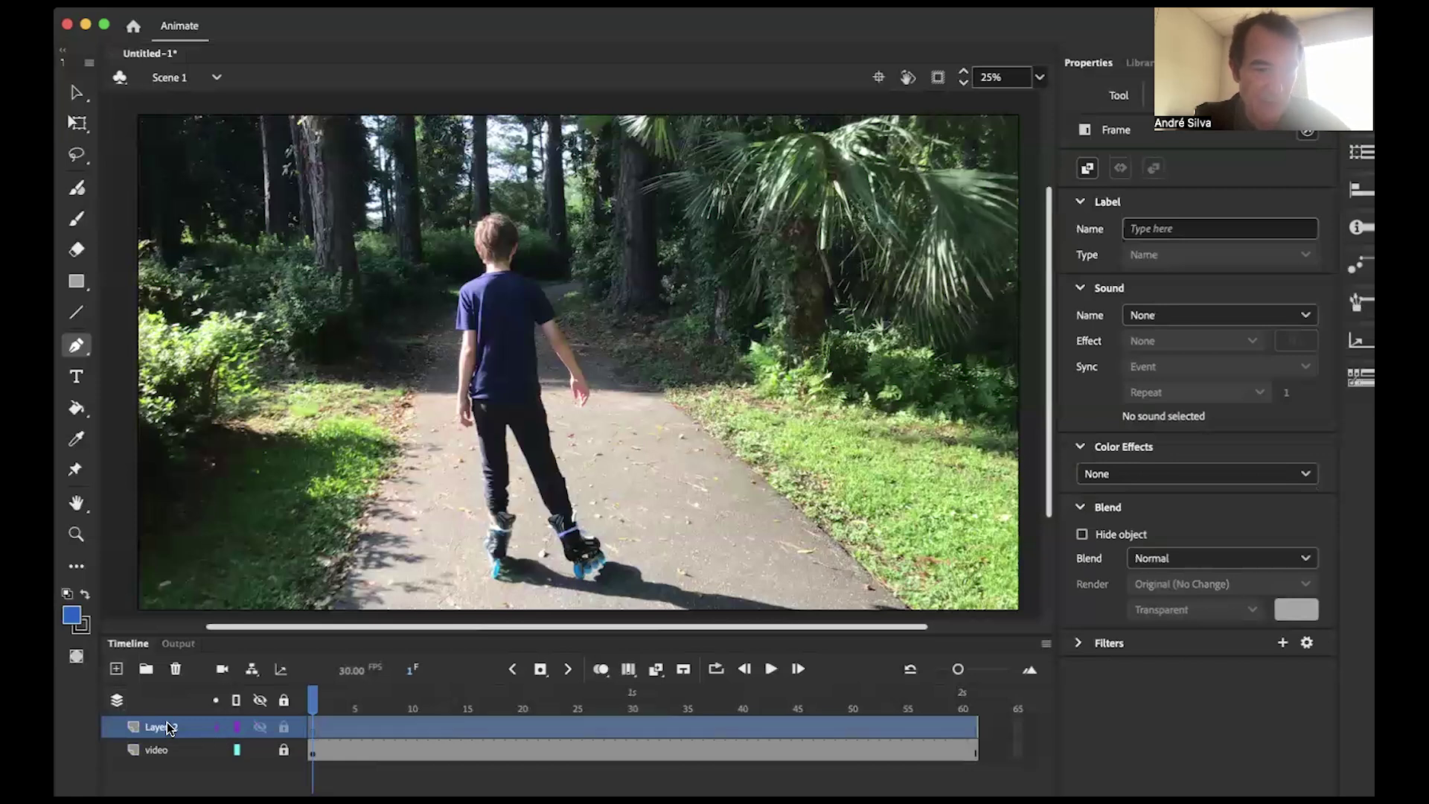
pyautogui.write('roto')
pyautogui.press('Return')
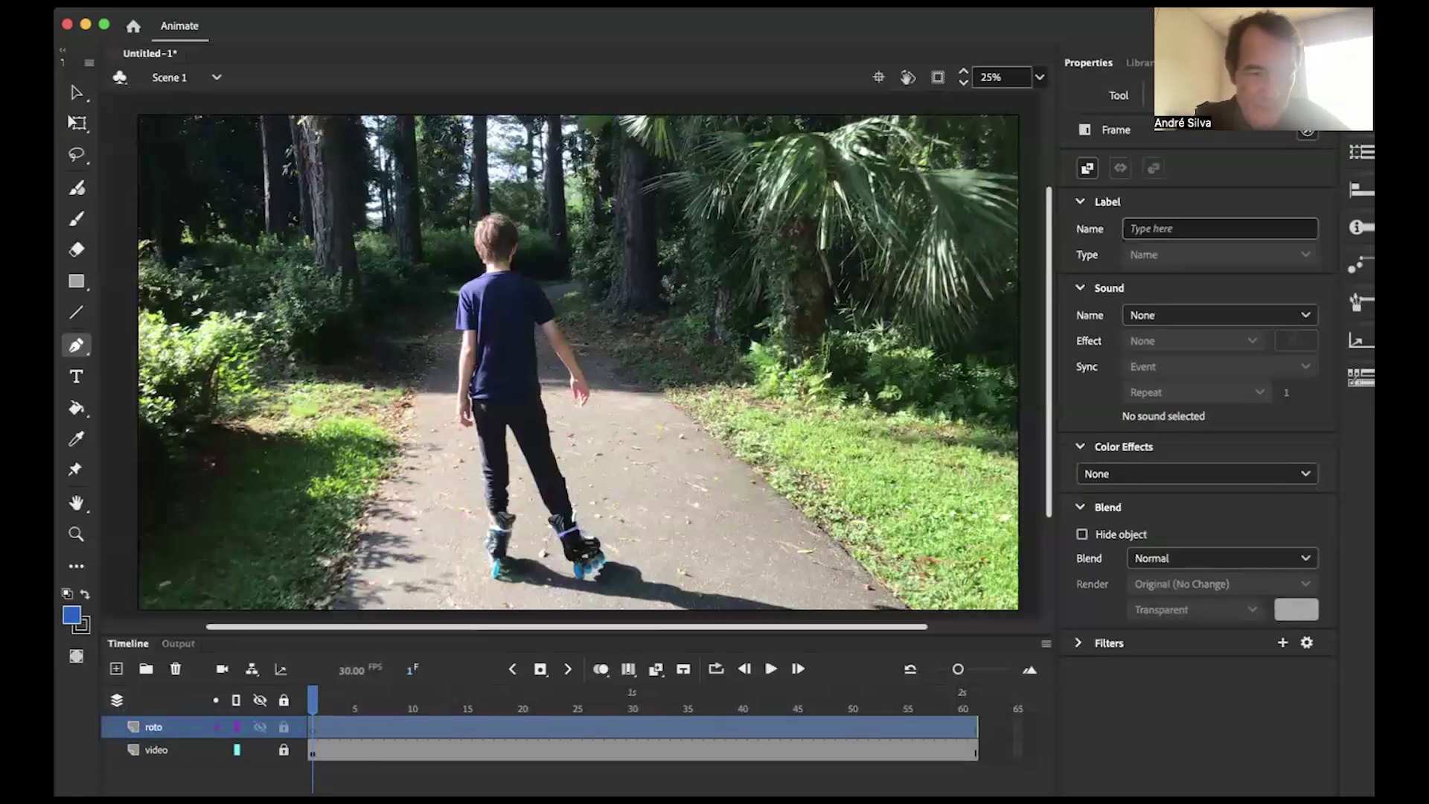
pyautogui.click(330, 722)
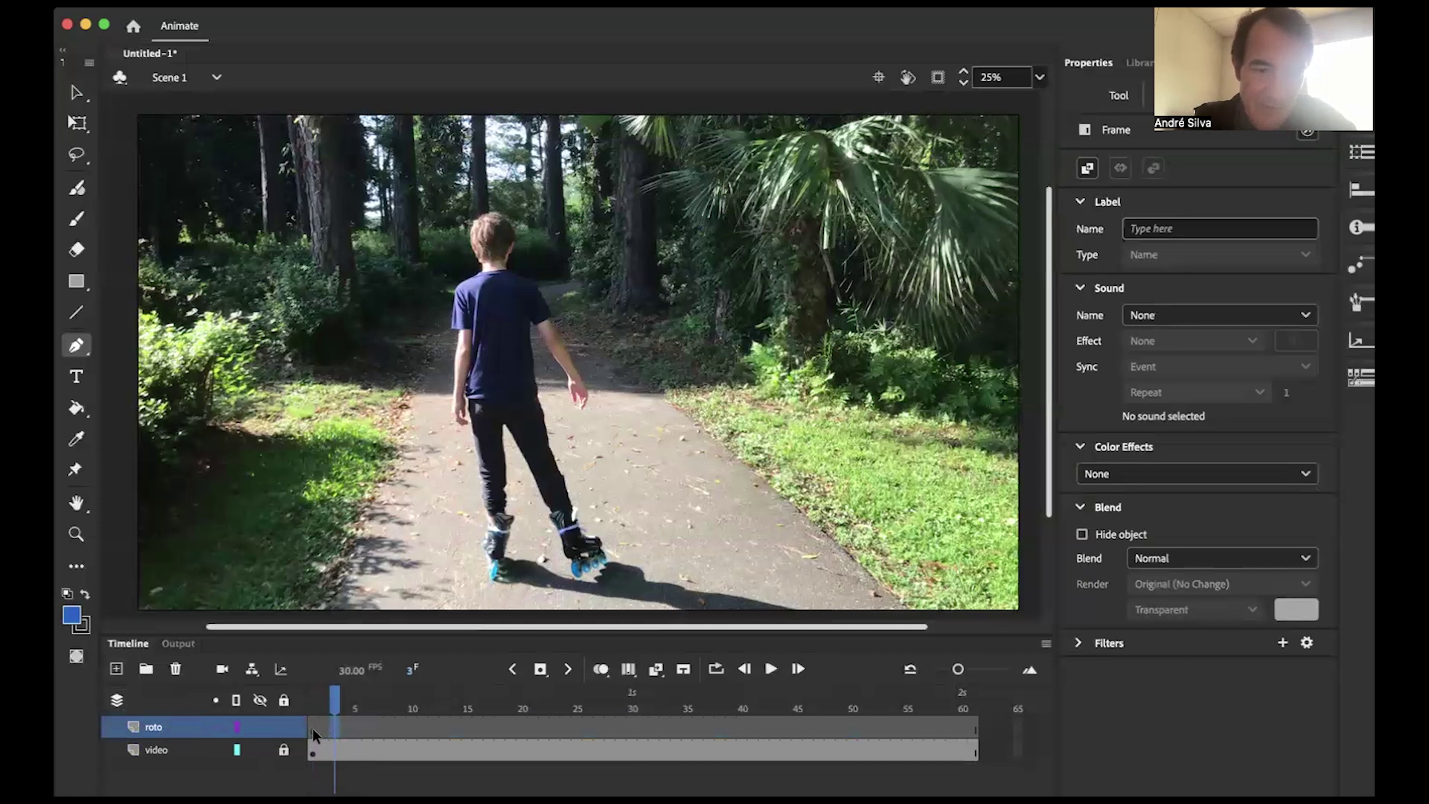
pyautogui.click(313, 728)
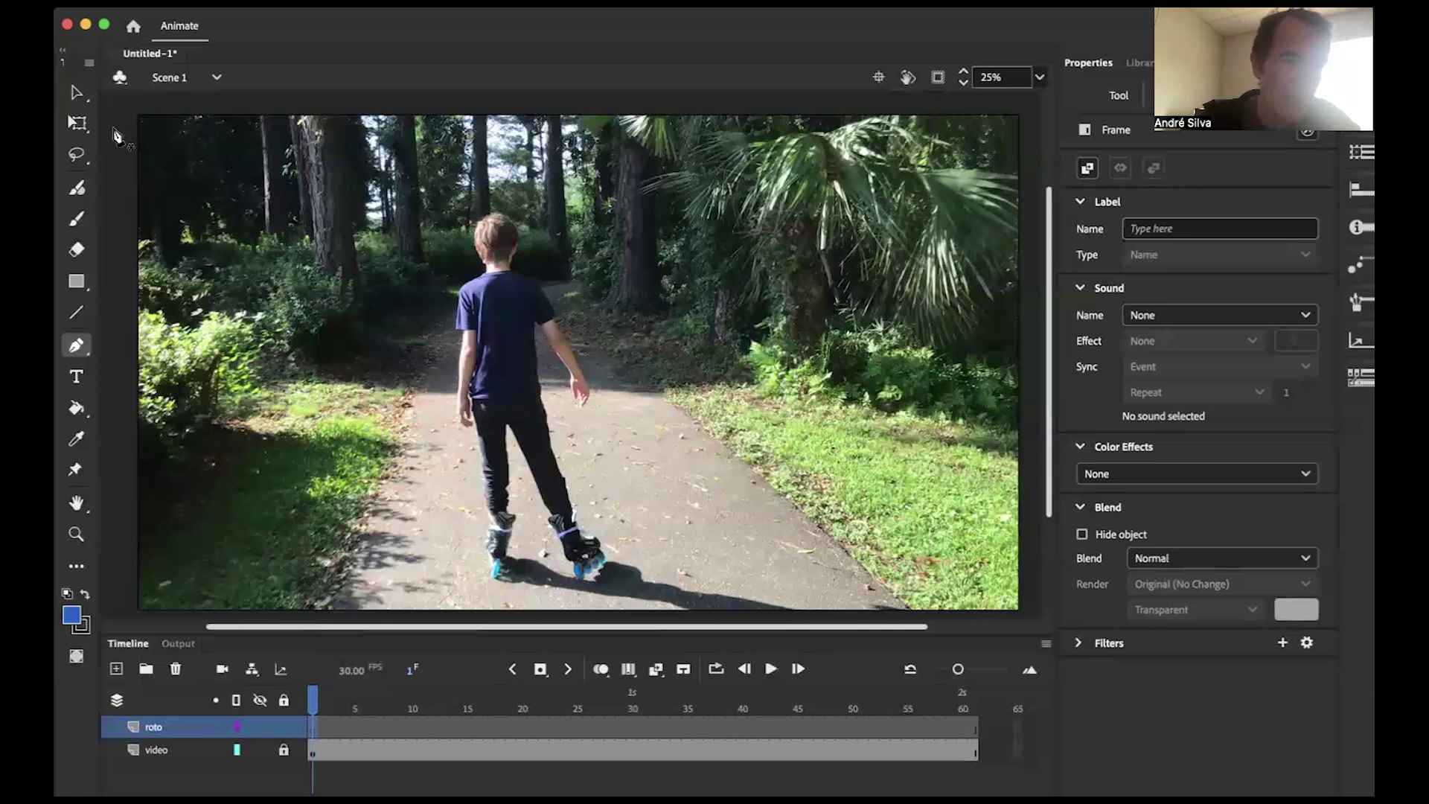
# Step: Add the Pencil tool to the toolbar from the extra drag-and-drop tools
pyautogui.click(78, 572)
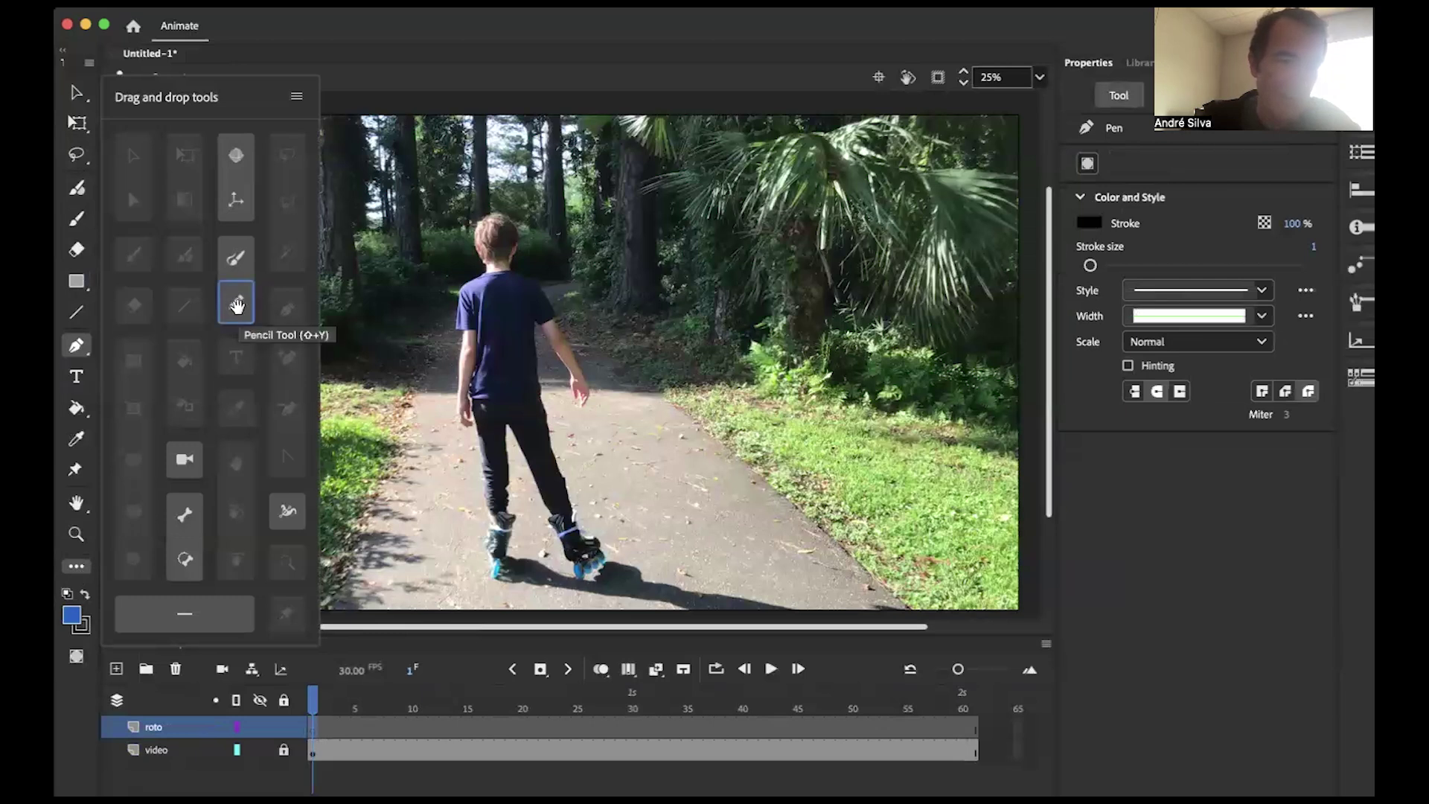
pyautogui.moveTo(237, 305)
pyautogui.mouseDown()
pyautogui.moveTo(152, 306)
pyautogui.moveTo(128, 283)
pyautogui.moveTo(236, 303)
pyautogui.moveTo(77, 250)
pyautogui.mouseUp()
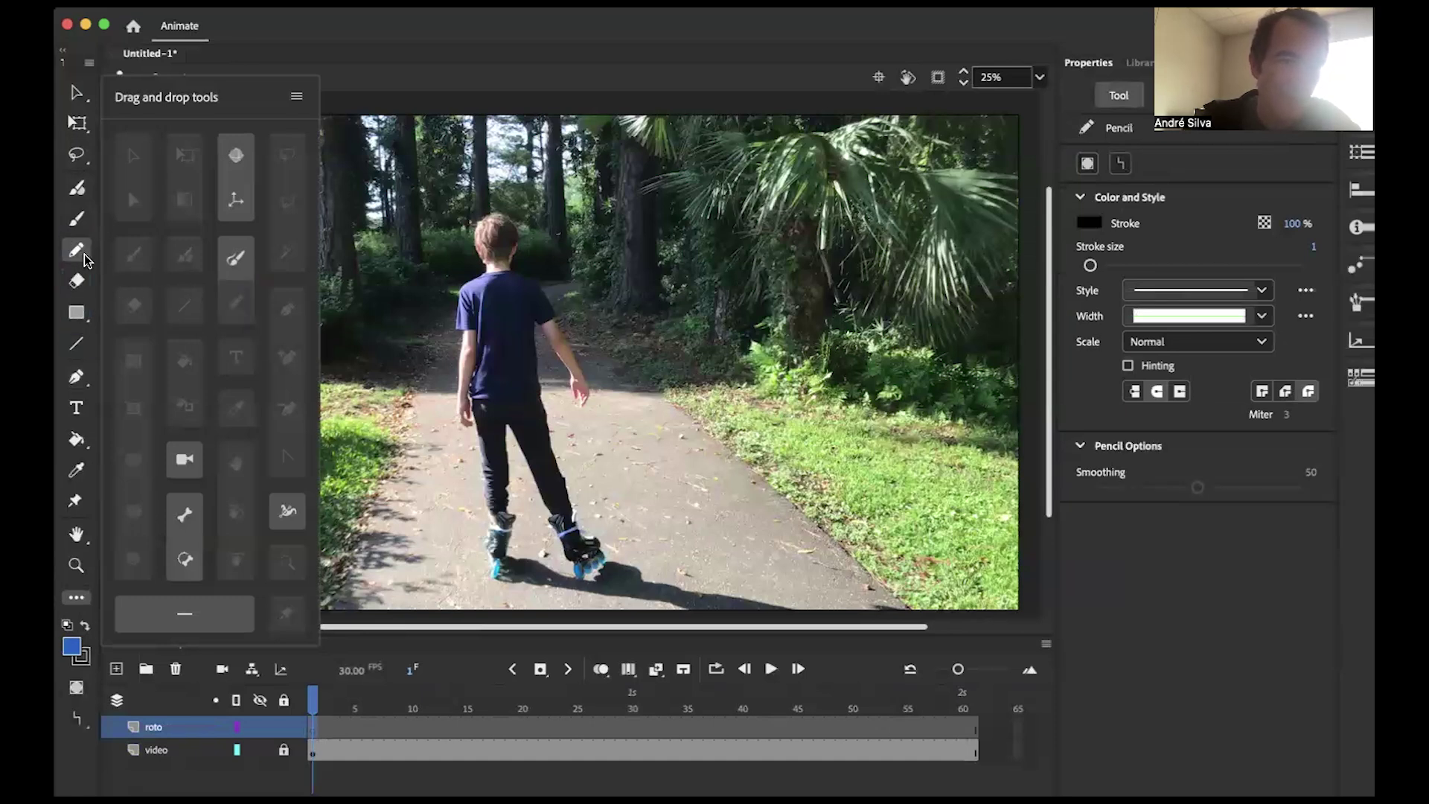
pyautogui.click(310, 64)
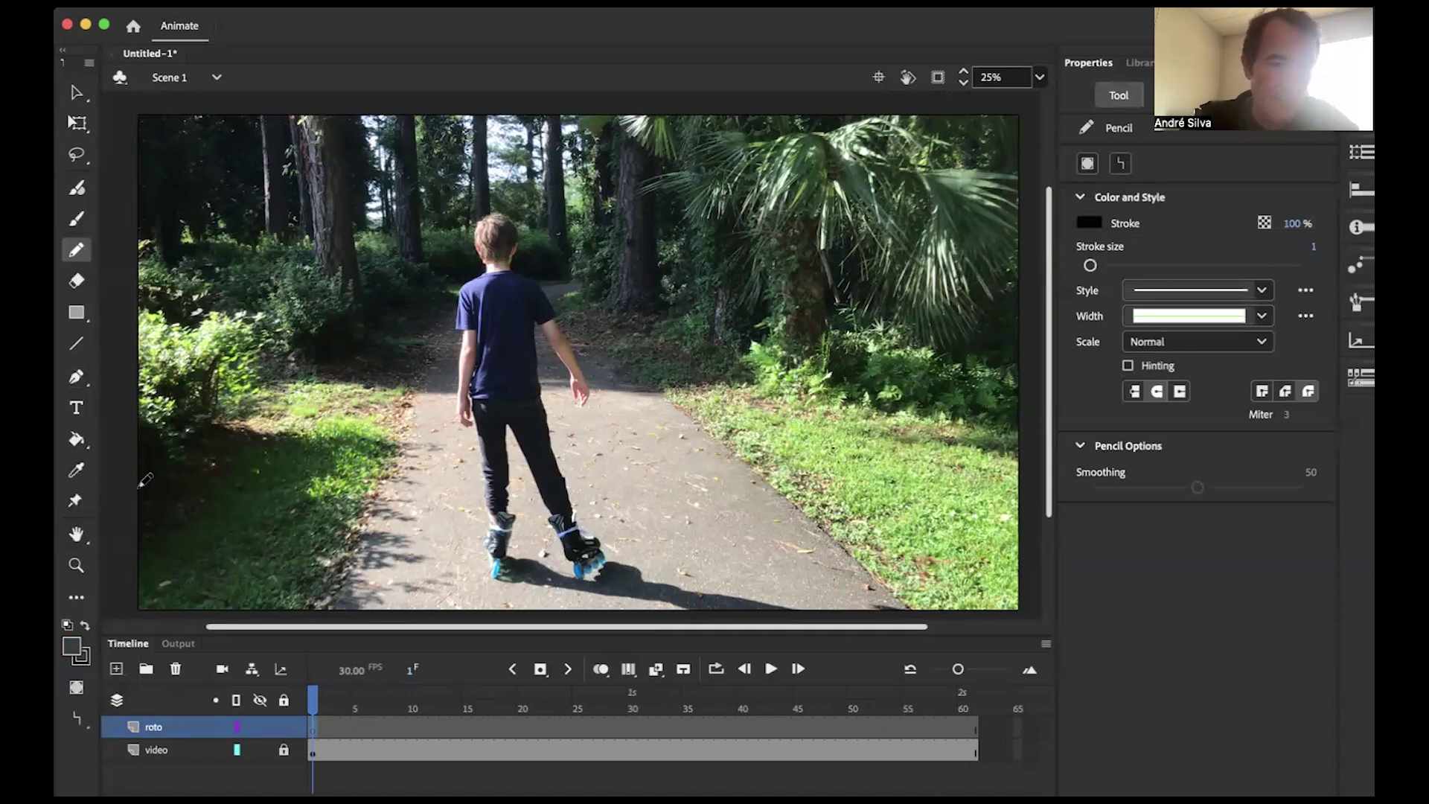
# Step: Set the fill color to red and the stroke color to yellow
pyautogui.click(72, 646)
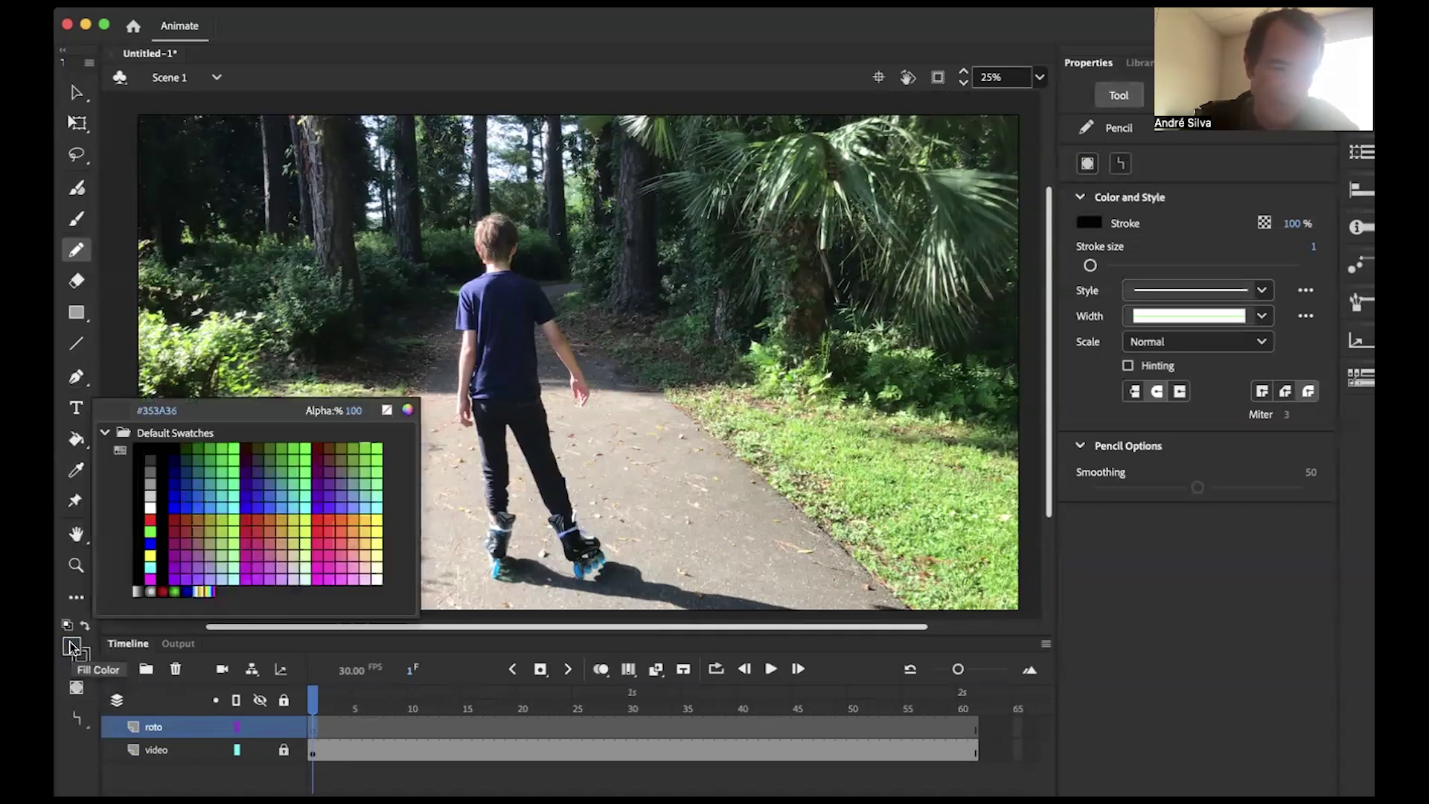
pyautogui.click(259, 517)
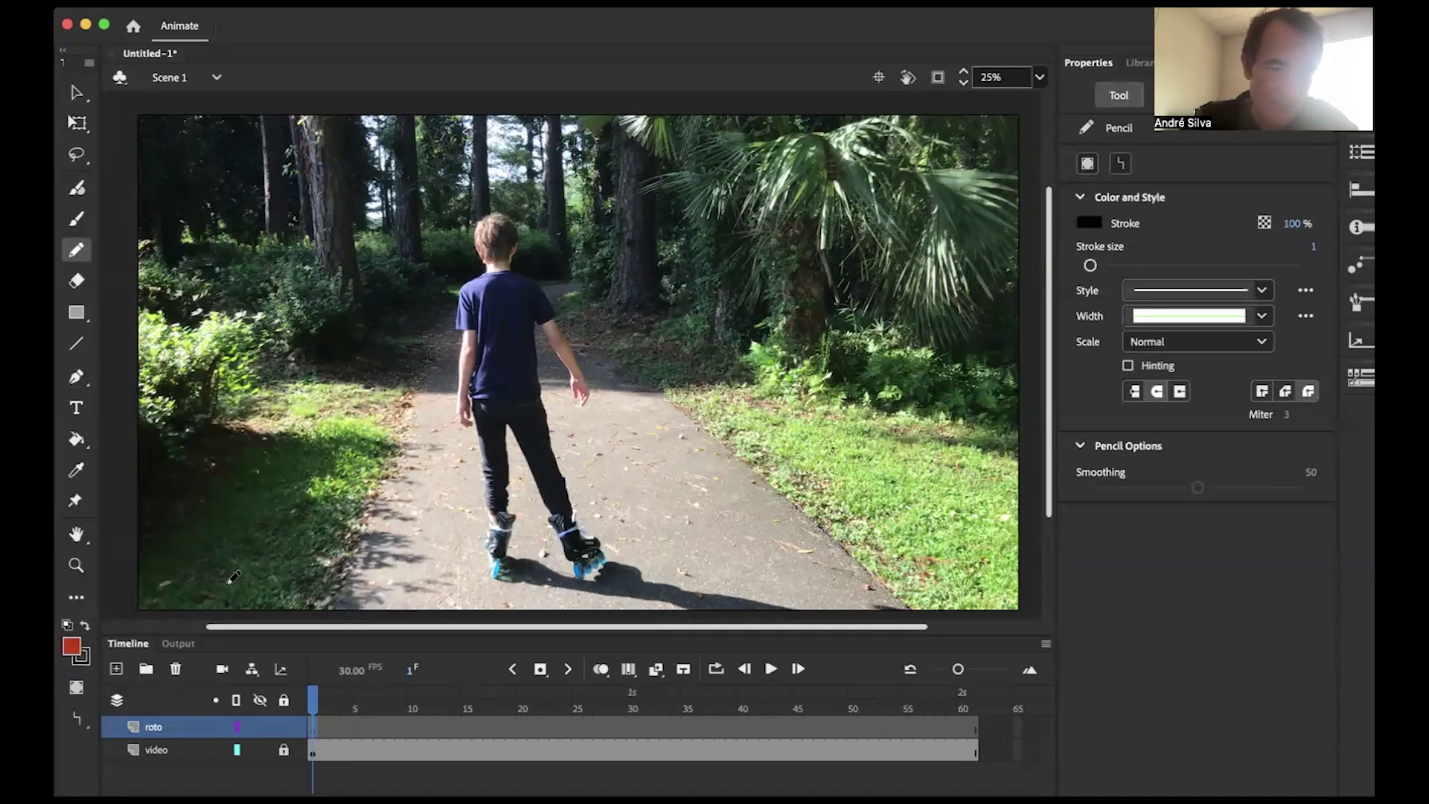
pyautogui.click(83, 662)
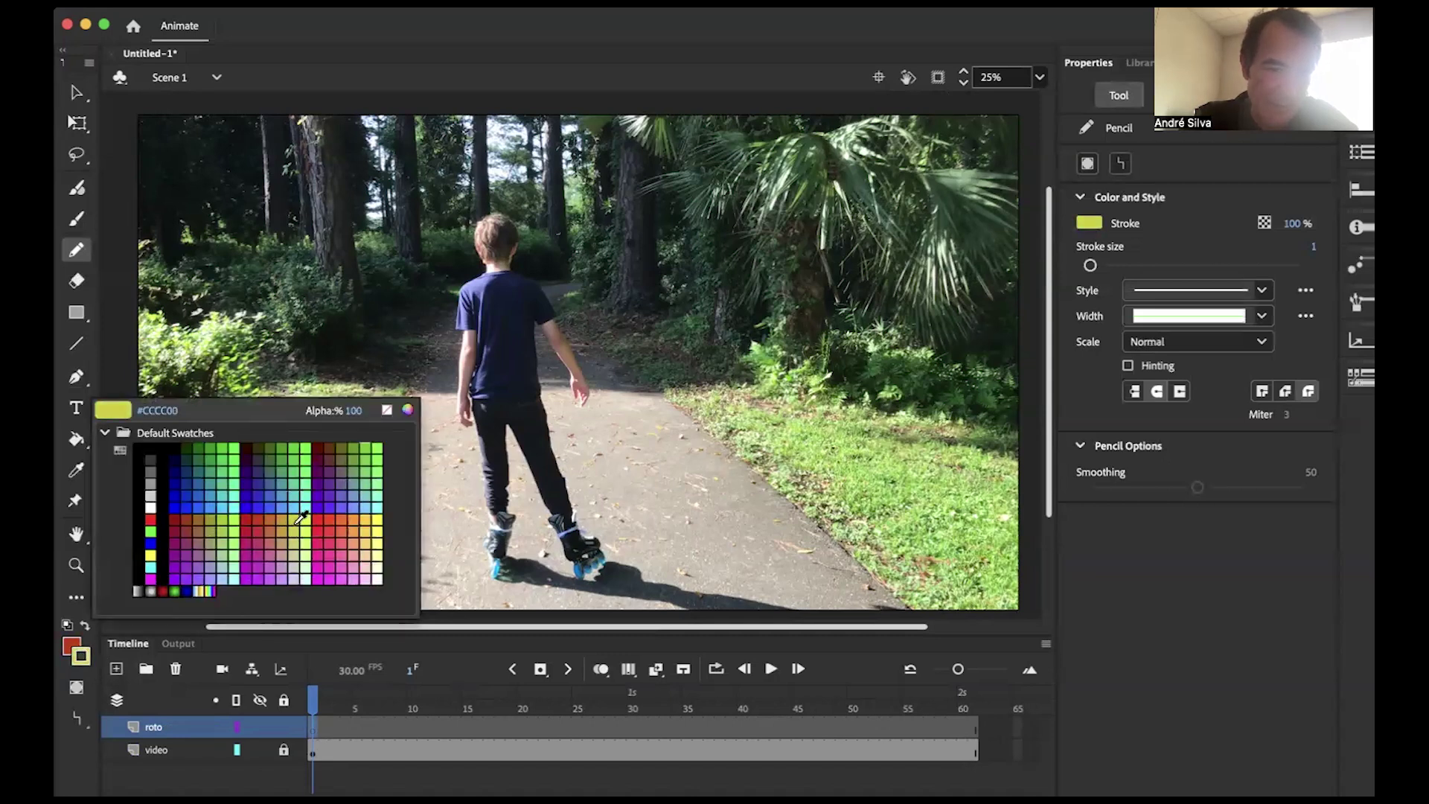
pyautogui.click(295, 519)
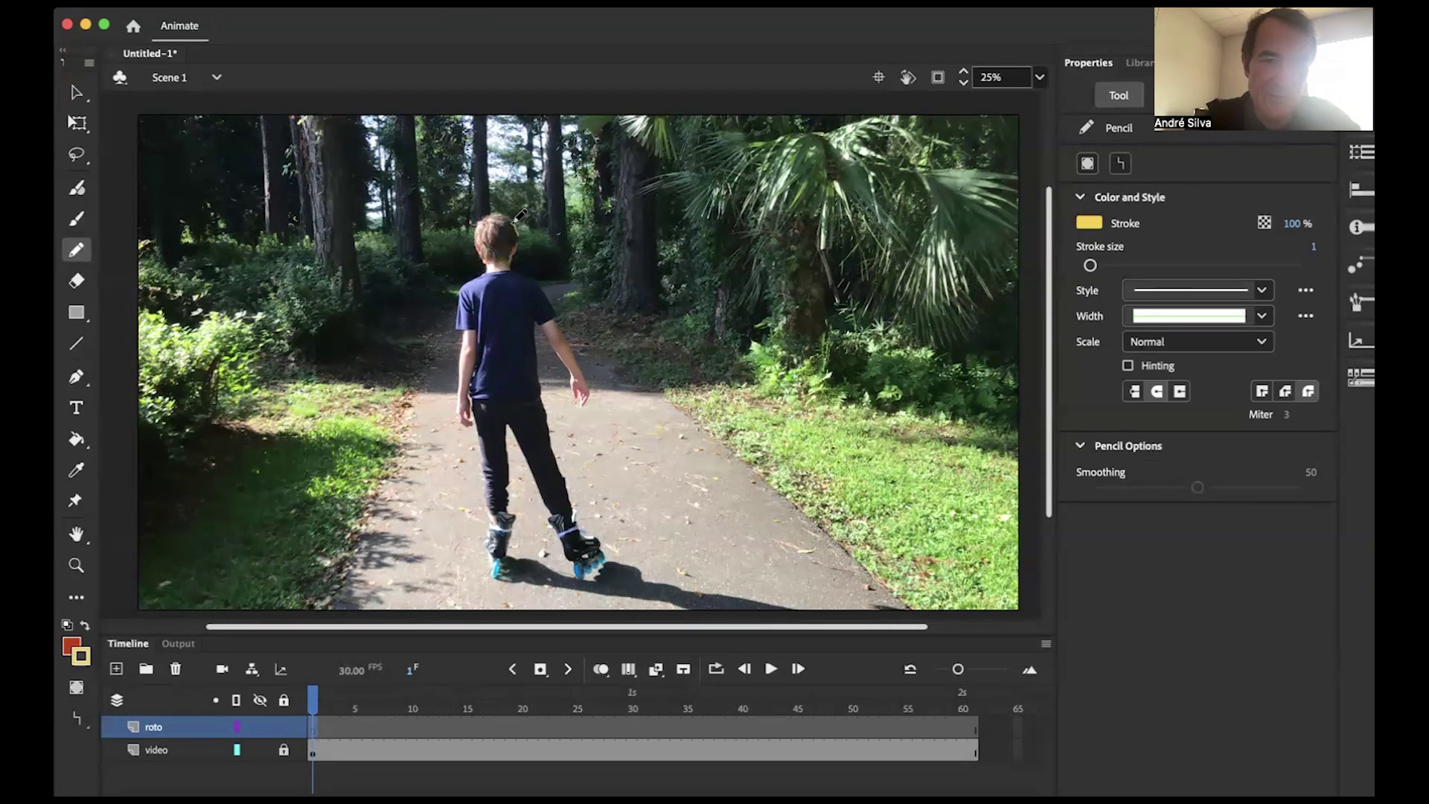
# Step: Try to trace the outline of the skater's head with the Pencil on the roto layer
pyautogui.moveTo(486, 220); pyautogui.dragTo(486, 258)
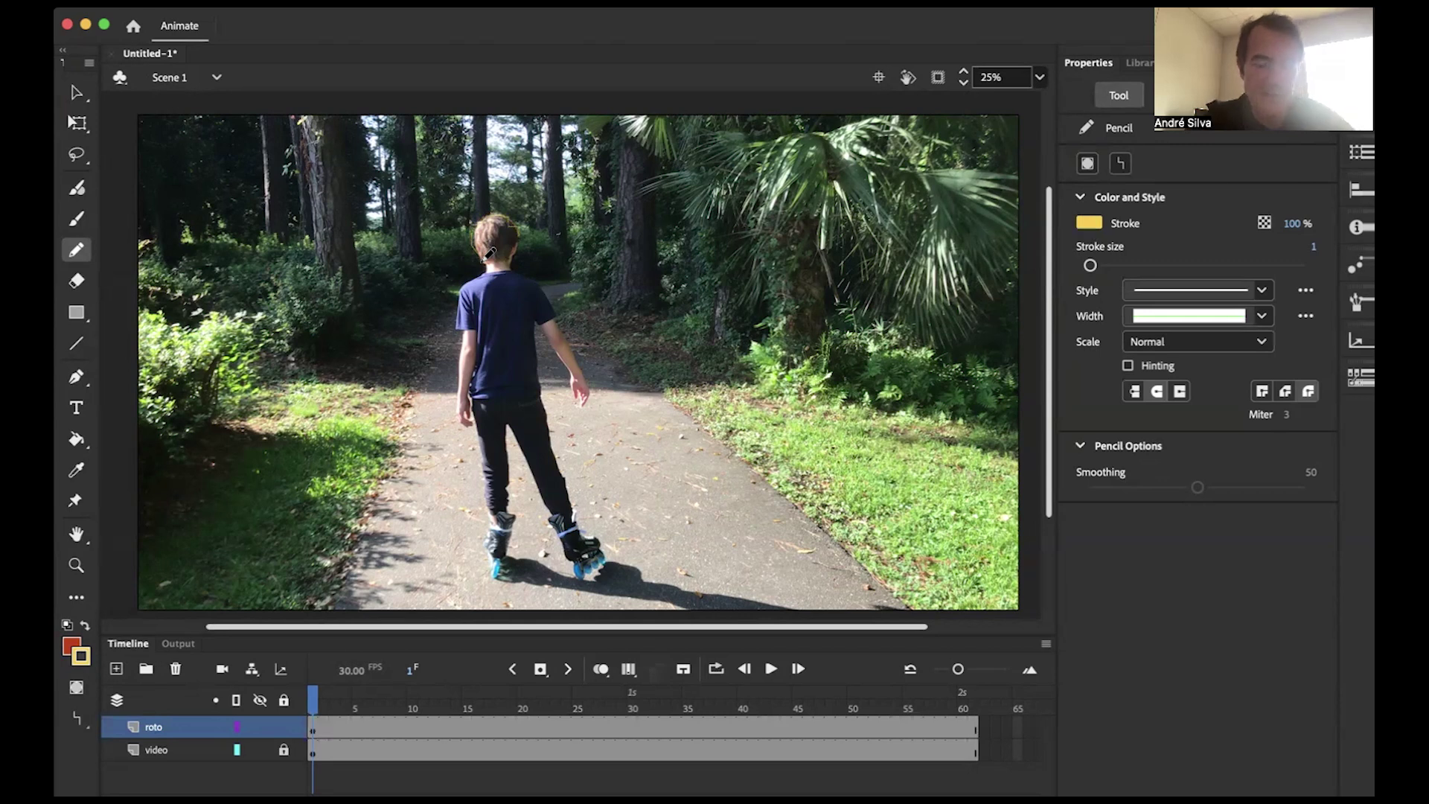
pyautogui.press('super+equal')
pyautogui.press('super+equal')
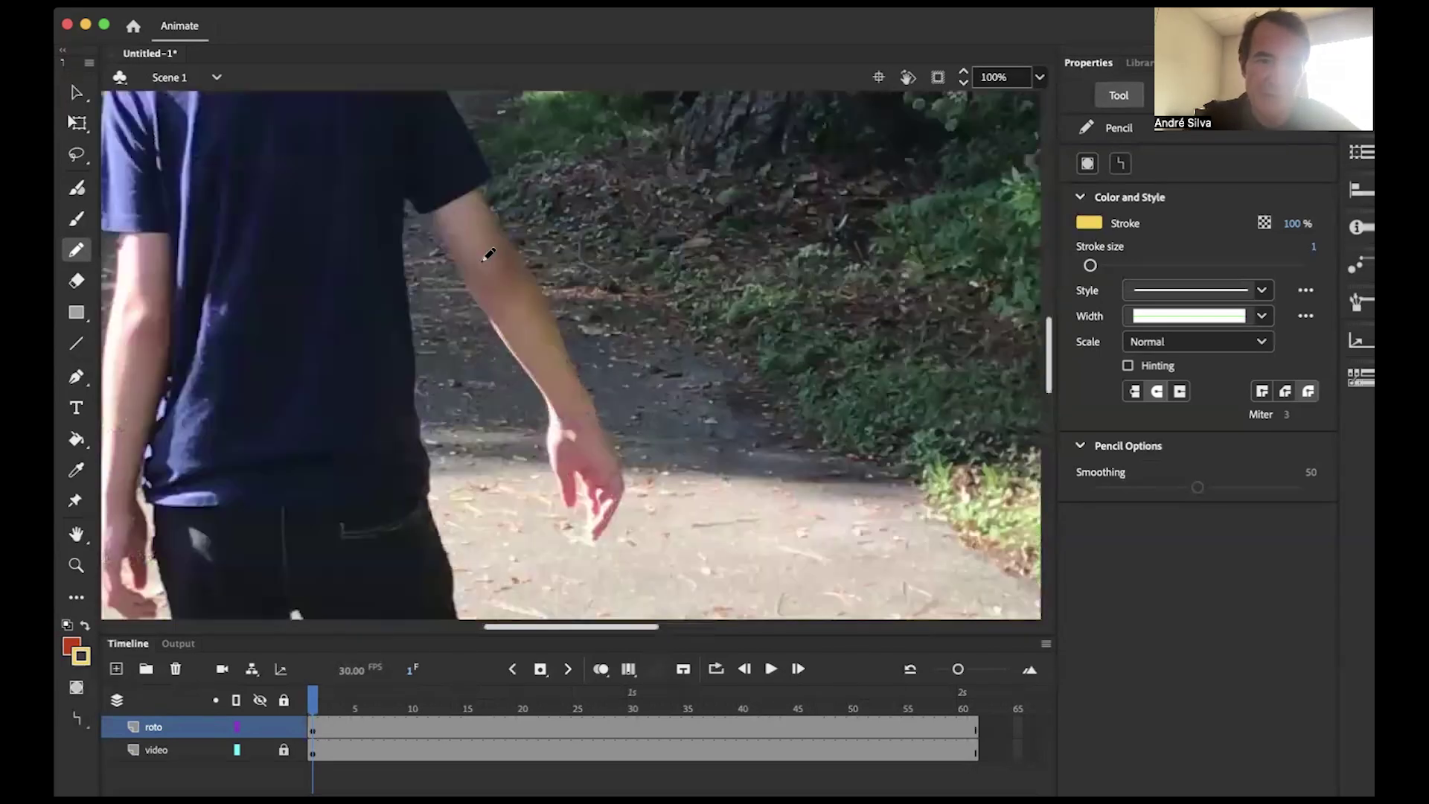
pyautogui.scroll(10, 483, 266)
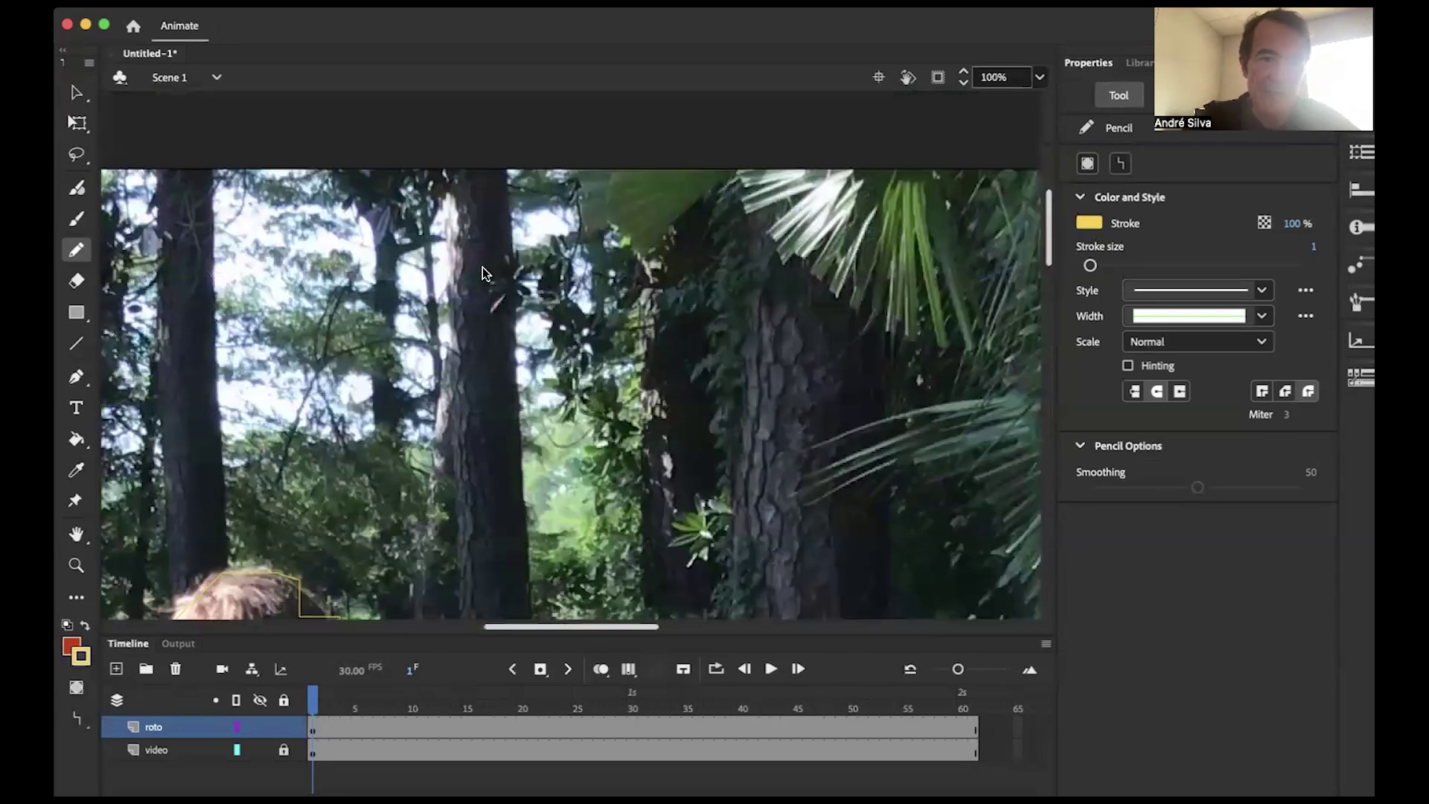
pyautogui.scroll(-8, 484, 265)
pyautogui.hscroll(-5, 484, 264)
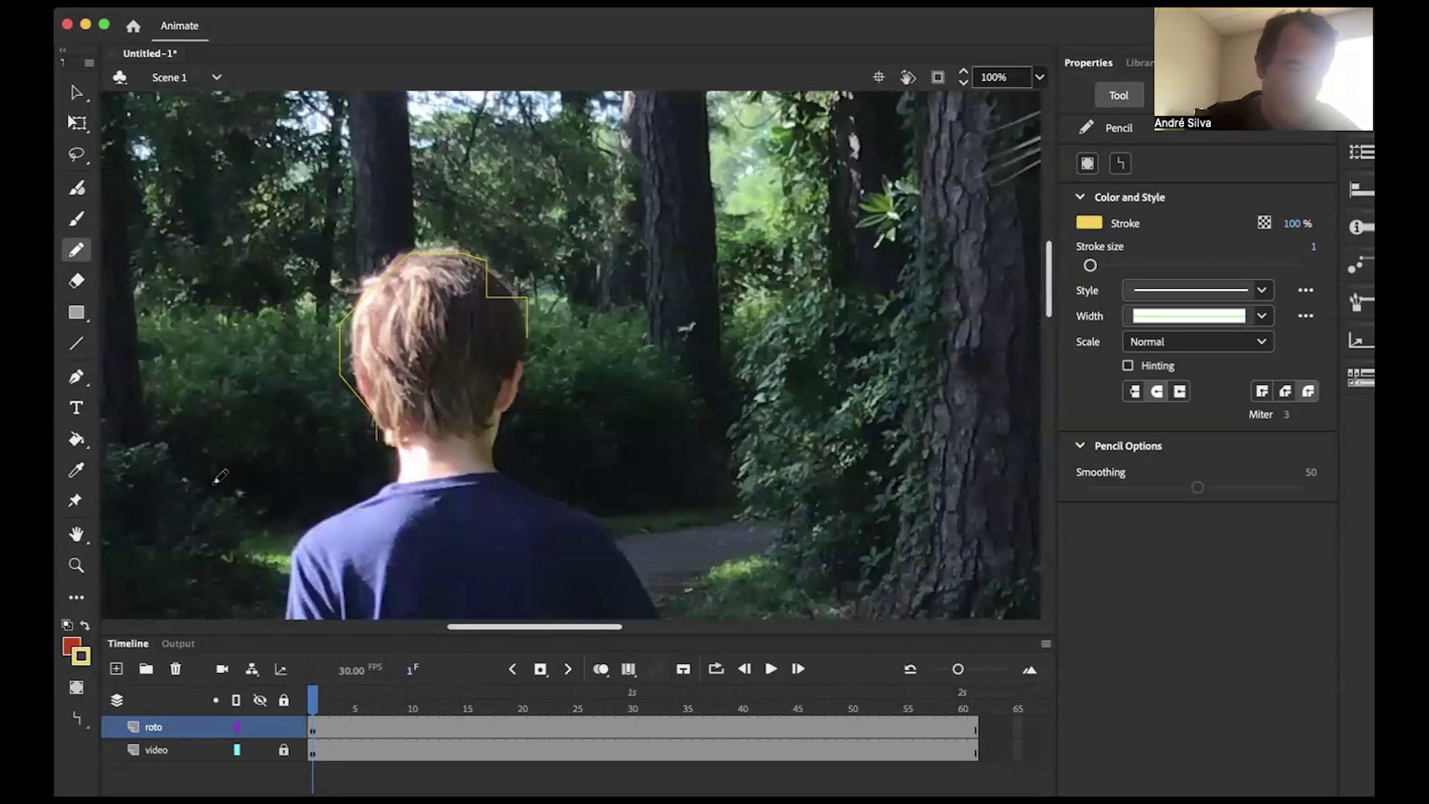
# Step: Undo the trial head outline and set the Pencil to Smooth mode with a stroke size of 11
pyautogui.click(76, 719)
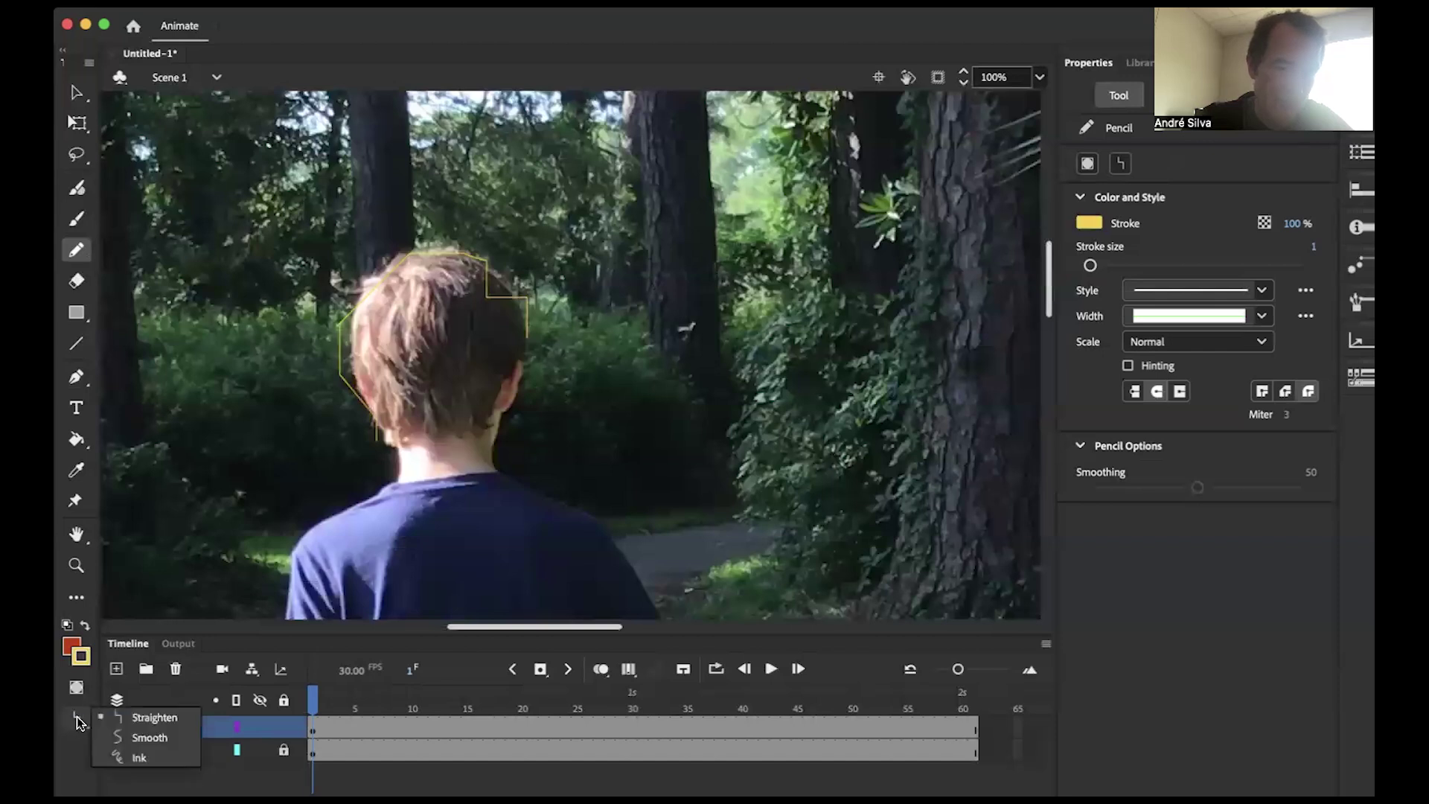
pyautogui.click(117, 737)
pyautogui.press('super+z')
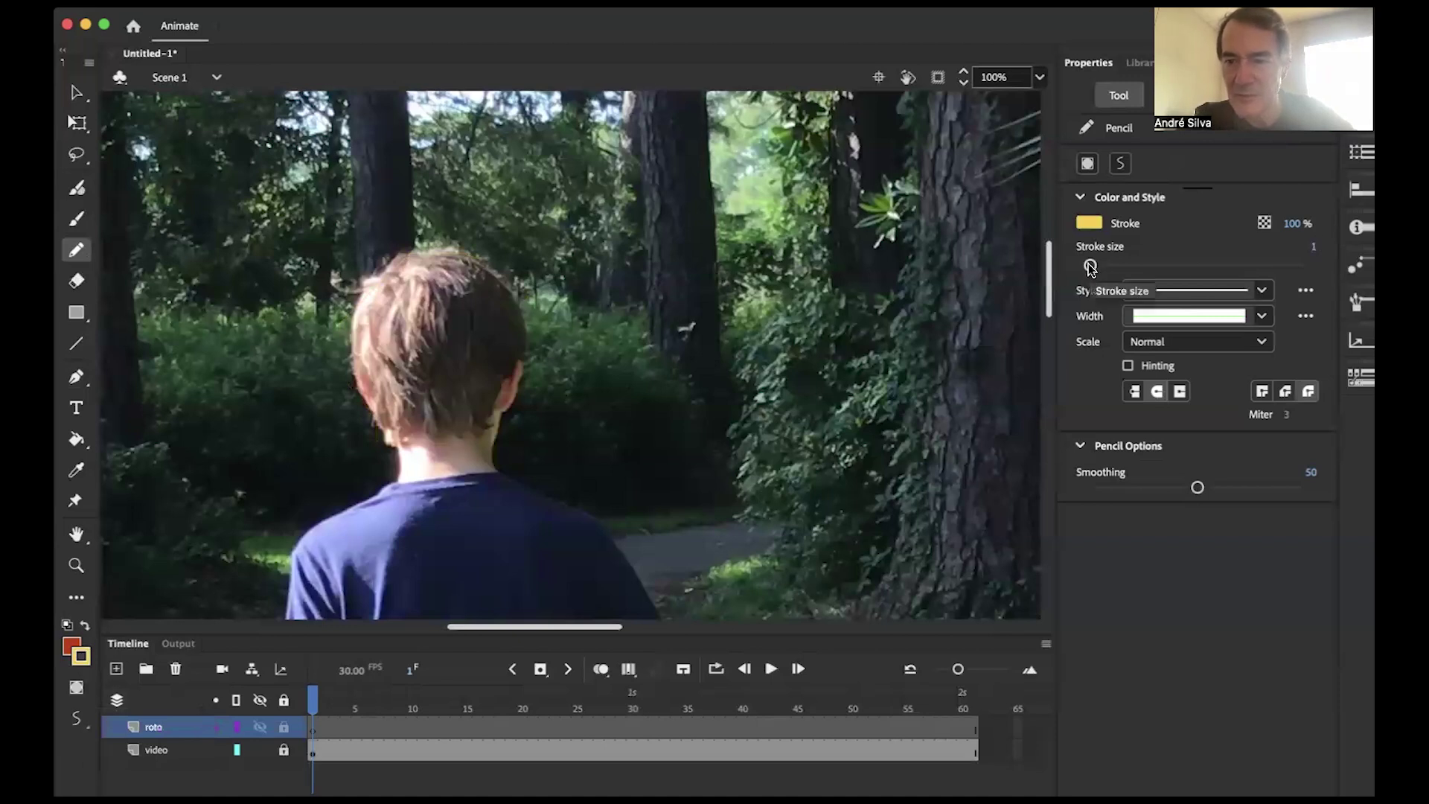
pyautogui.moveTo(1091, 268); pyautogui.dragTo(1094, 268)
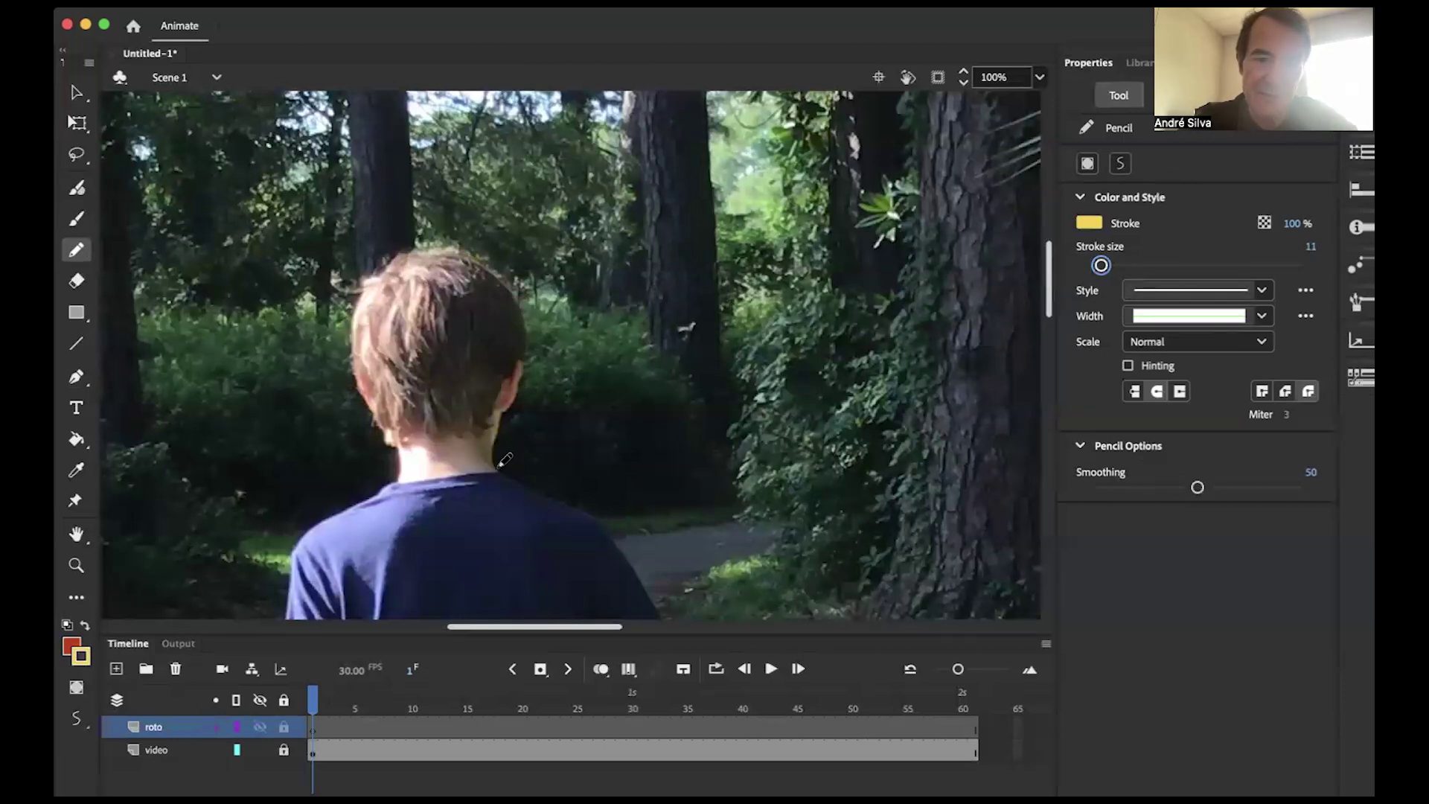
# Step: Trace the skater's silhouette with the Pencil, from the head and shoulders down around the arms, legs and skates
pyautogui.moveTo(495, 474)
pyautogui.mouseDown()
pyautogui.moveTo(522, 347)
pyautogui.moveTo(514, 317)
pyautogui.moveTo(463, 252)
pyautogui.moveTo(423, 249)
pyautogui.moveTo(366, 300)
pyautogui.moveTo(354, 347)
pyautogui.moveTo(362, 402)
pyautogui.moveTo(400, 469)
pyautogui.moveTo(320, 524)
pyautogui.moveTo(292, 578)
pyautogui.mouseUp()
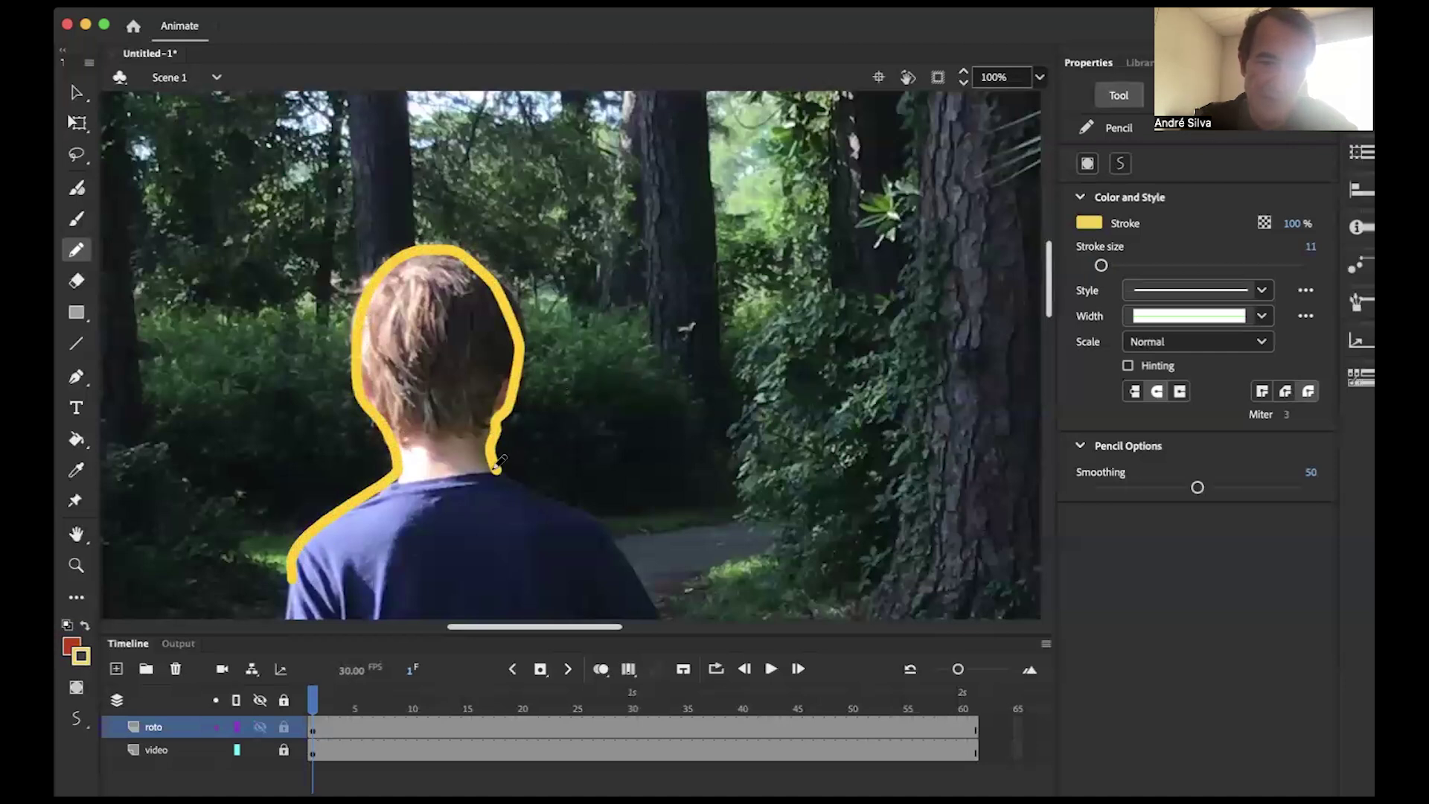
pyautogui.moveTo(497, 468)
pyautogui.mouseDown()
pyautogui.moveTo(612, 530)
pyautogui.moveTo(645, 595)
pyautogui.mouseUp()
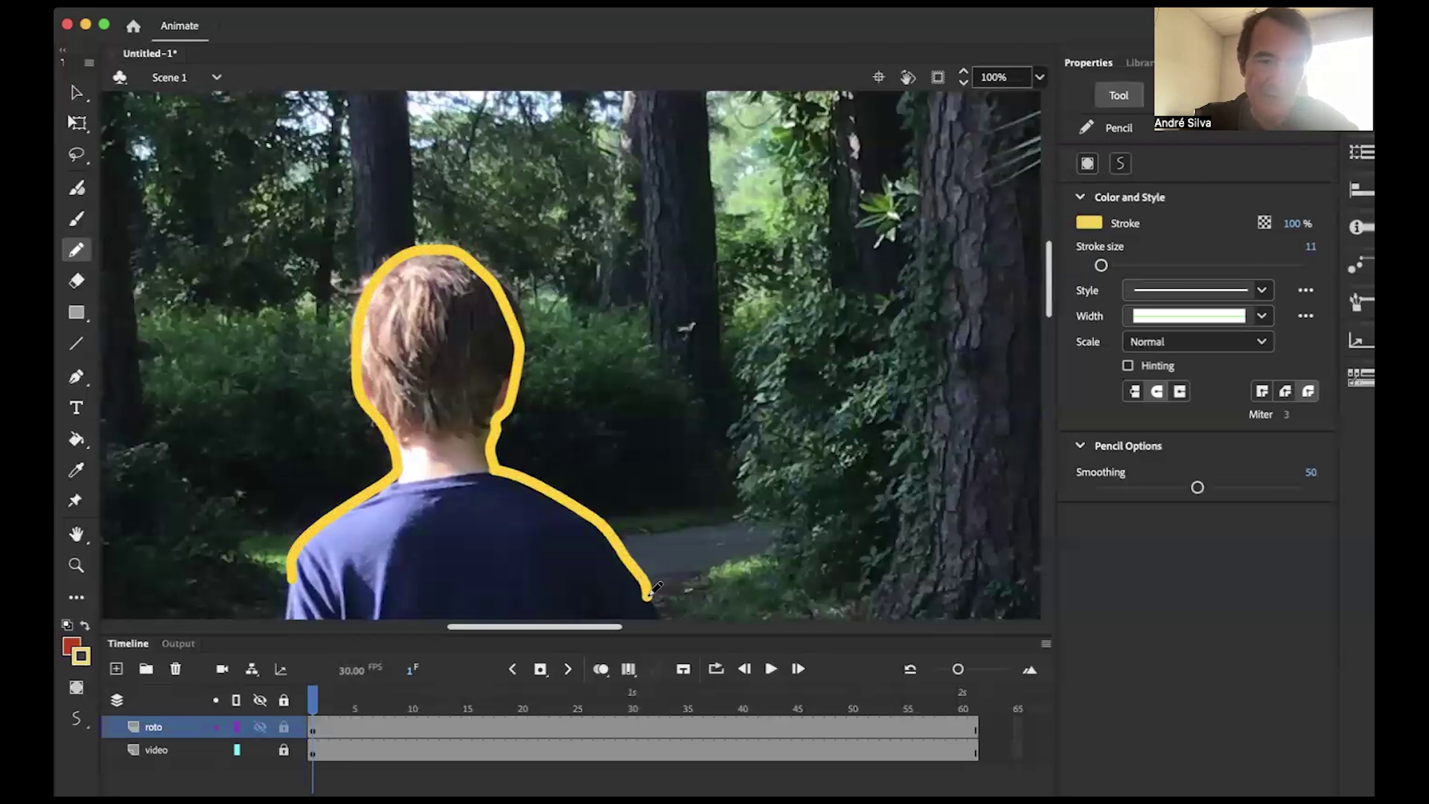
pyautogui.scroll(-5, 730, 531)
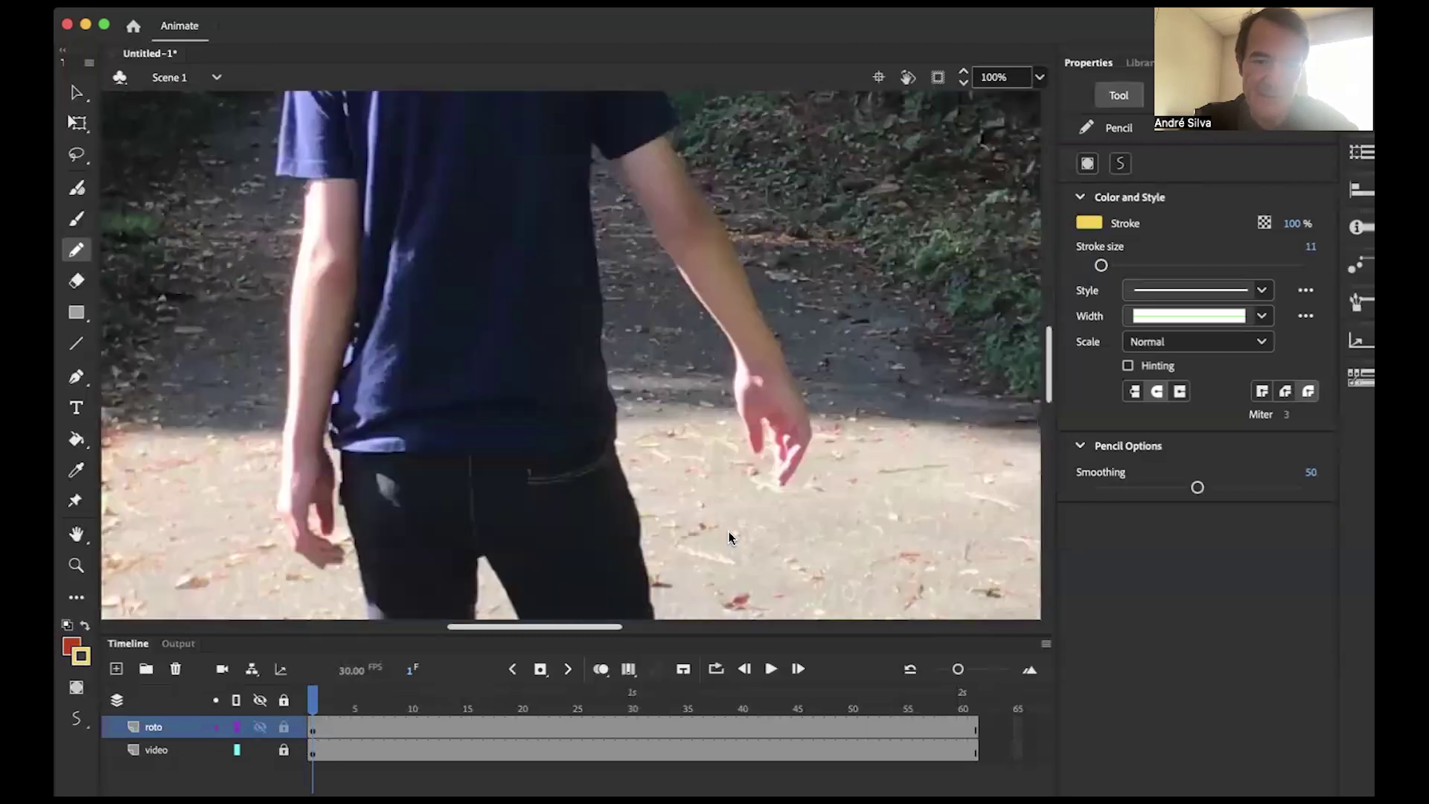
pyautogui.scroll(1, 730, 532)
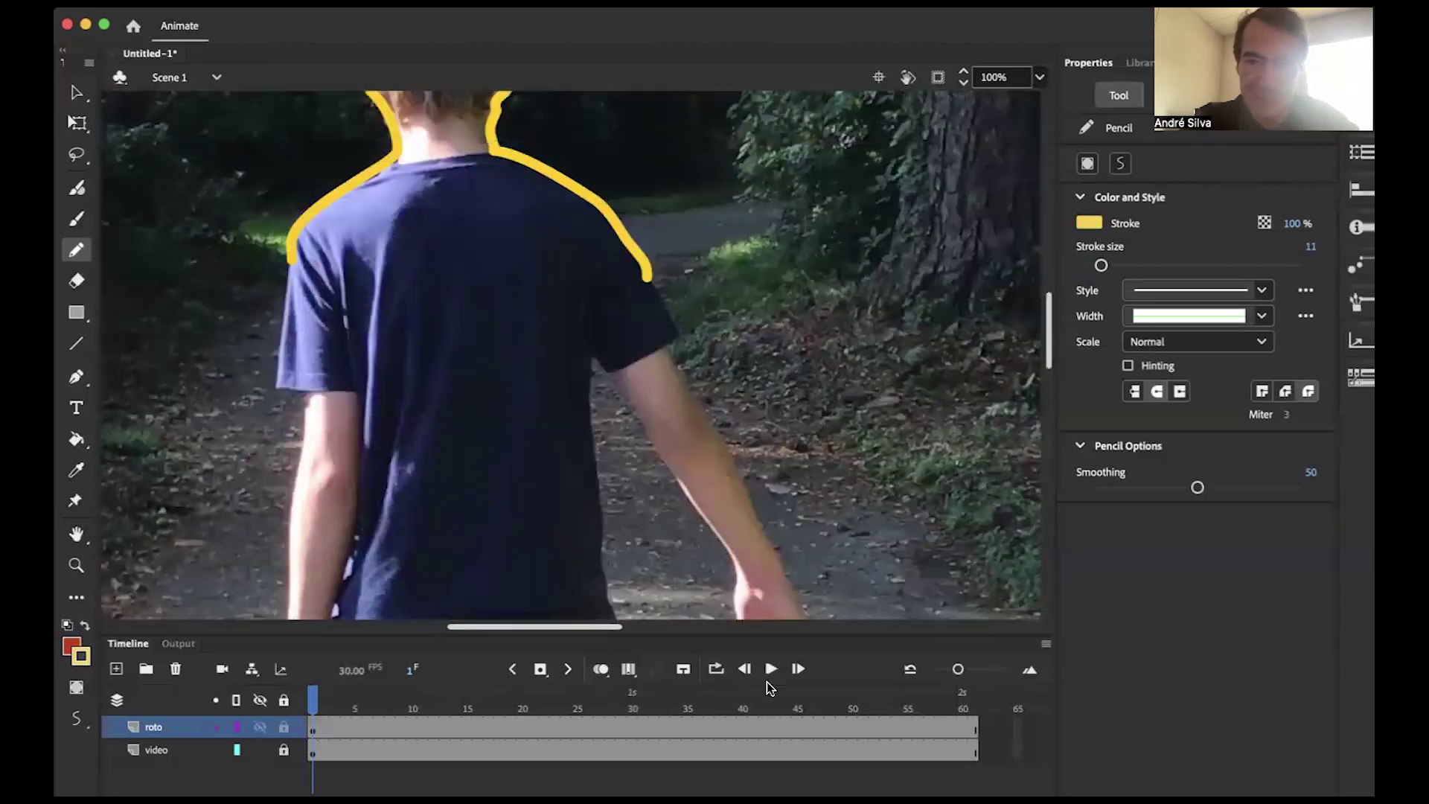
pyautogui.click(1041, 76)
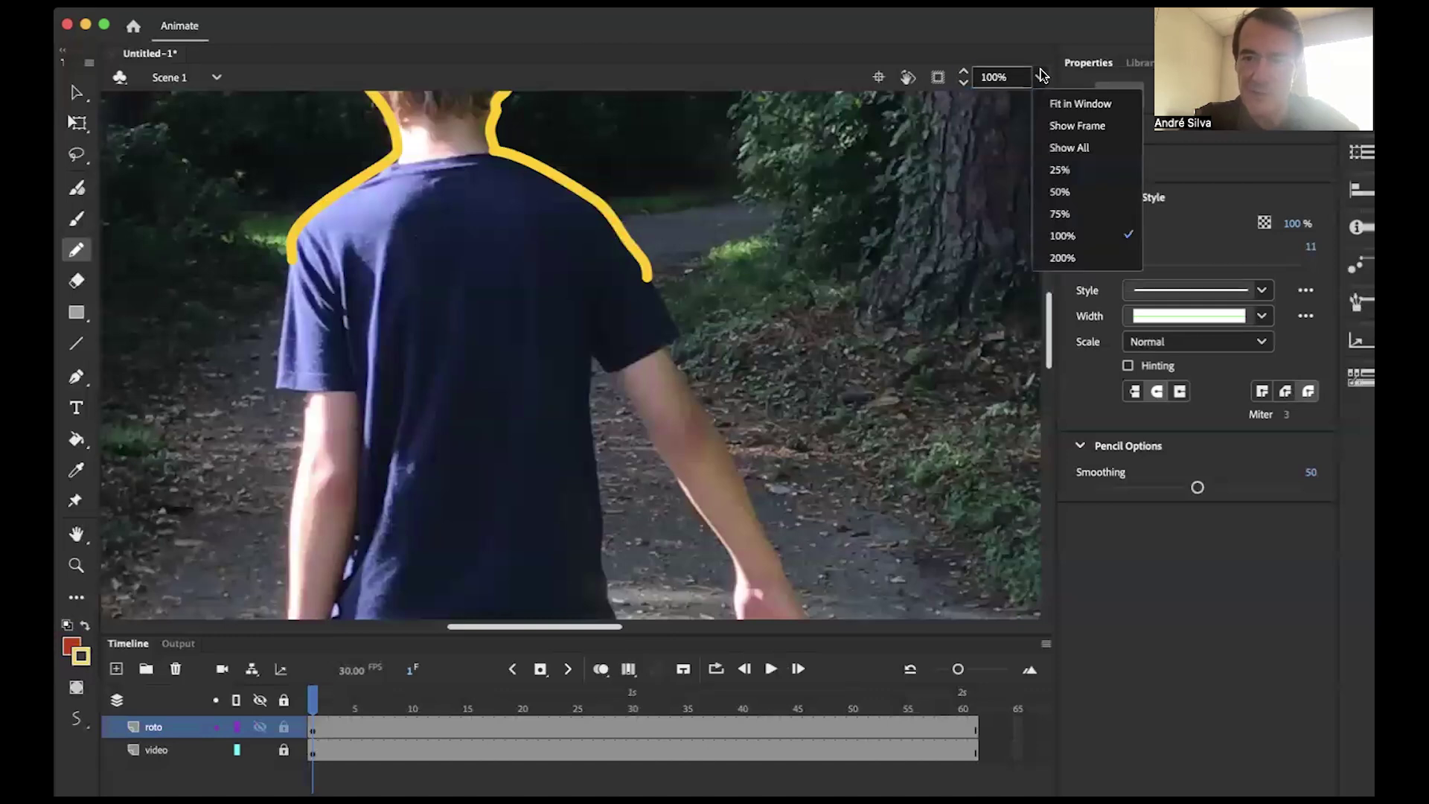
pyautogui.click(1061, 214)
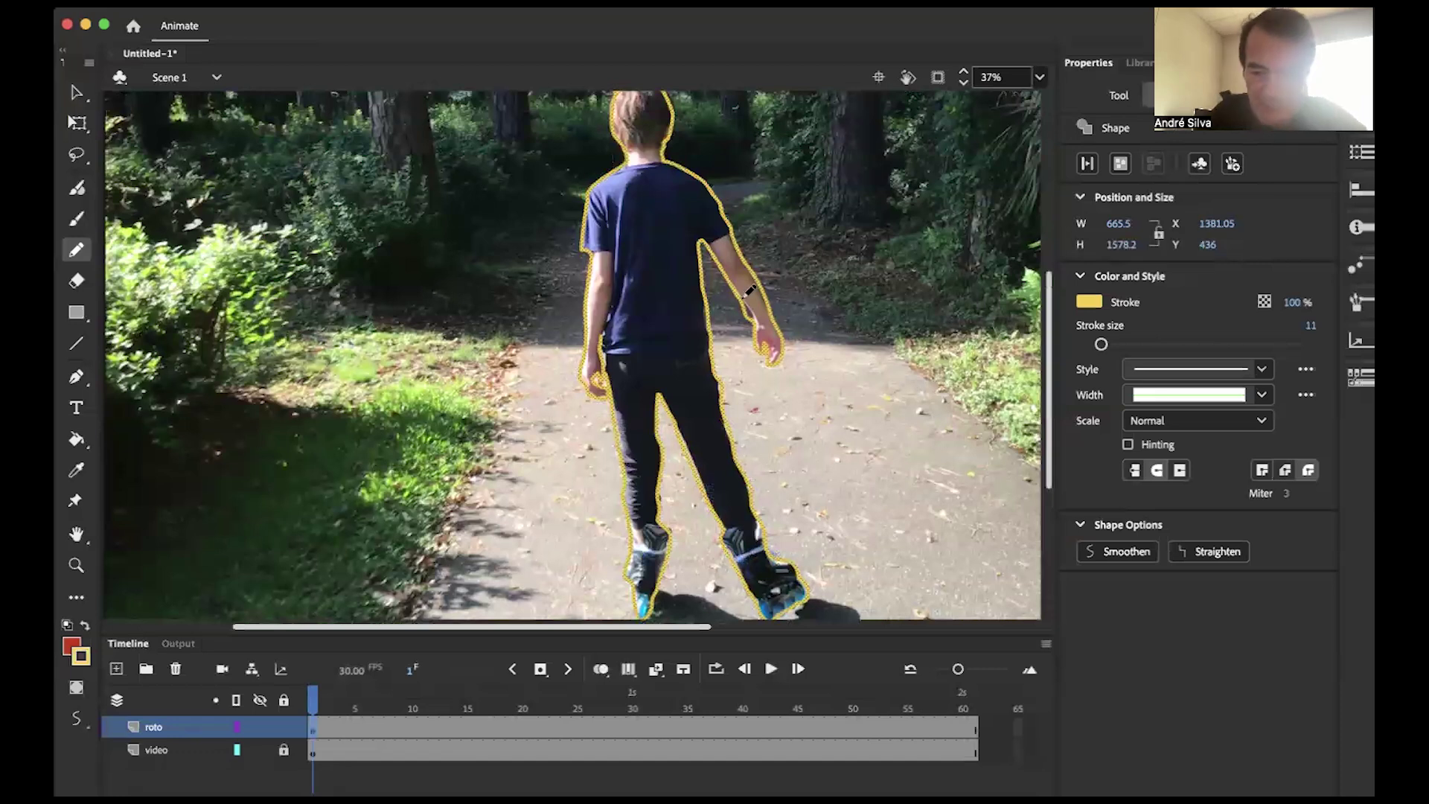
# Step: Select the traced outline on the roto layer's first frame and examine the line from the hips up to the head
pyautogui.scroll(5, 740, 296)
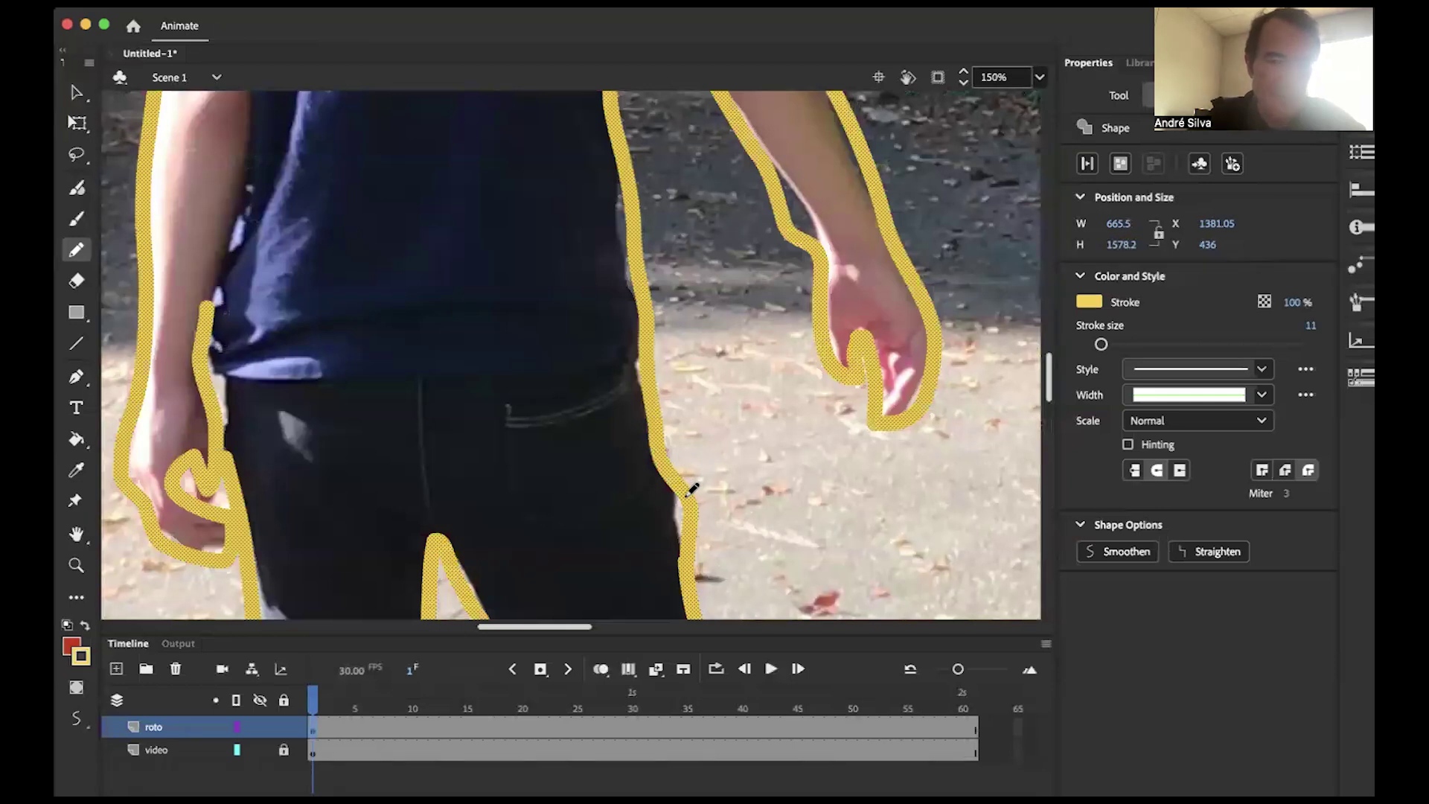
pyautogui.click(77, 94)
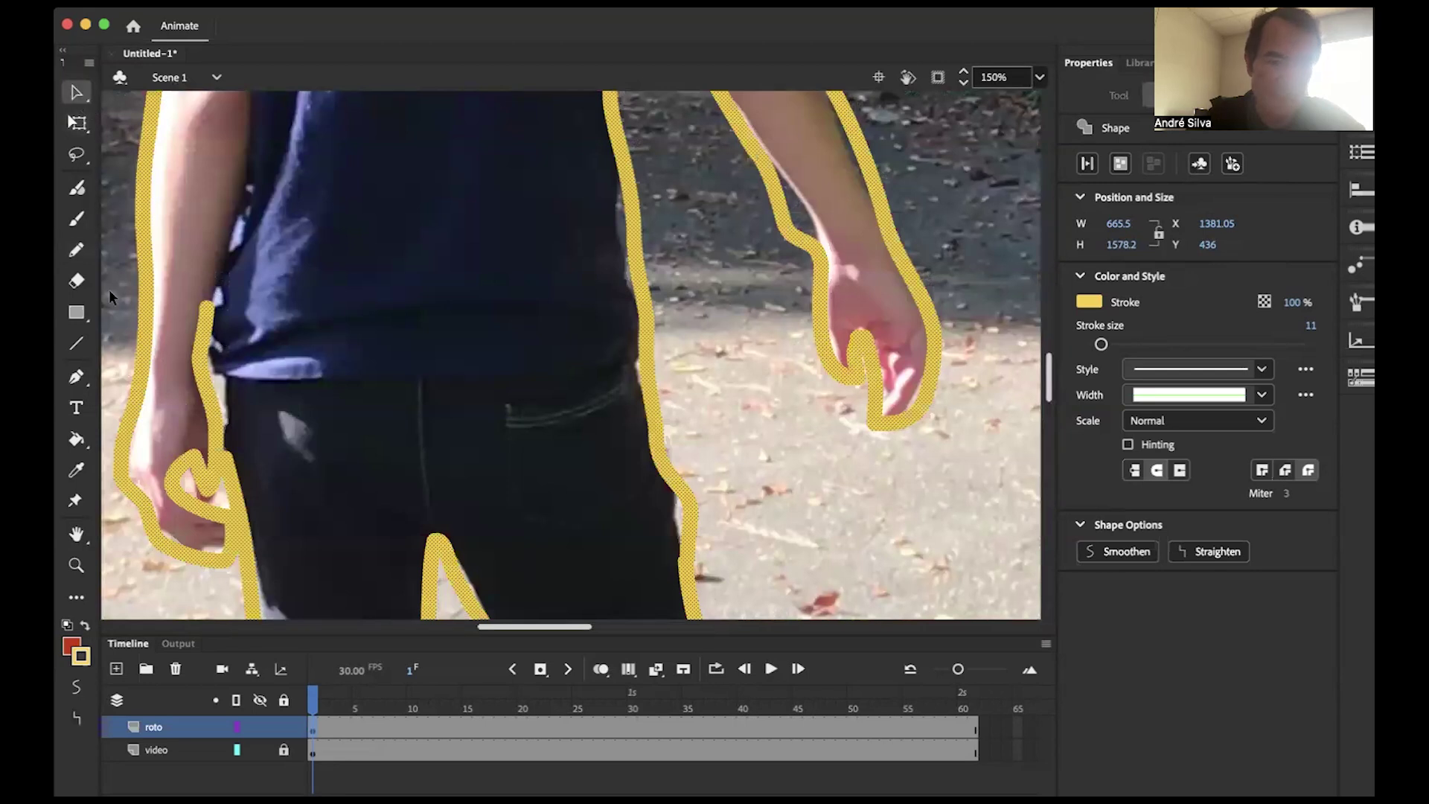
pyautogui.click(312, 726)
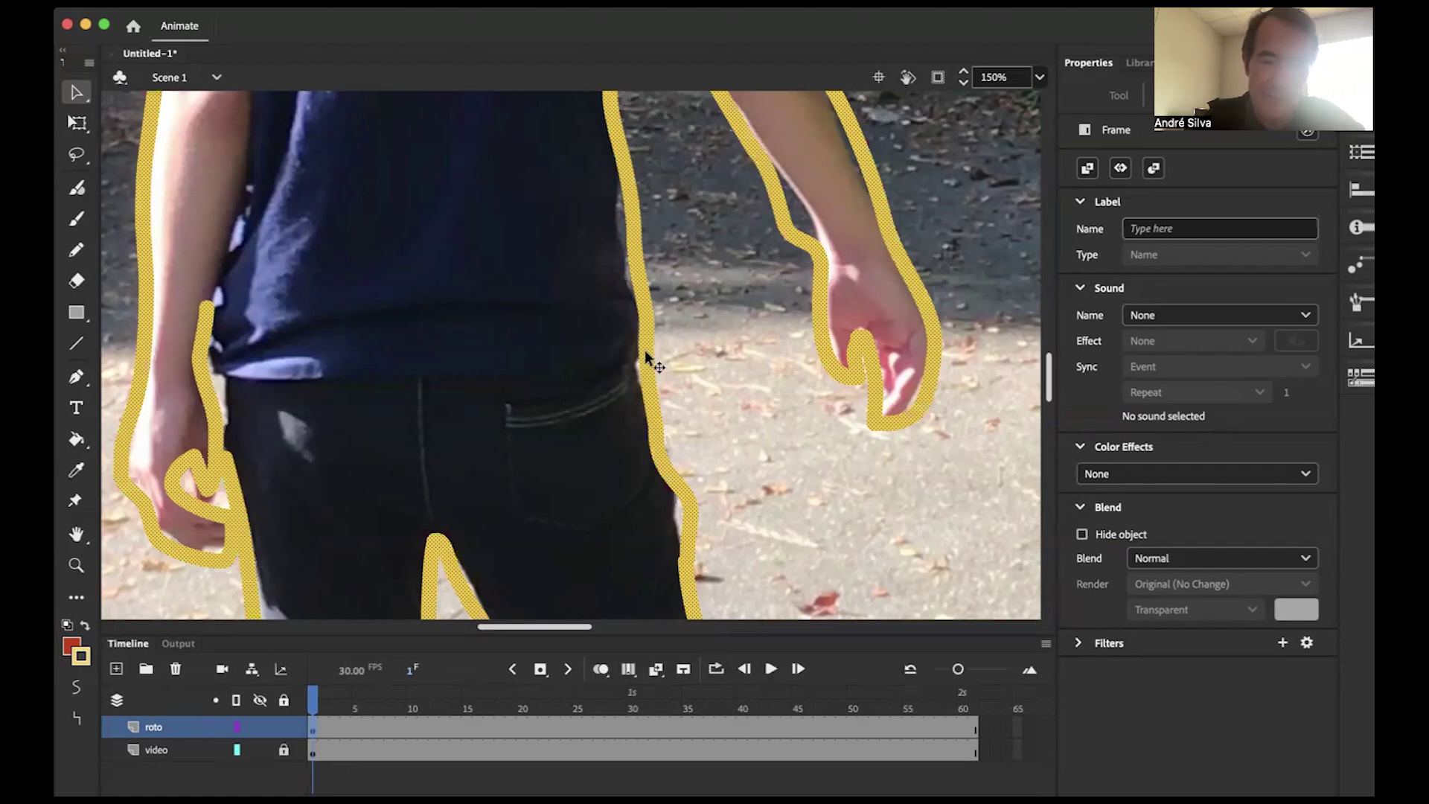
pyautogui.scroll(10, 347, 380)
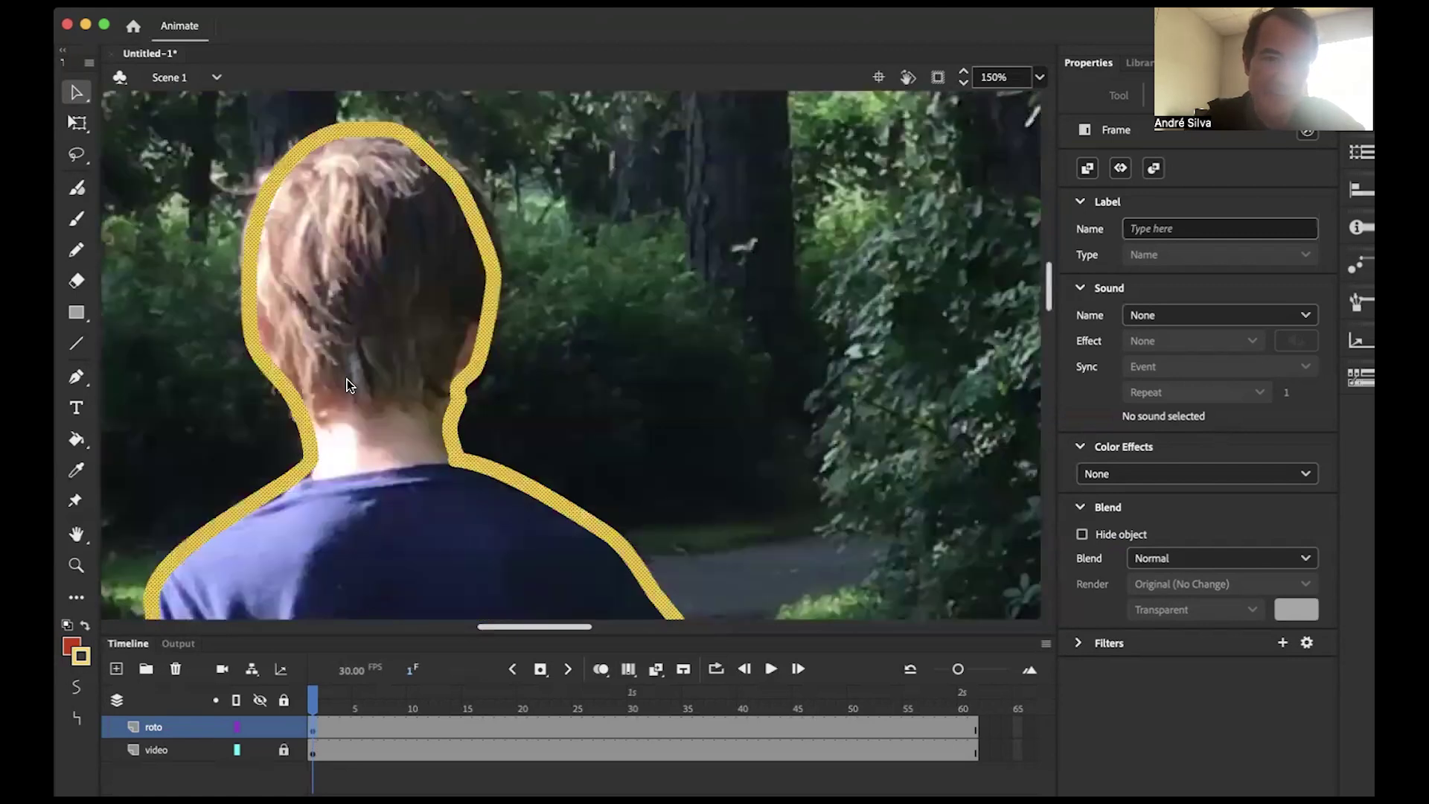
pyautogui.scroll(-5, 347, 384)
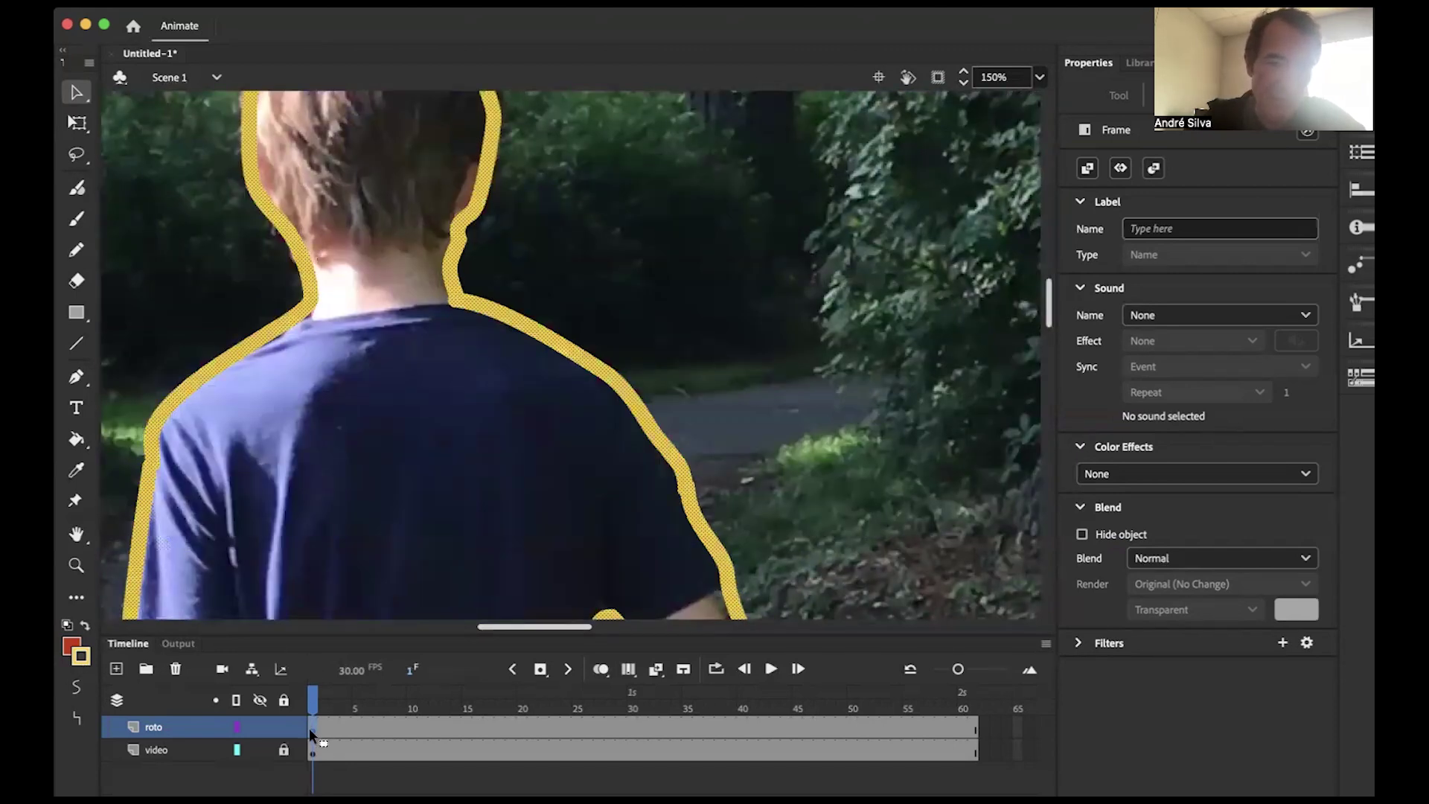
# Step: Set the Paint Bucket to Close Large Gaps and fill the skater's outline with dark red
pyautogui.click(74, 441)
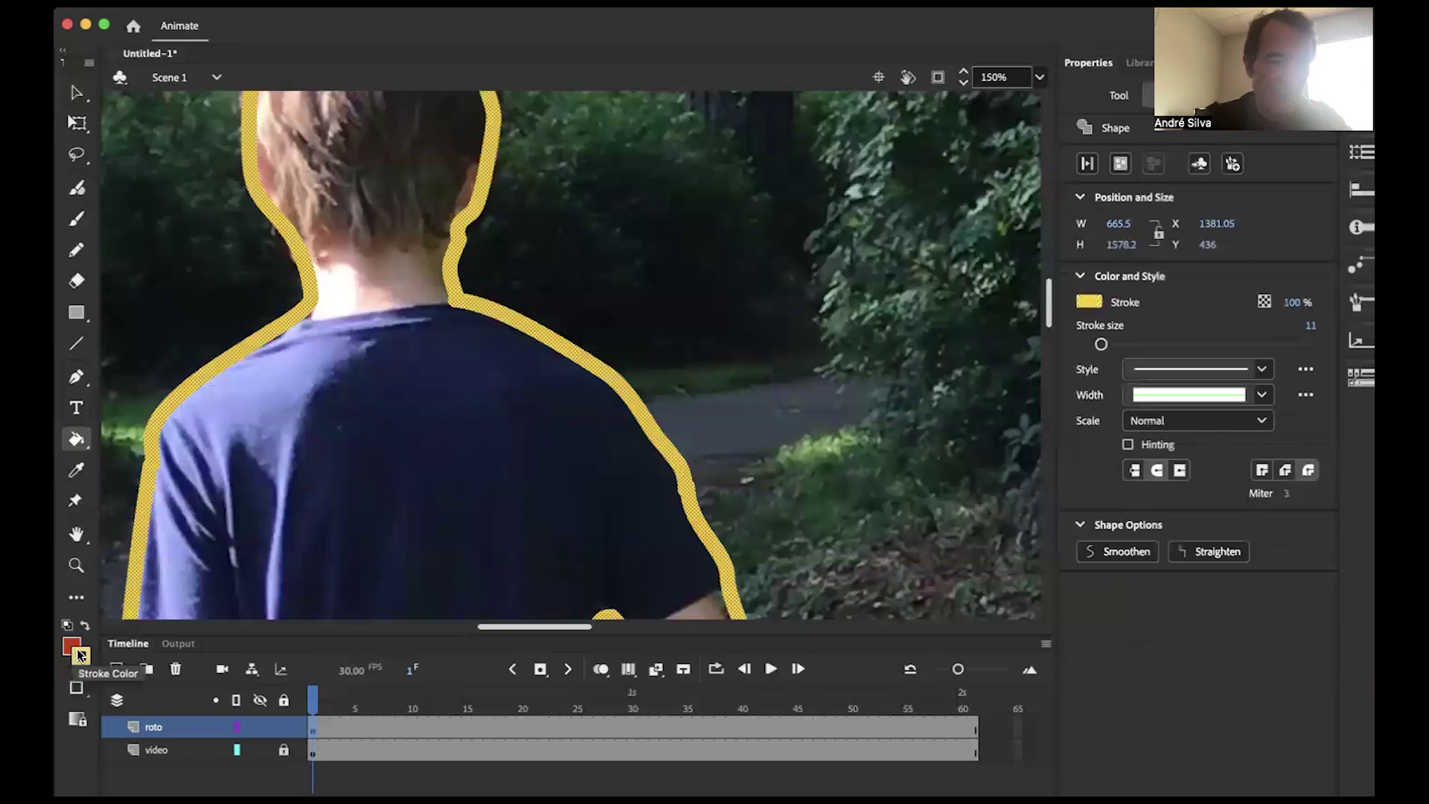
pyautogui.click(77, 689)
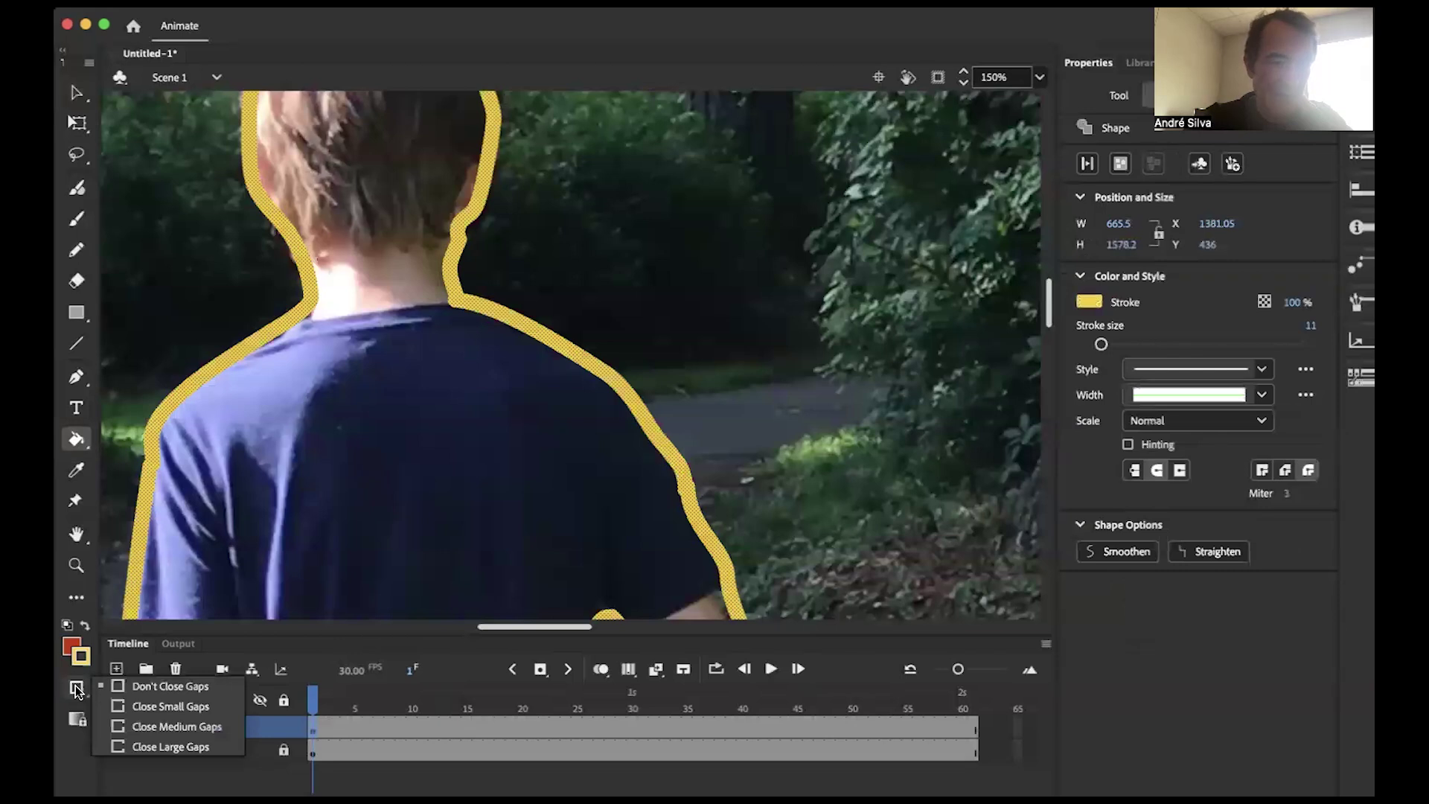
pyautogui.click(146, 747)
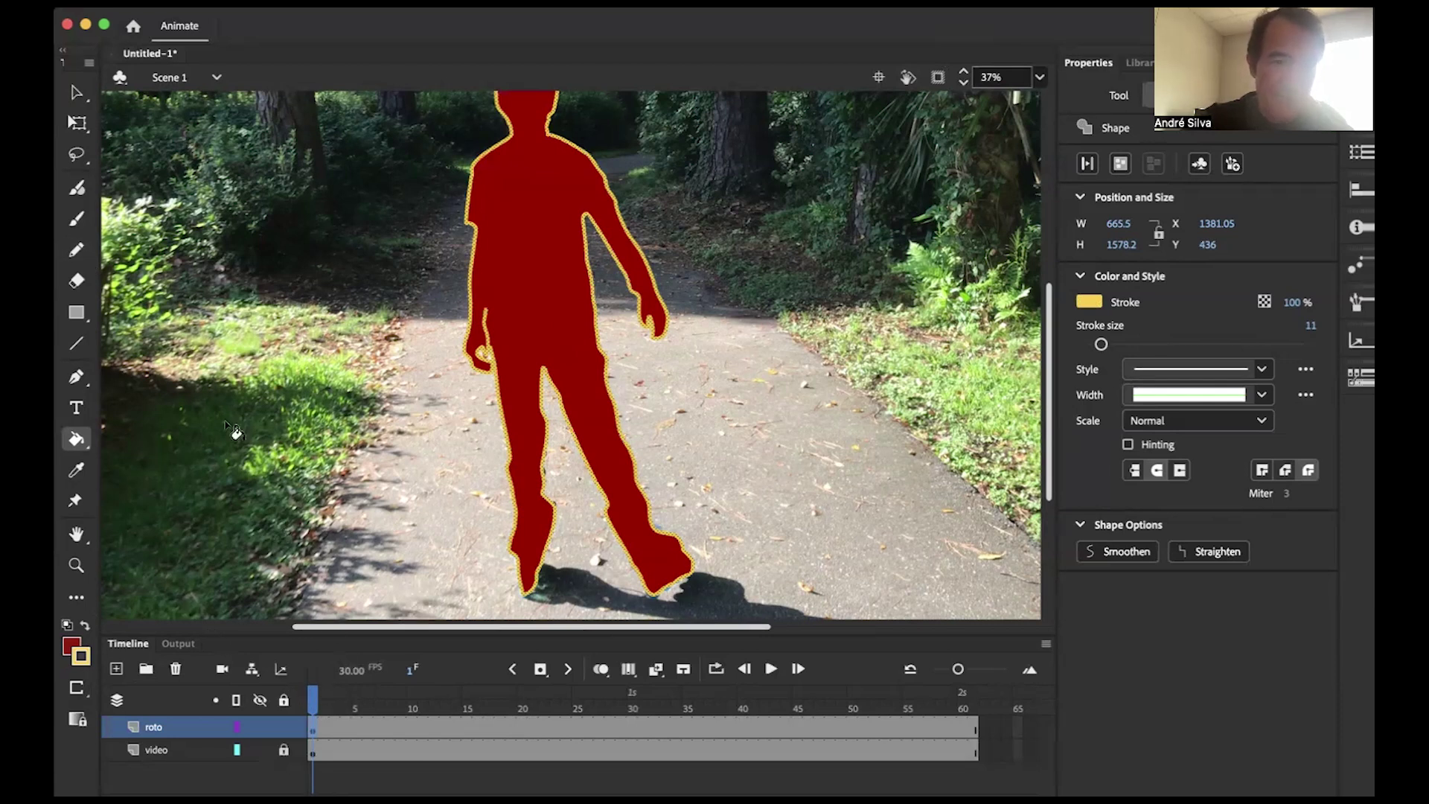
pyautogui.click(75, 95)
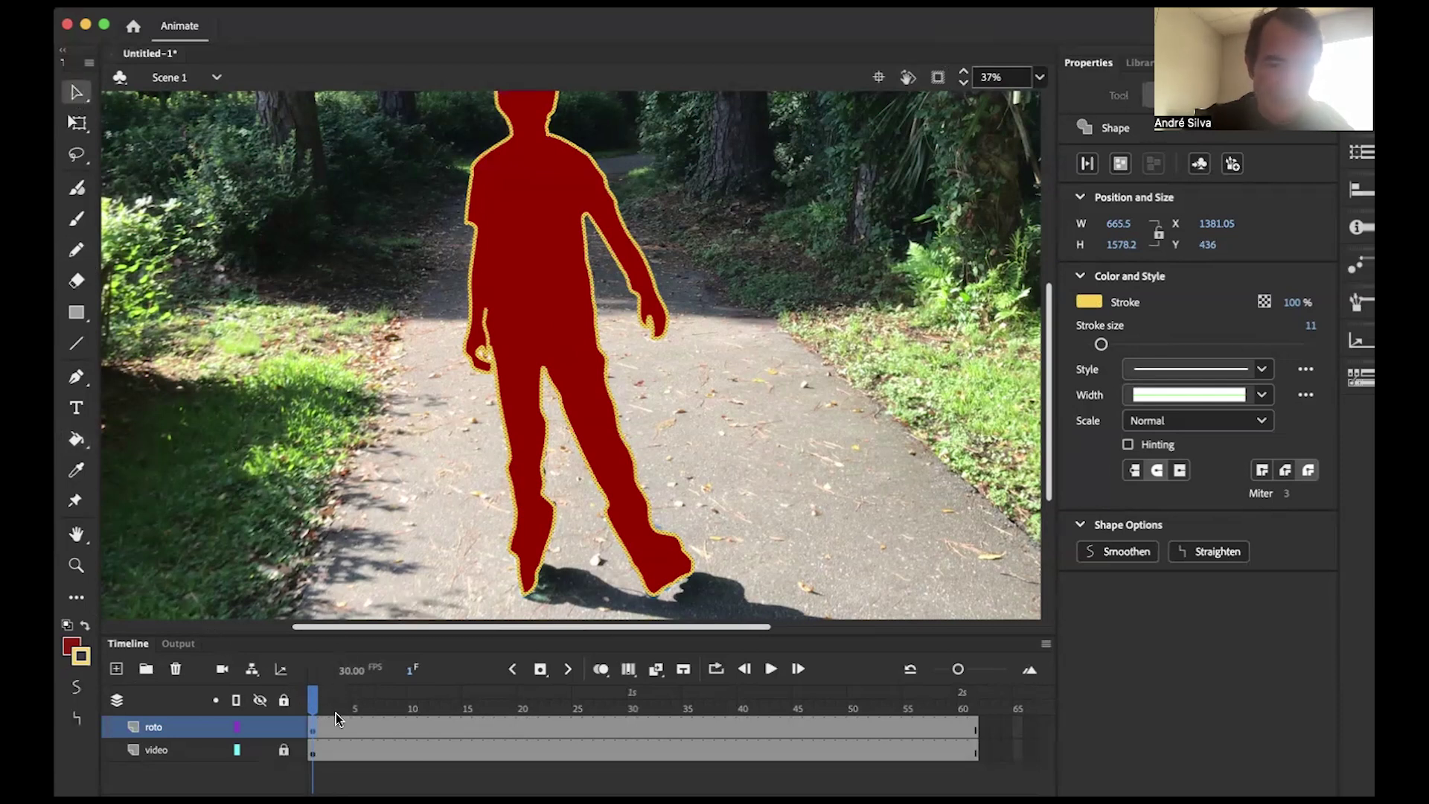
# Step: Step between frames 1, 2 and 3 to compare the filled silhouette with the skater's movement in the footage
pyautogui.click(320, 730)
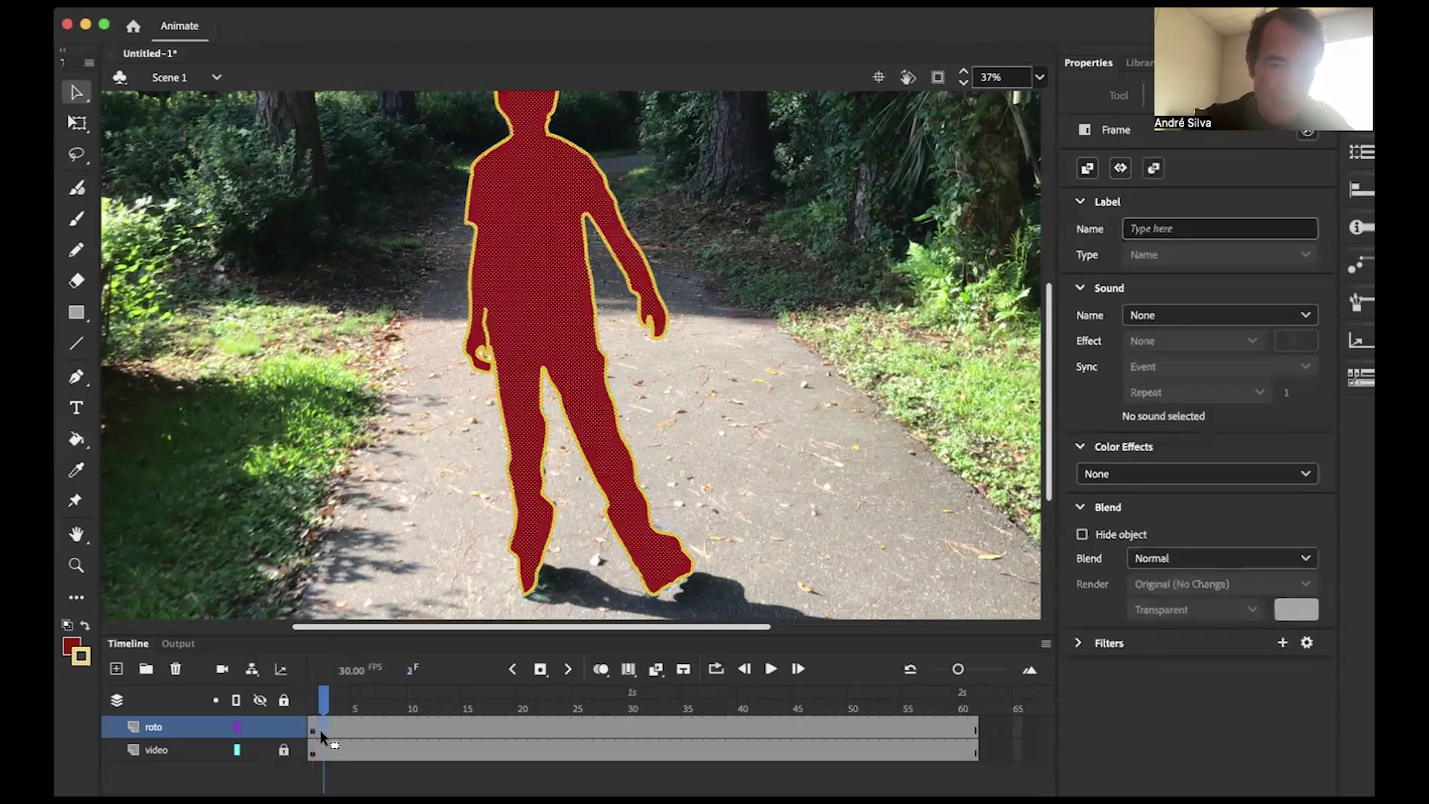
pyautogui.click(311, 726)
pyautogui.click(311, 700)
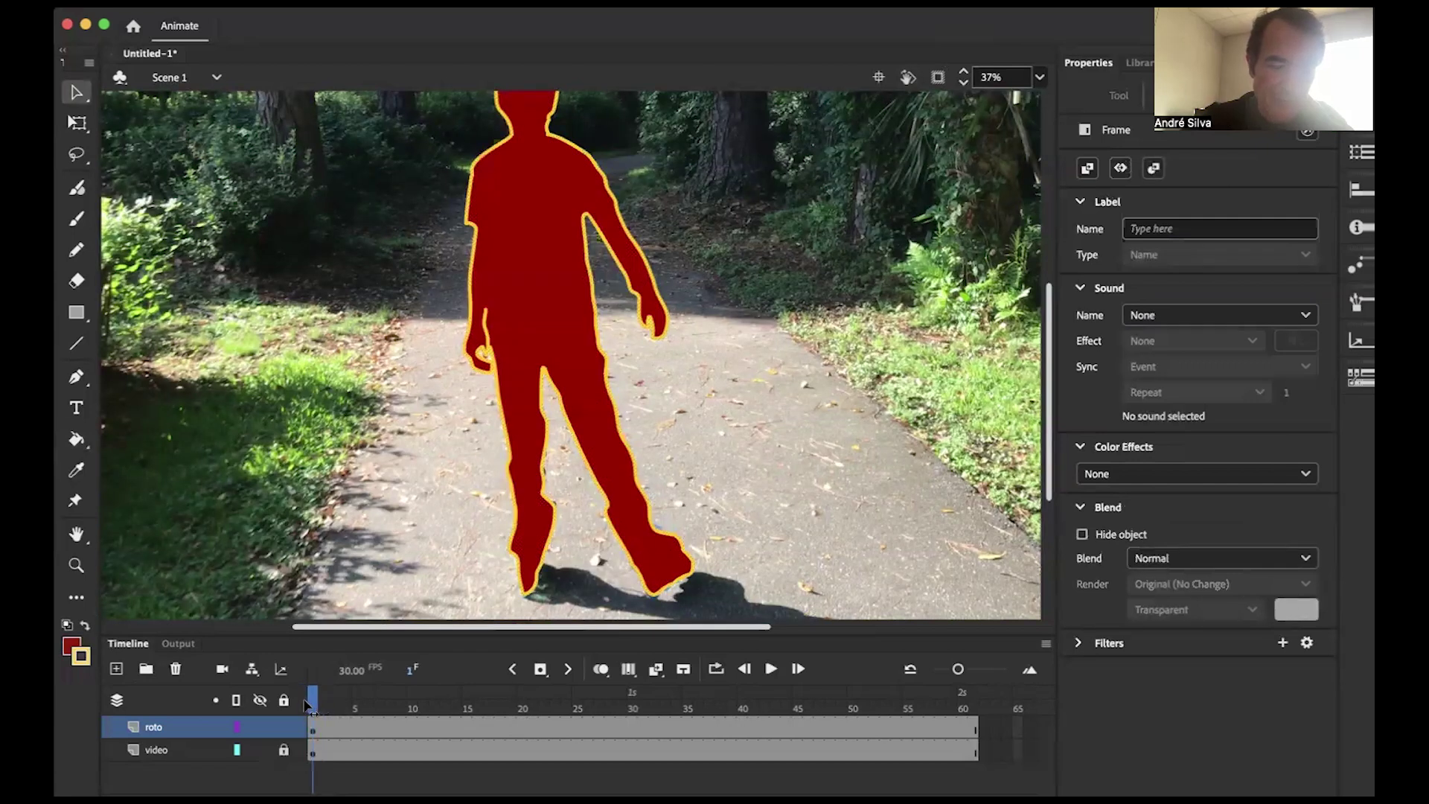
pyautogui.click(322, 701)
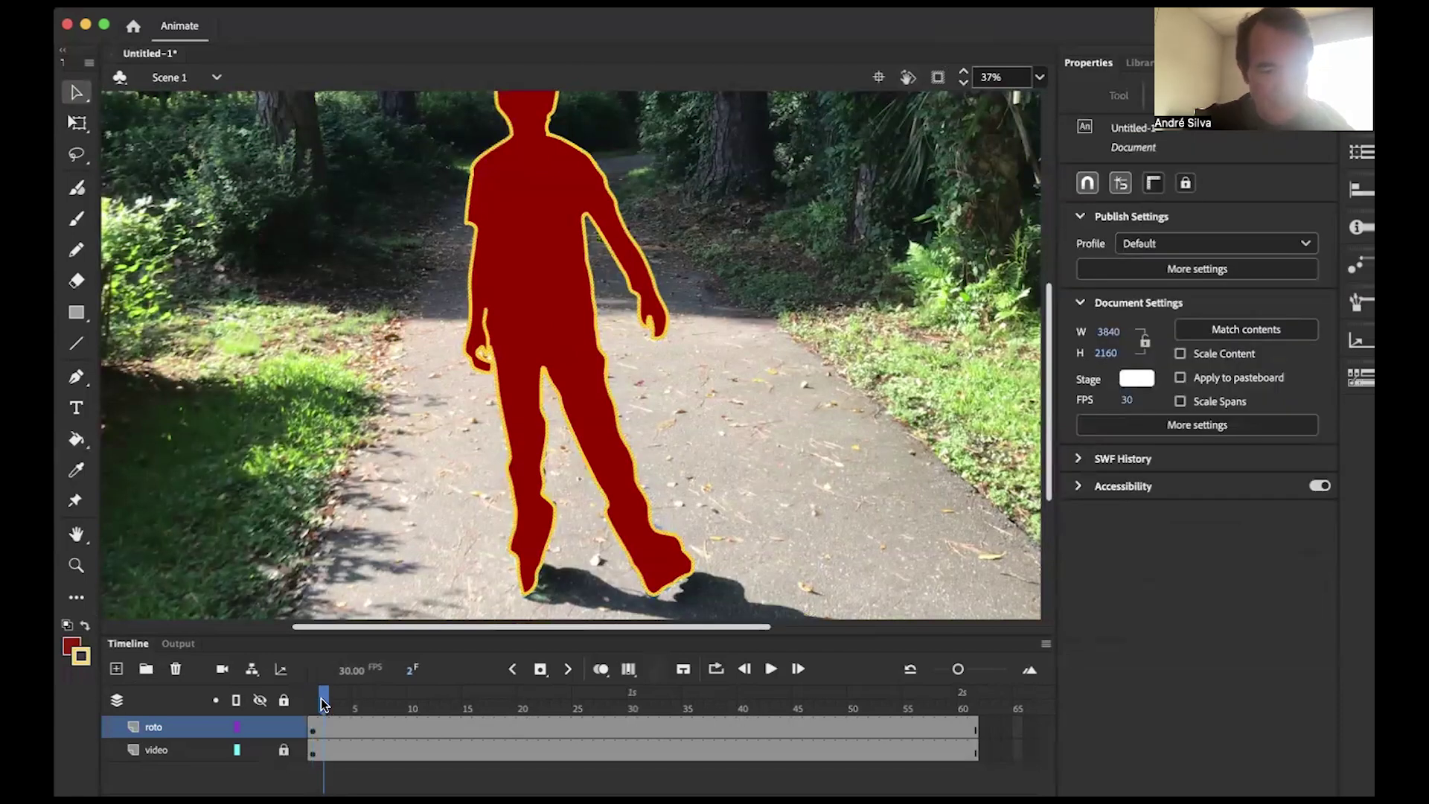
pyautogui.click(312, 705)
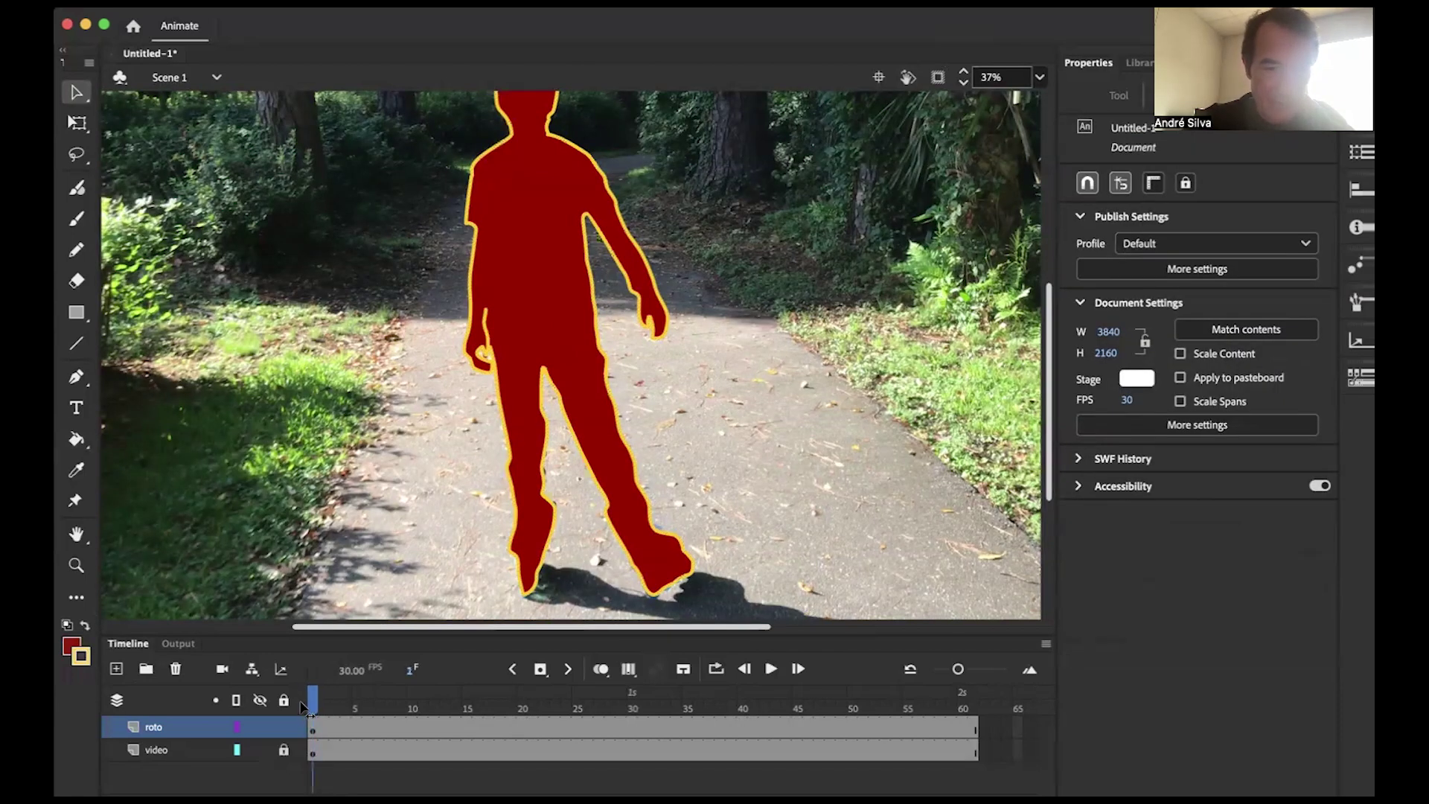
pyautogui.click(333, 706)
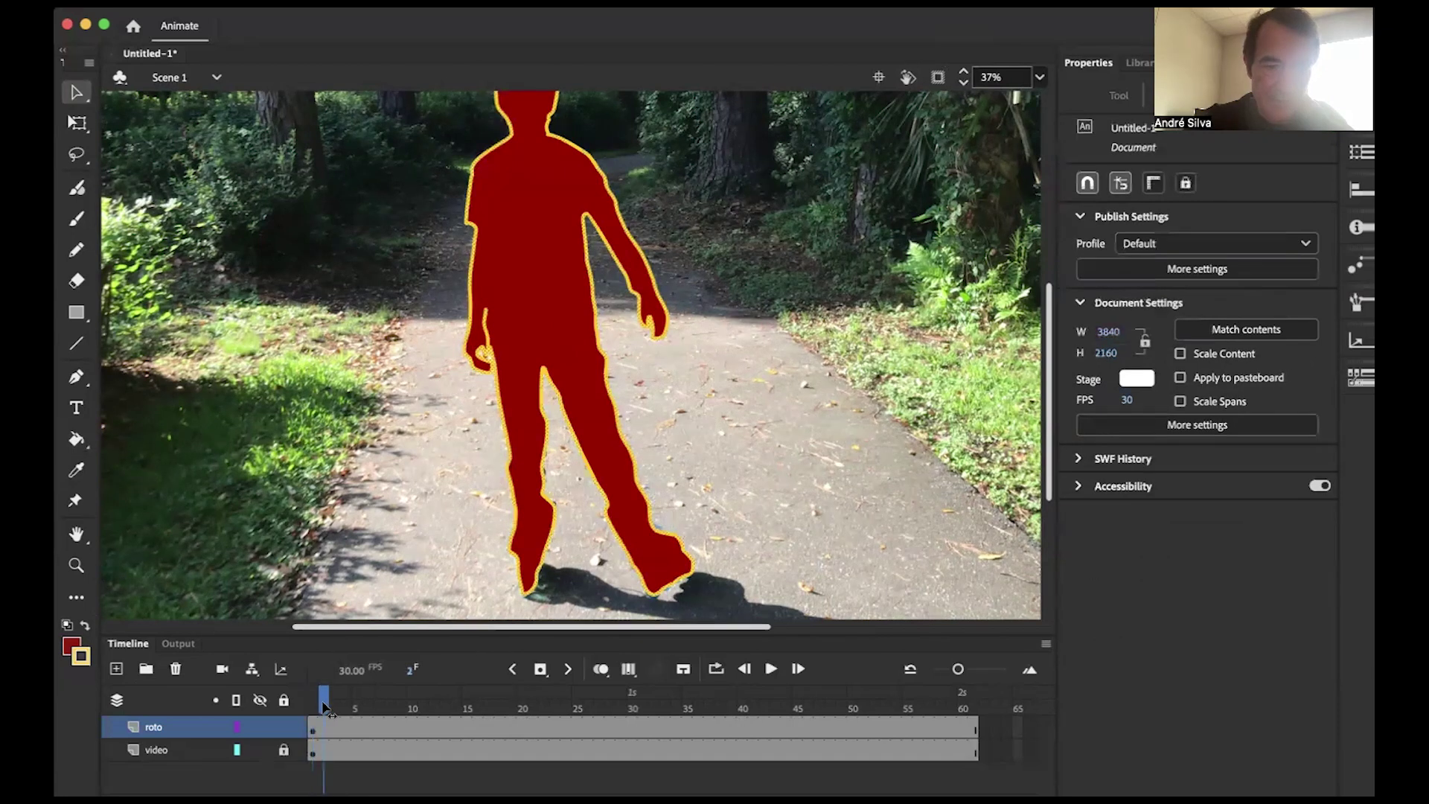
pyautogui.moveTo(332, 706); pyautogui.dragTo(283, 715)
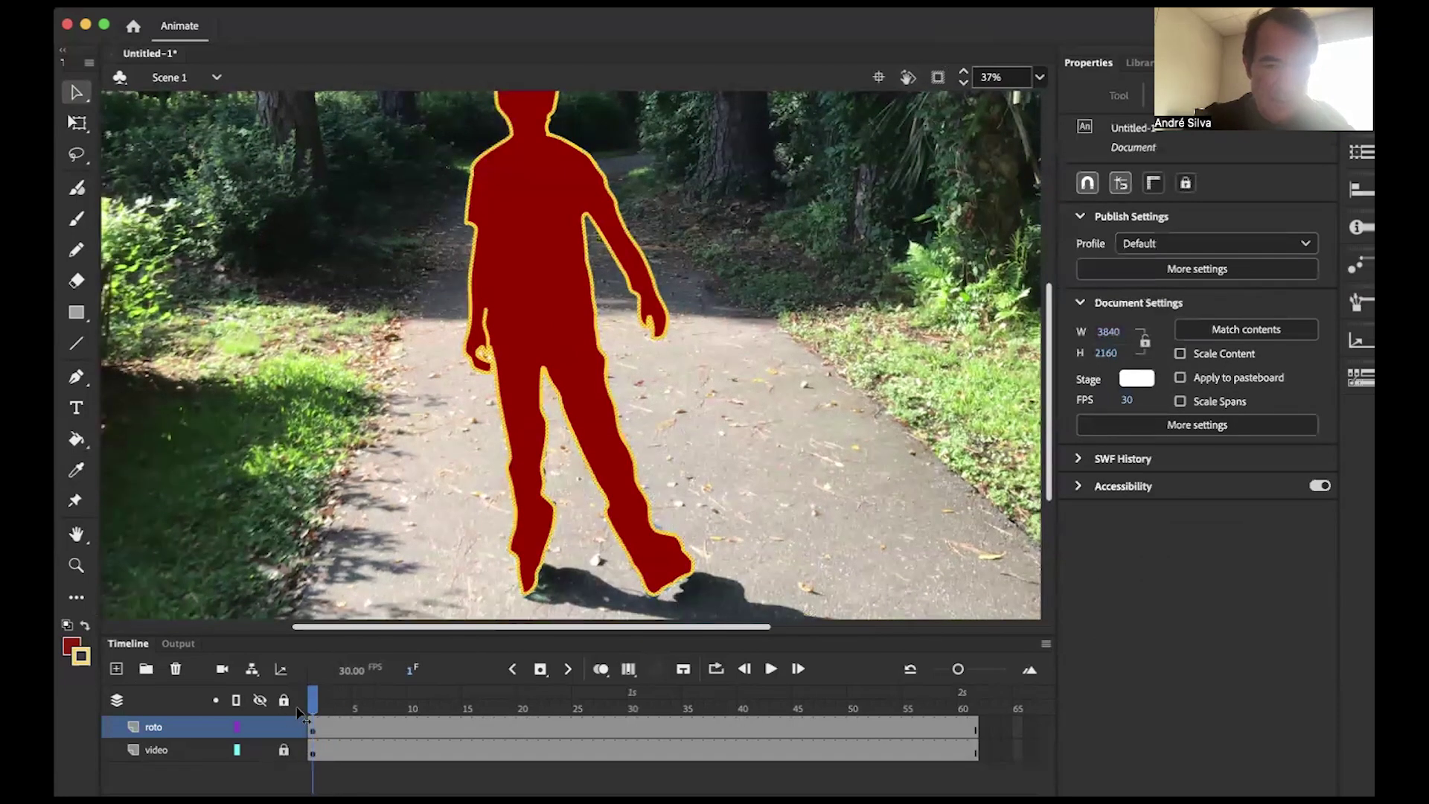
pyautogui.click(324, 708)
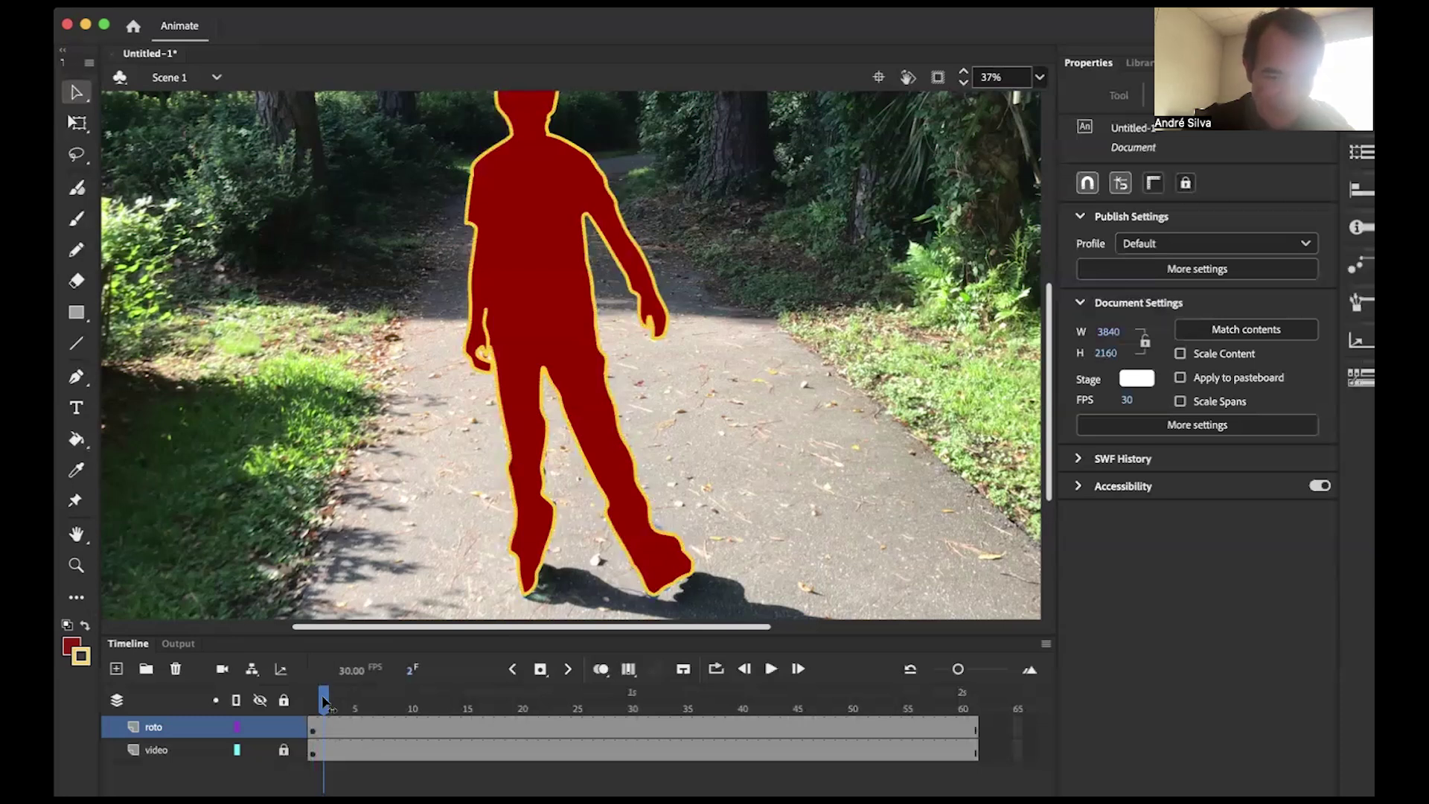
pyautogui.click(335, 704)
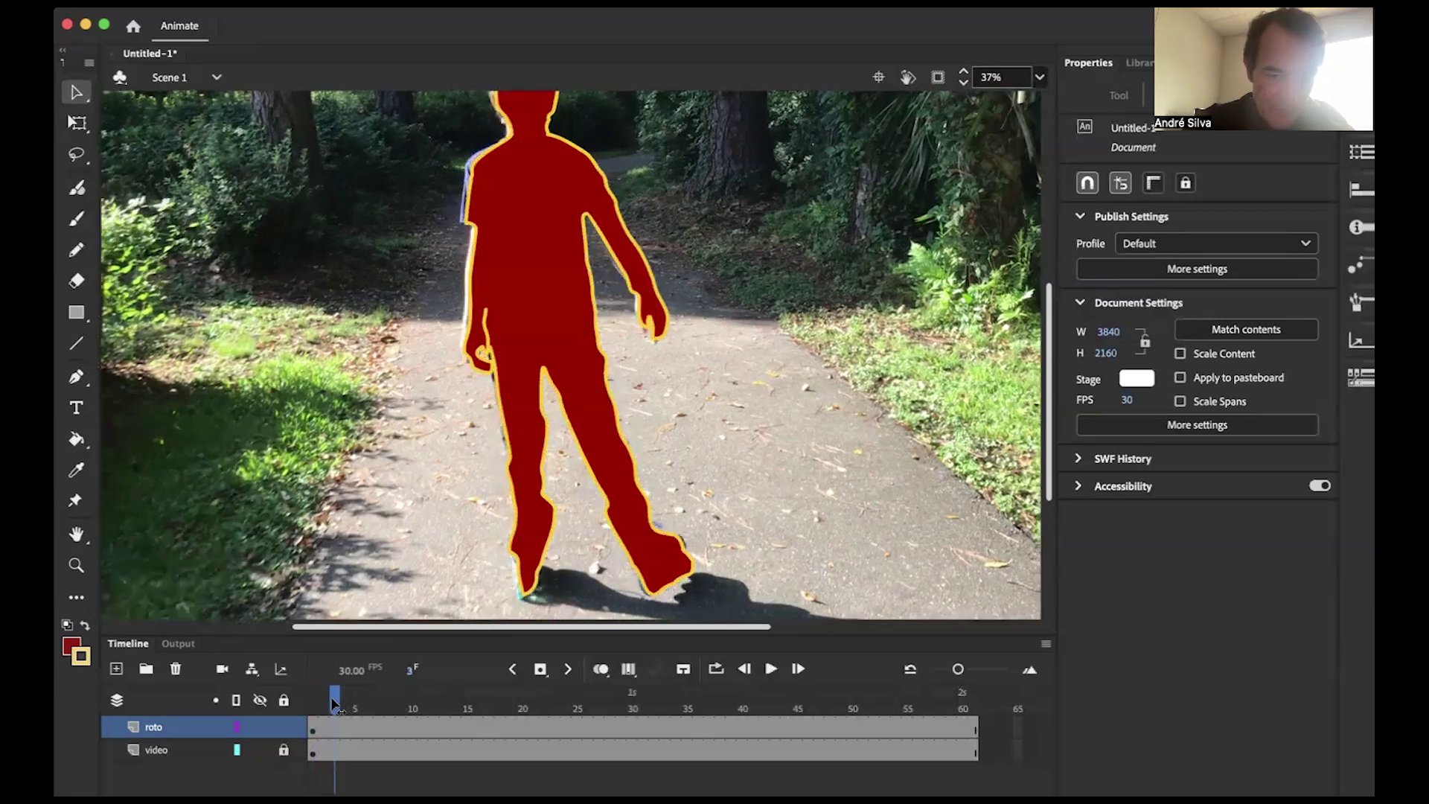
# Step: Insert a blank keyframe at frame 3 of the roto layer
pyautogui.click(333, 732)
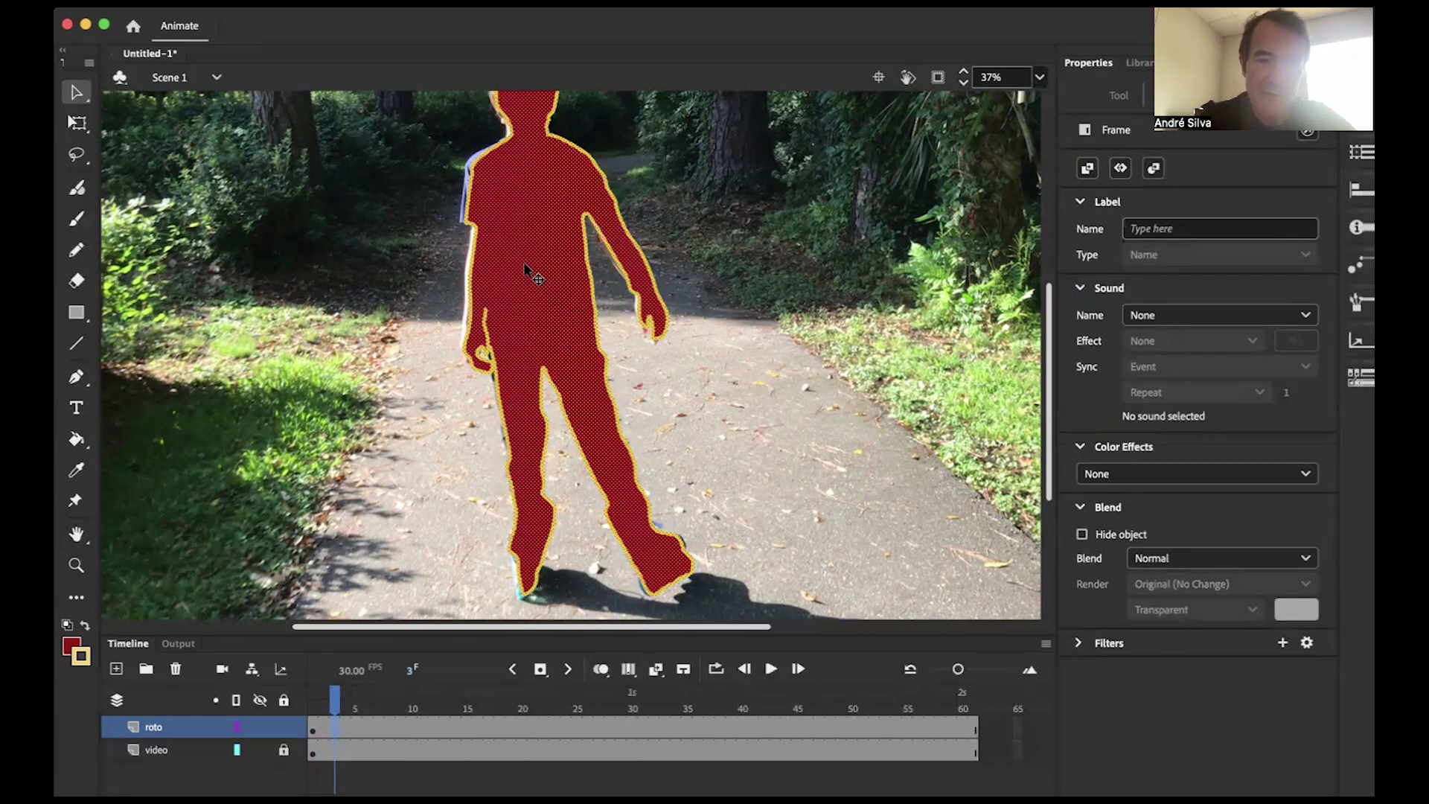
pyautogui.rightClick(332, 724)
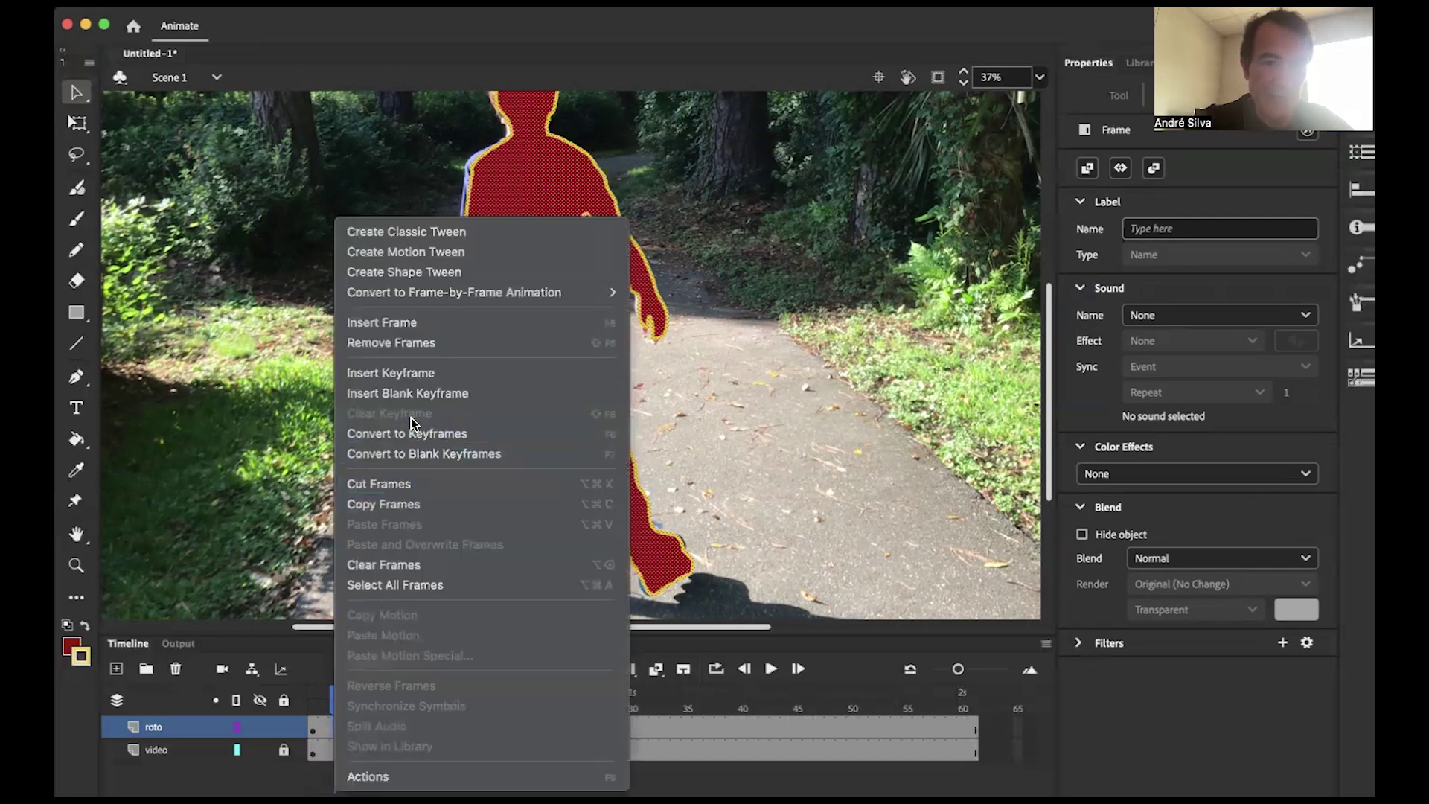
pyautogui.click(408, 395)
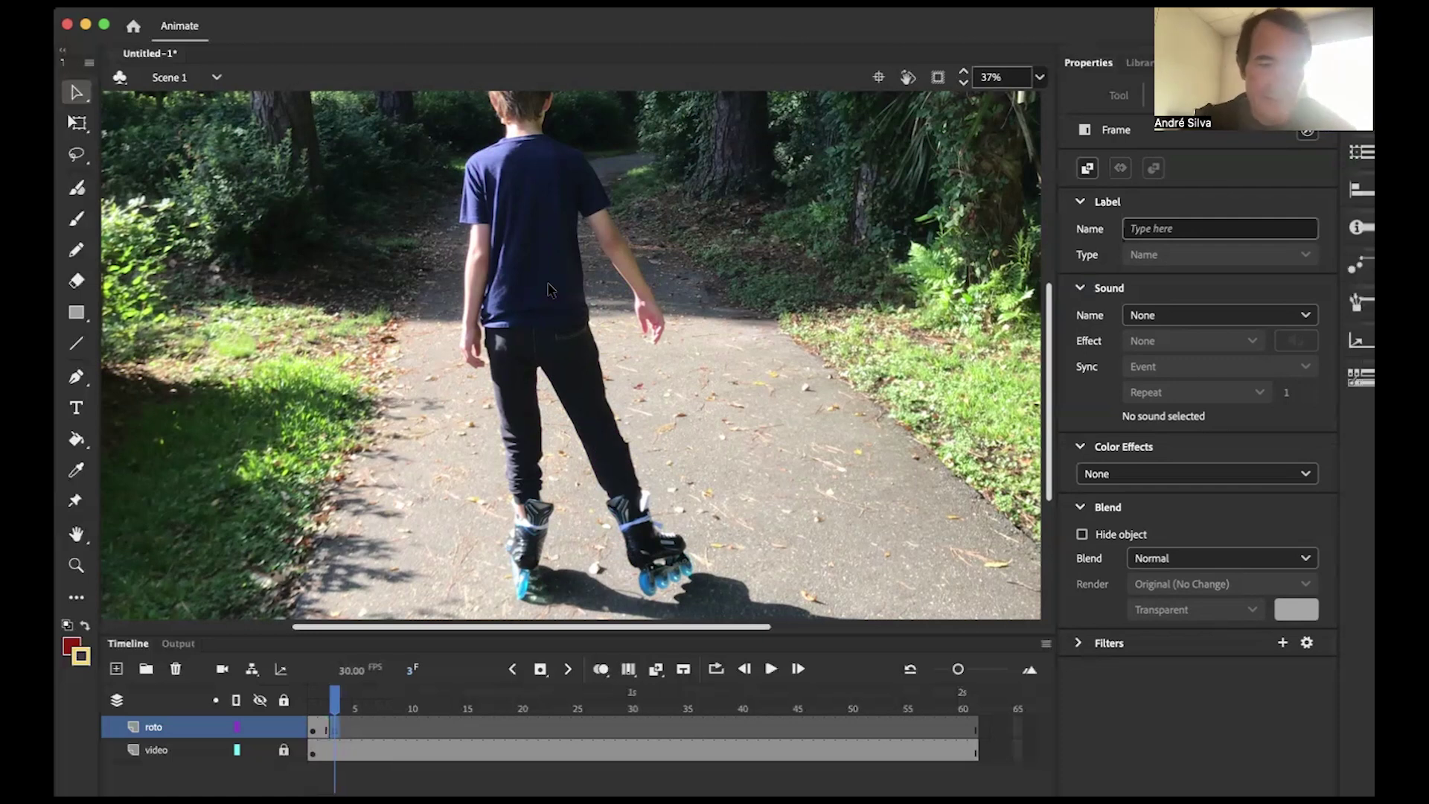
# Step: Trace the skater's silhouette with the Pencil on frame 3 of the roto layer, from the head down around the arms, legs and skates
pyautogui.hscroll(3, 549, 290)
pyautogui.scroll(2, 548, 283)
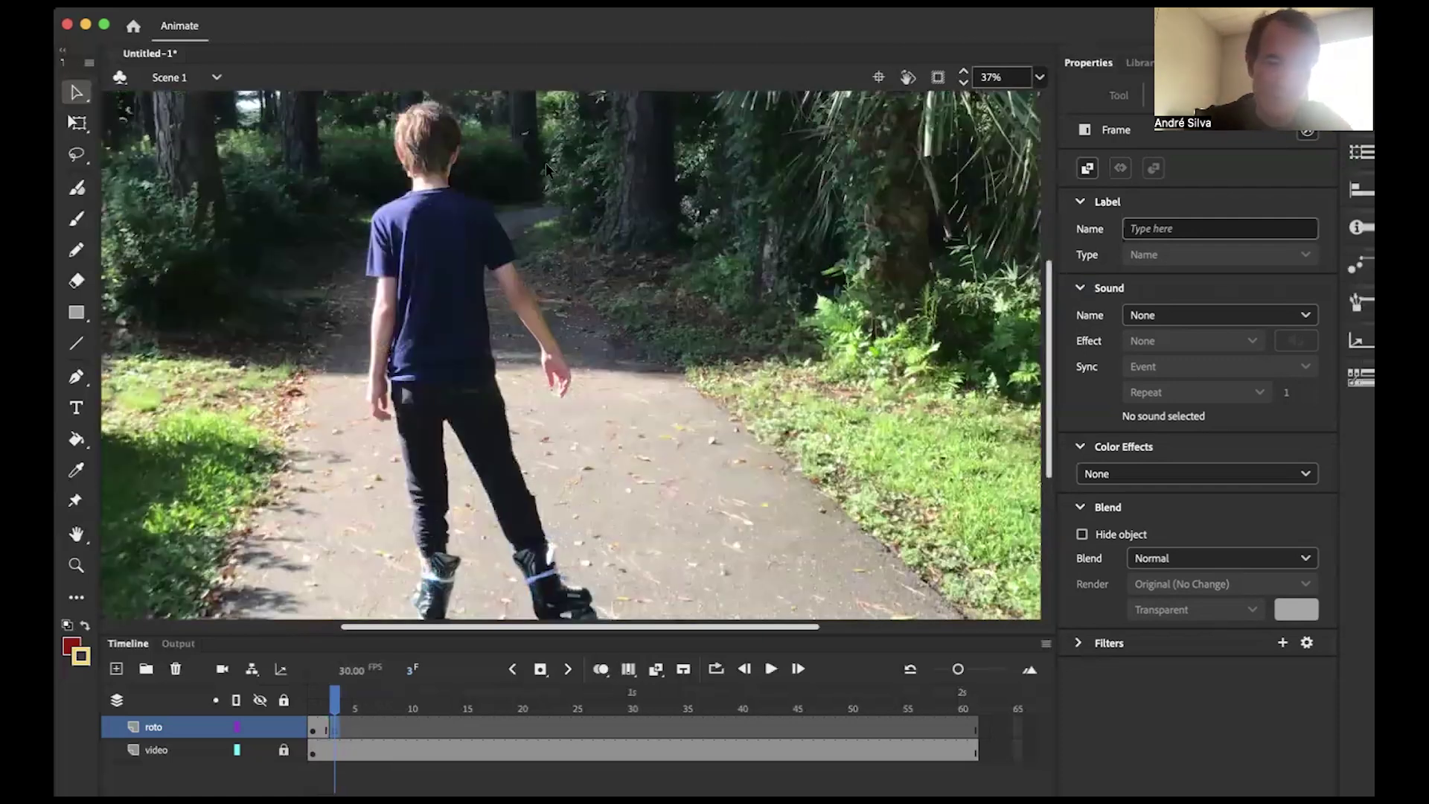
pyautogui.moveTo(332, 699)
pyautogui.mouseDown()
pyautogui.moveTo(313, 703)
pyautogui.moveTo(332, 706)
pyautogui.mouseUp()
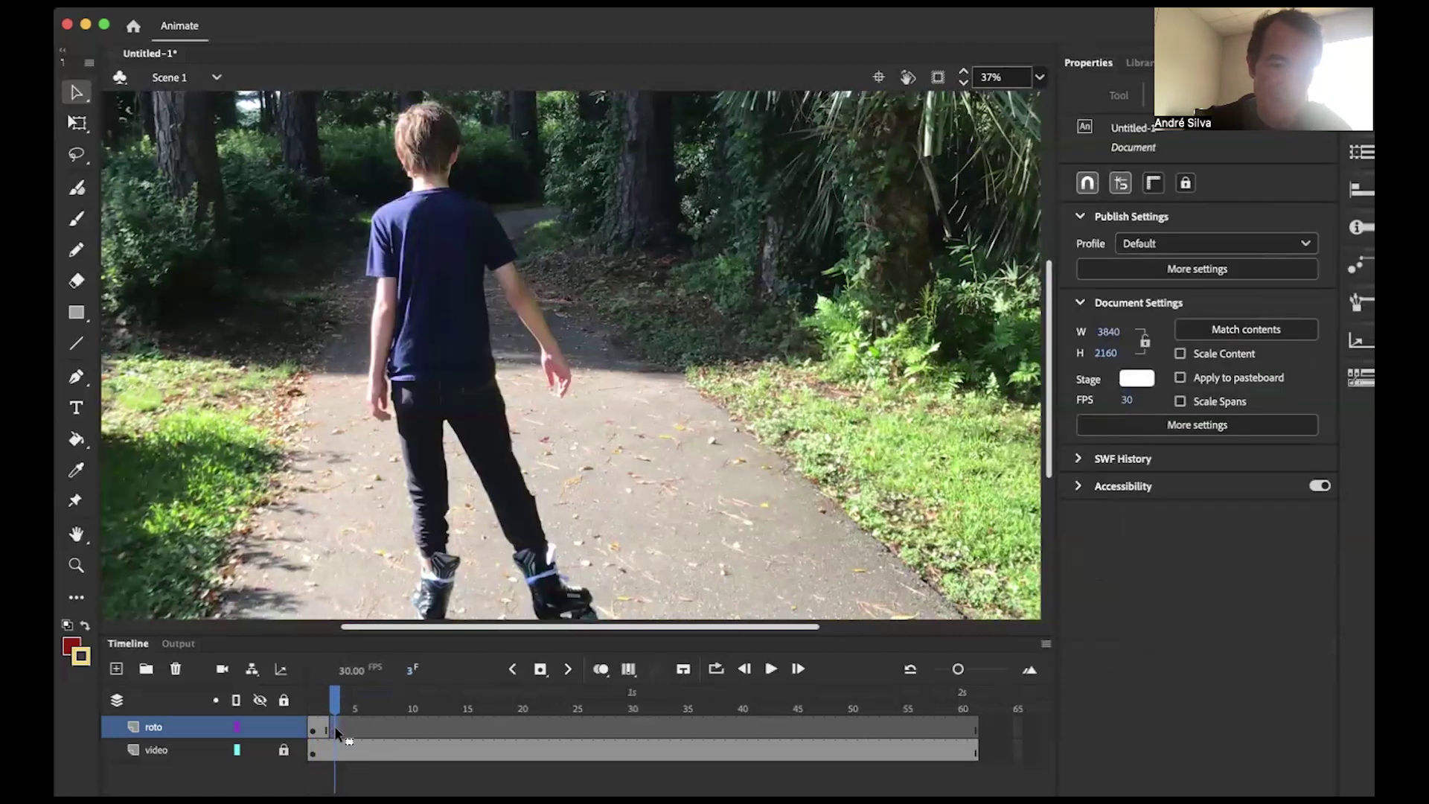
pyautogui.click(333, 729)
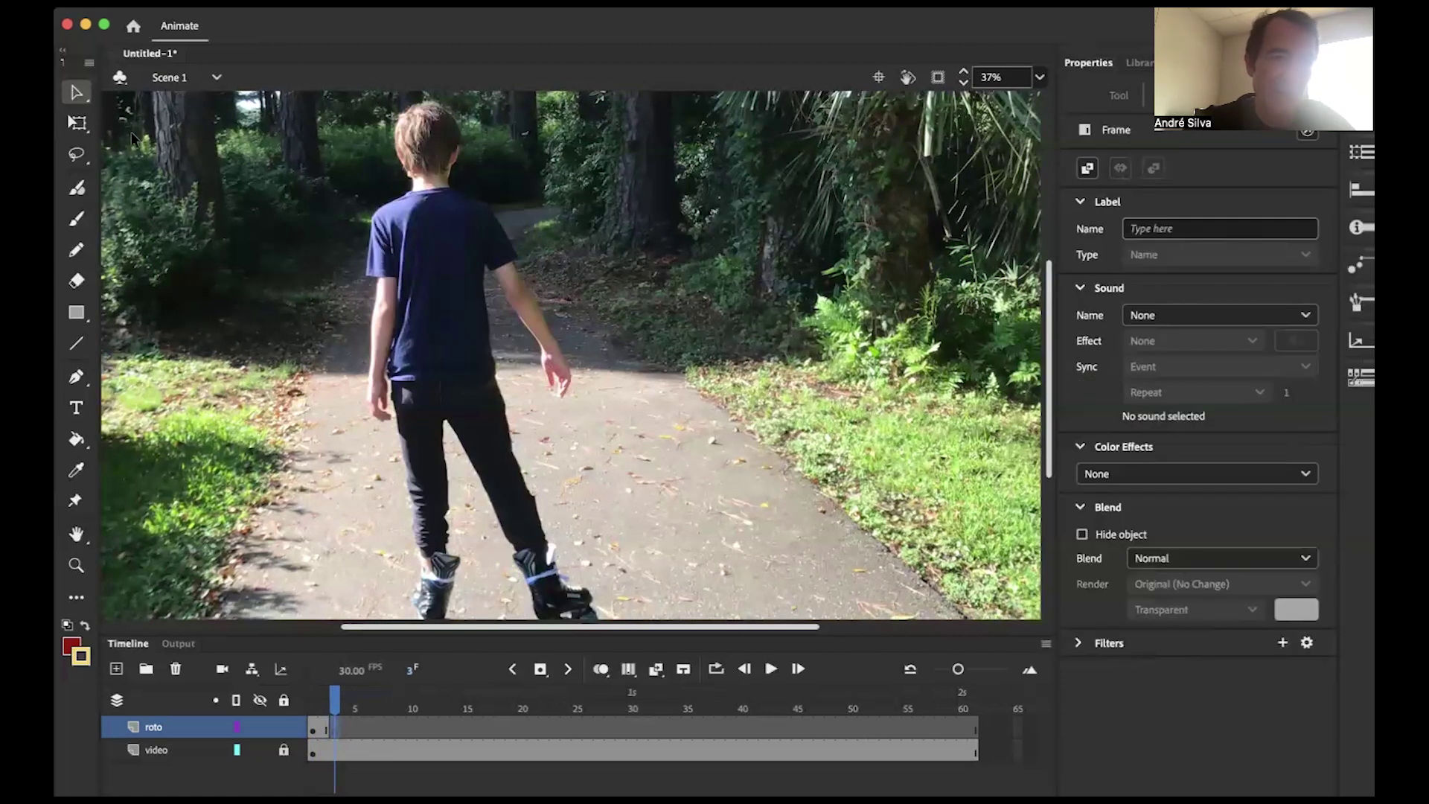
pyautogui.click(76, 250)
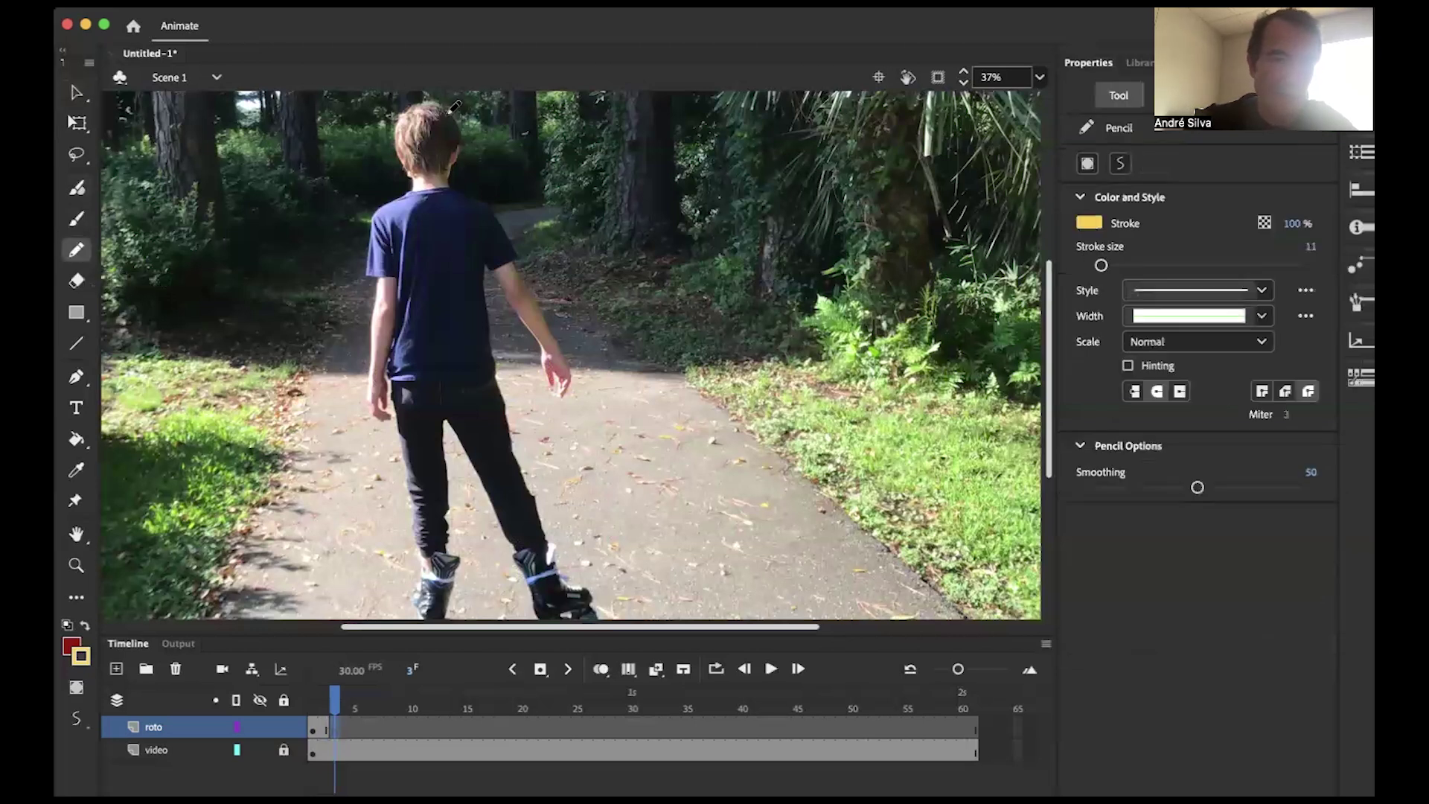
pyautogui.moveTo(442, 102)
pyautogui.mouseDown()
pyautogui.moveTo(396, 132)
pyautogui.moveTo(414, 180)
pyautogui.moveTo(371, 221)
pyautogui.moveTo(369, 363)
pyautogui.moveTo(385, 421)
pyautogui.moveTo(380, 402)
pyautogui.mouseUp()
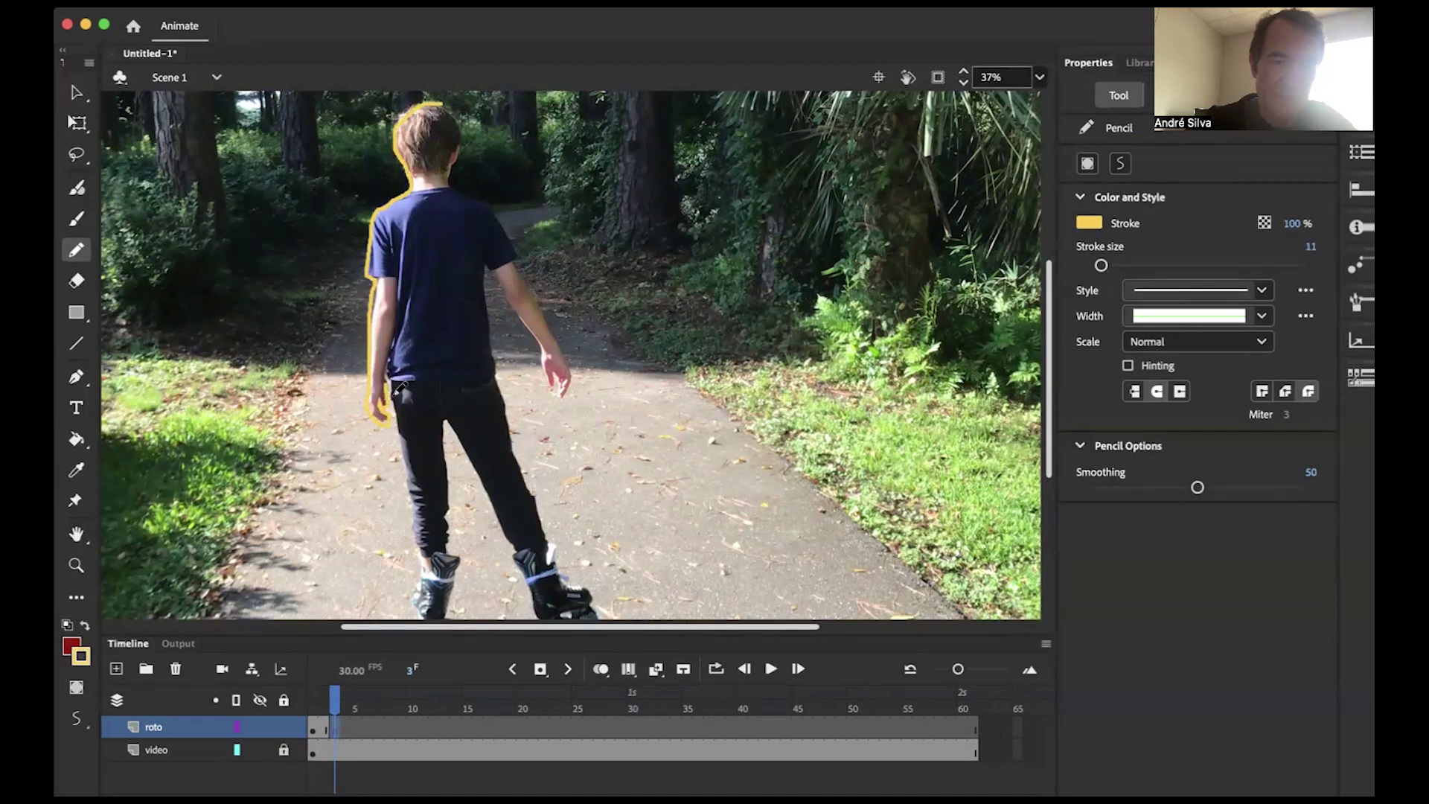
pyautogui.moveTo(401, 396); pyautogui.dragTo(415, 582)
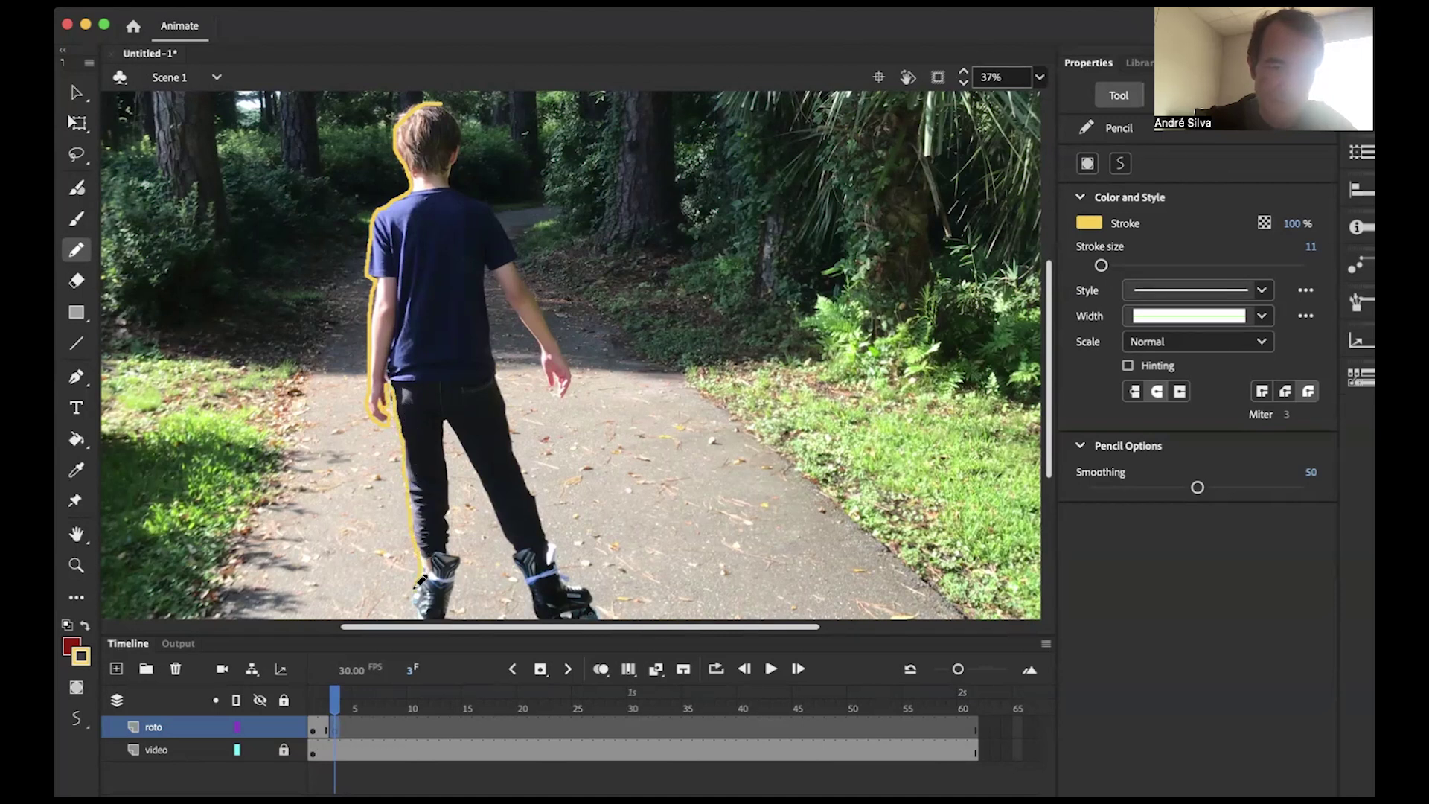
pyautogui.scroll(-3, 412, 588)
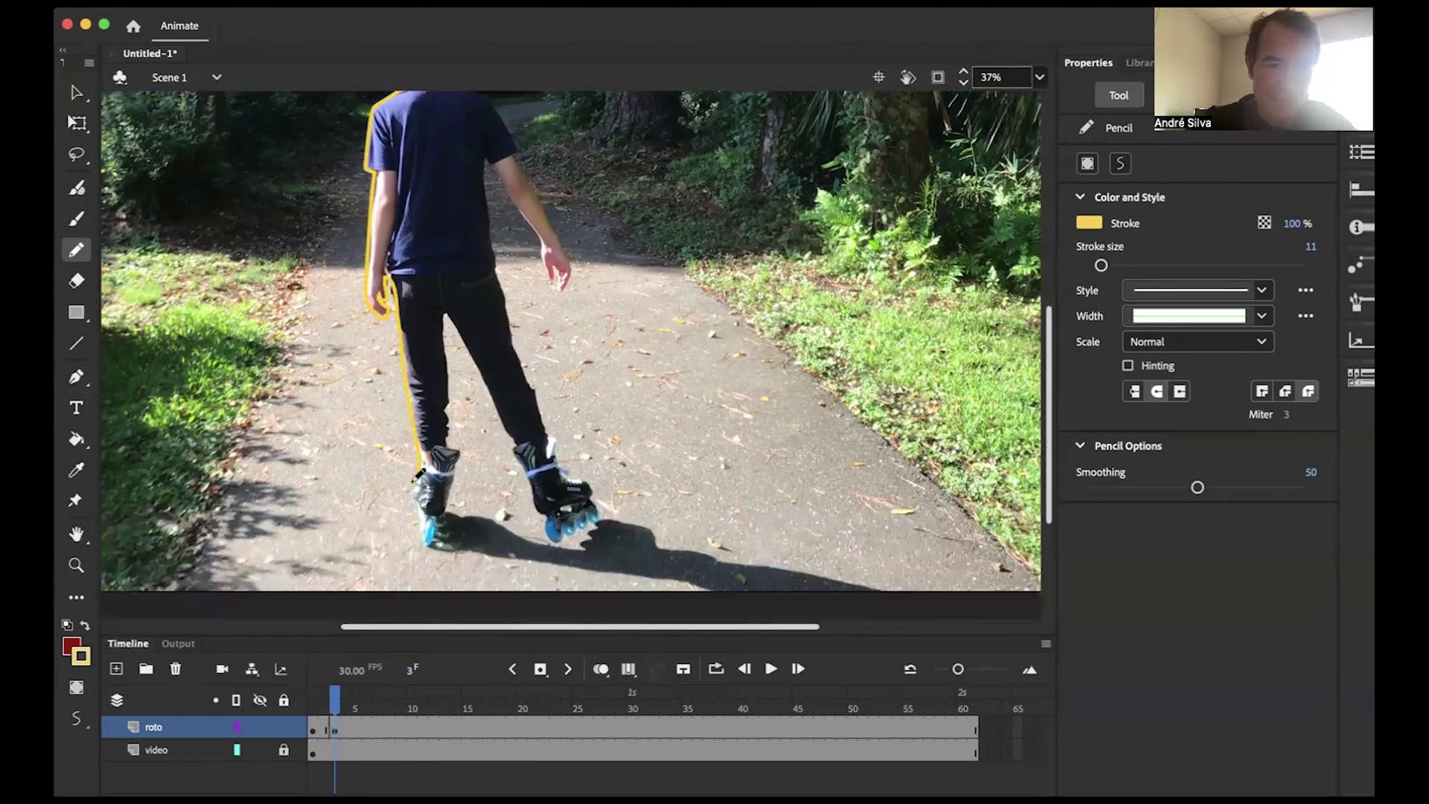
pyautogui.moveTo(413, 491)
pyautogui.mouseDown()
pyautogui.moveTo(436, 543)
pyautogui.moveTo(461, 455)
pyautogui.moveTo(445, 413)
pyautogui.moveTo(450, 313)
pyautogui.moveTo(560, 541)
pyautogui.moveTo(592, 521)
pyautogui.mouseUp()
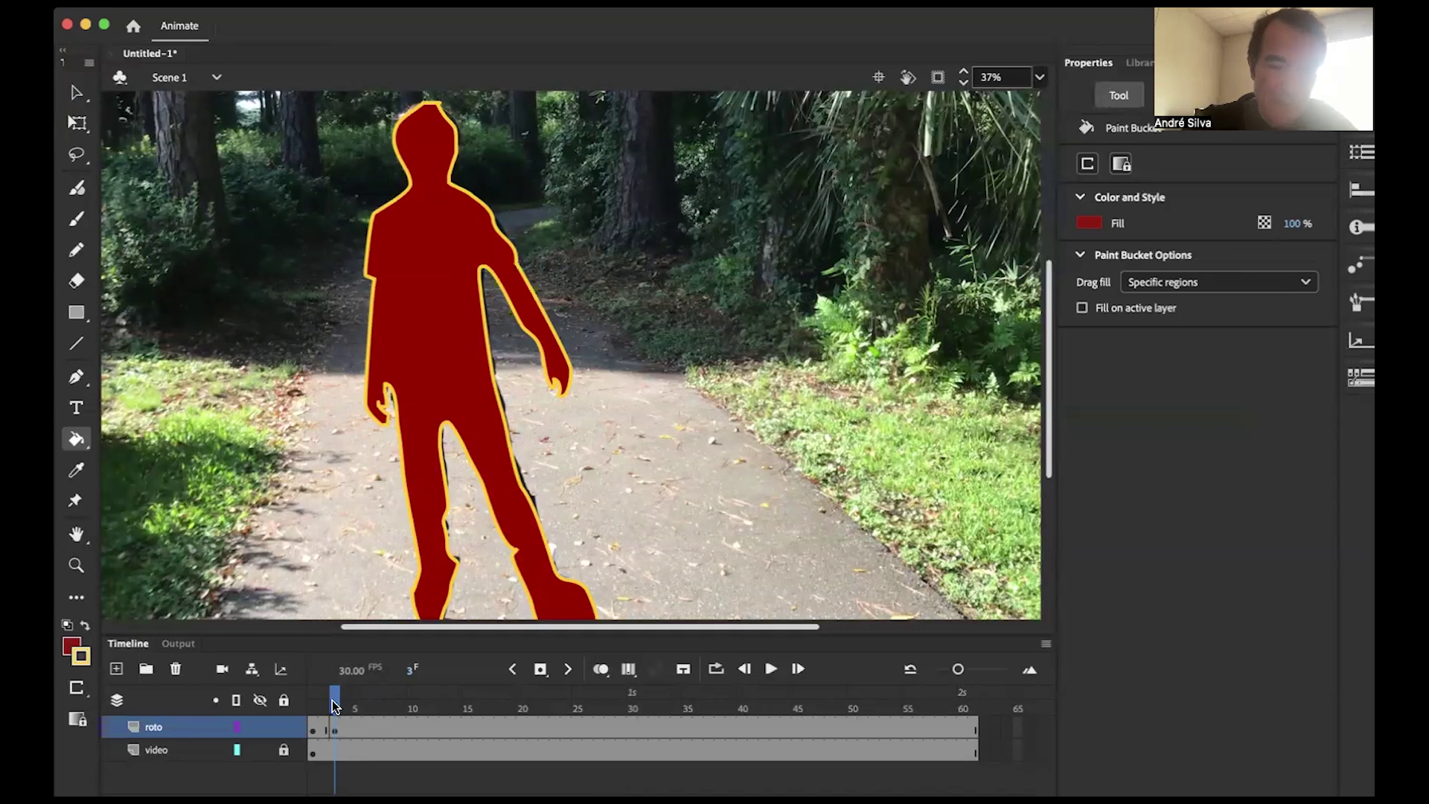
# Step: Return to frame 1, unlock and hide the video layer, and preview the roto silhouettes without the footage
pyautogui.press(',')
pyautogui.moveTo(324, 700)
pyautogui.mouseDown()
pyautogui.moveTo(348, 698)
pyautogui.moveTo(313, 700)
pyautogui.mouseUp()
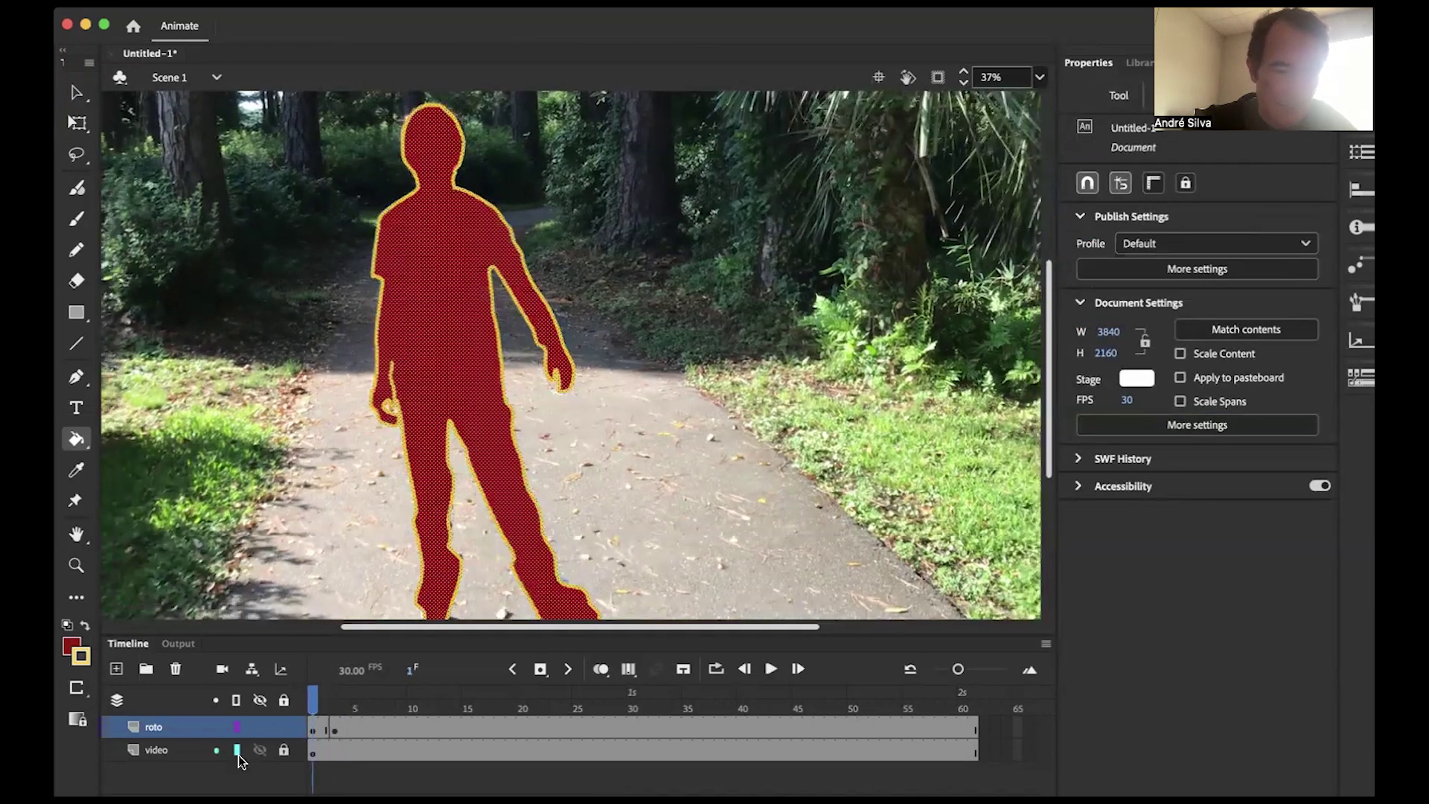
pyautogui.click(285, 750)
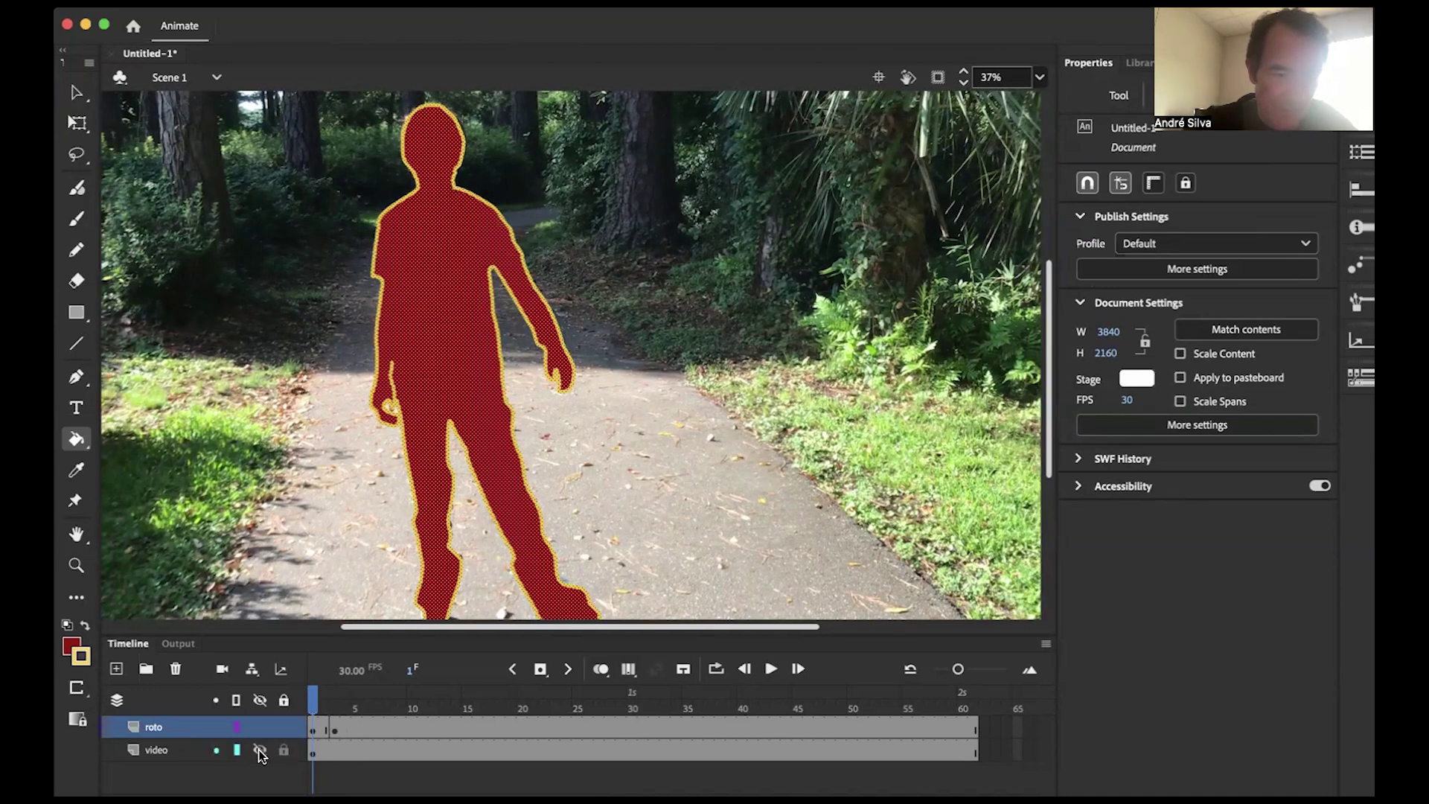
pyautogui.click(258, 750)
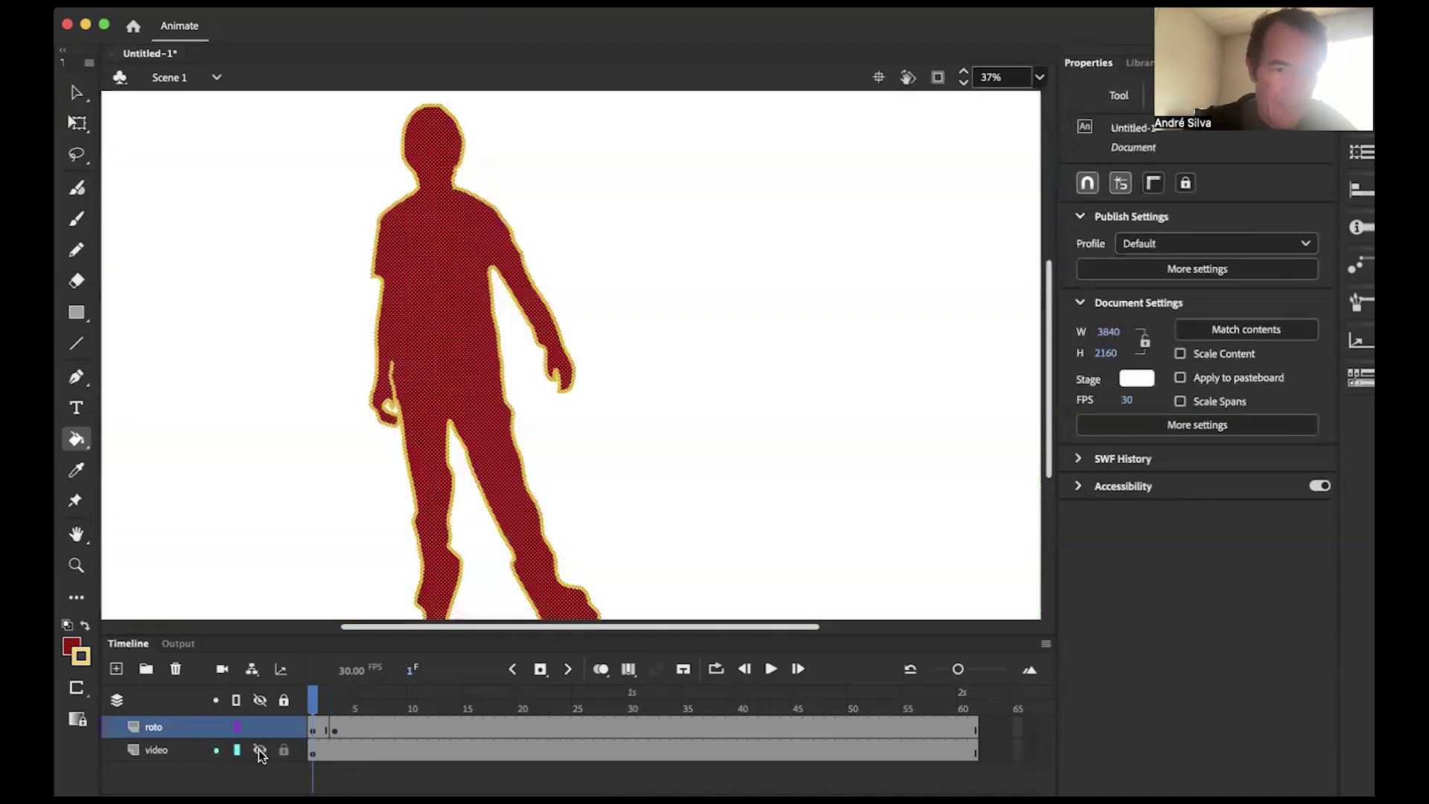
pyautogui.click(77, 96)
pyautogui.click(171, 309)
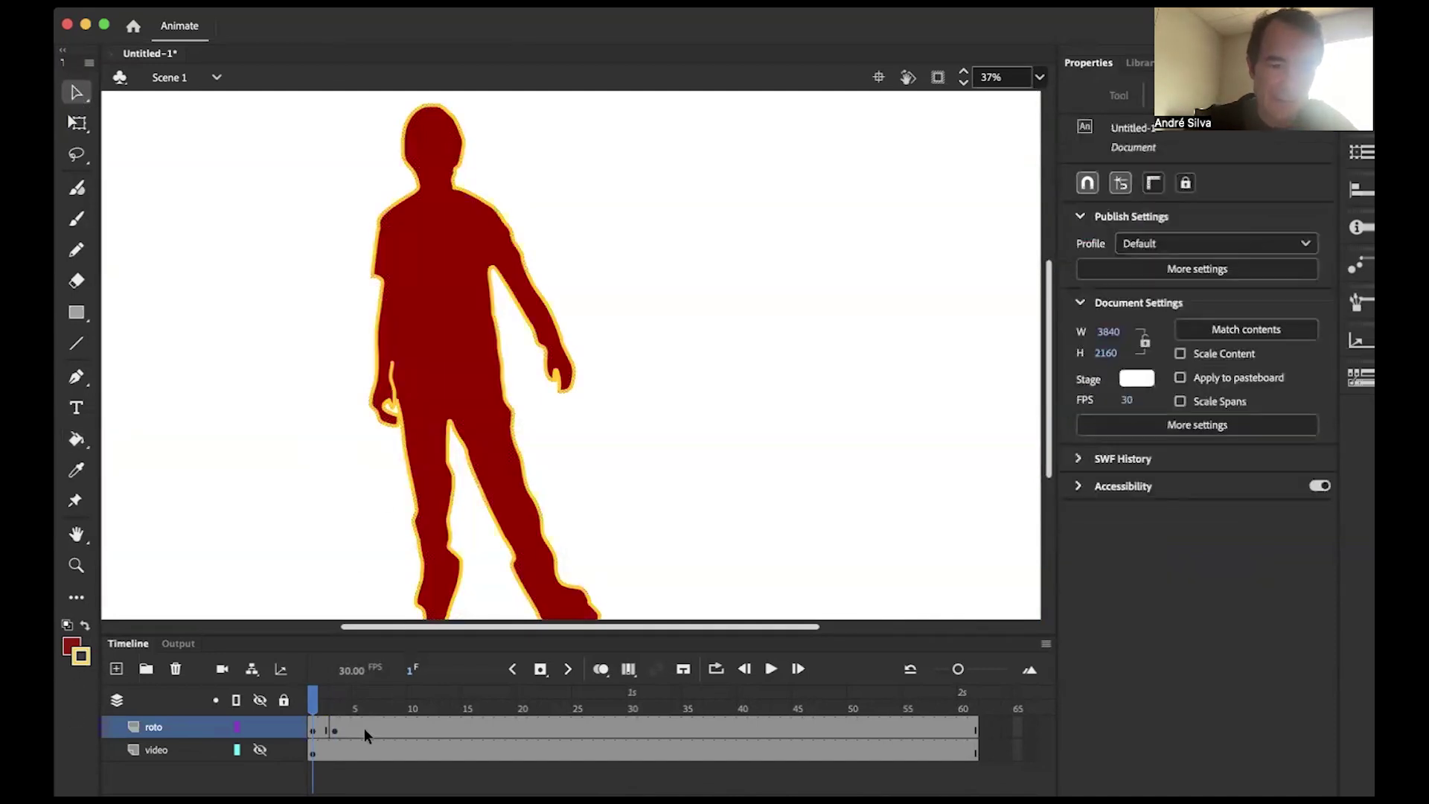
pyautogui.moveTo(312, 700)
pyautogui.mouseDown()
pyautogui.moveTo(356, 697)
pyautogui.moveTo(313, 699)
pyautogui.moveTo(336, 717)
pyautogui.moveTo(295, 721)
pyautogui.mouseUp()
pyautogui.click(319, 730)
# Step: Insert a blank keyframe at frame 5 of the roto layer
pyautogui.click(358, 704)
pyautogui.moveTo(357, 704)
pyautogui.mouseDown()
pyautogui.moveTo(337, 705)
pyautogui.moveTo(356, 704)
pyautogui.mouseUp()
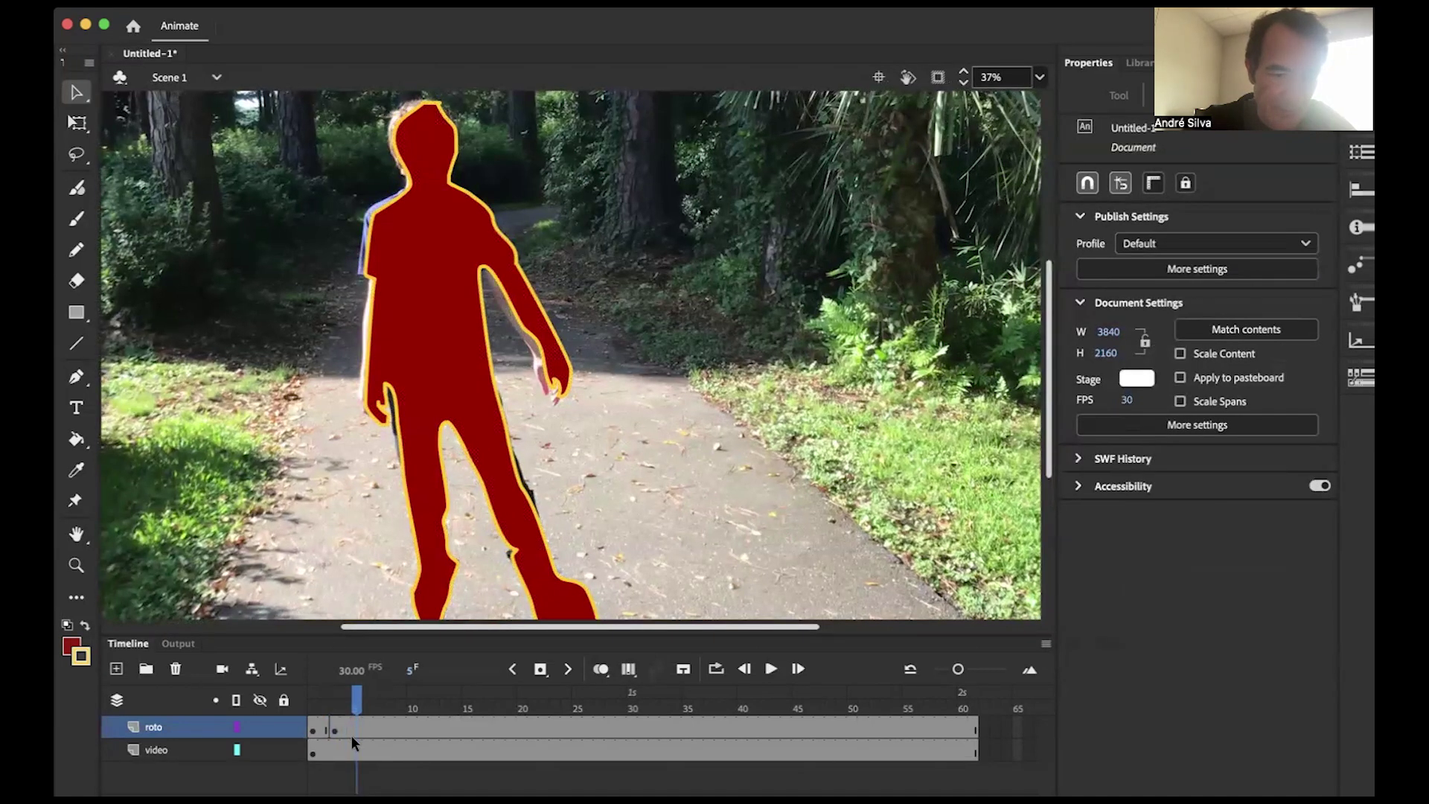
pyautogui.click(355, 730)
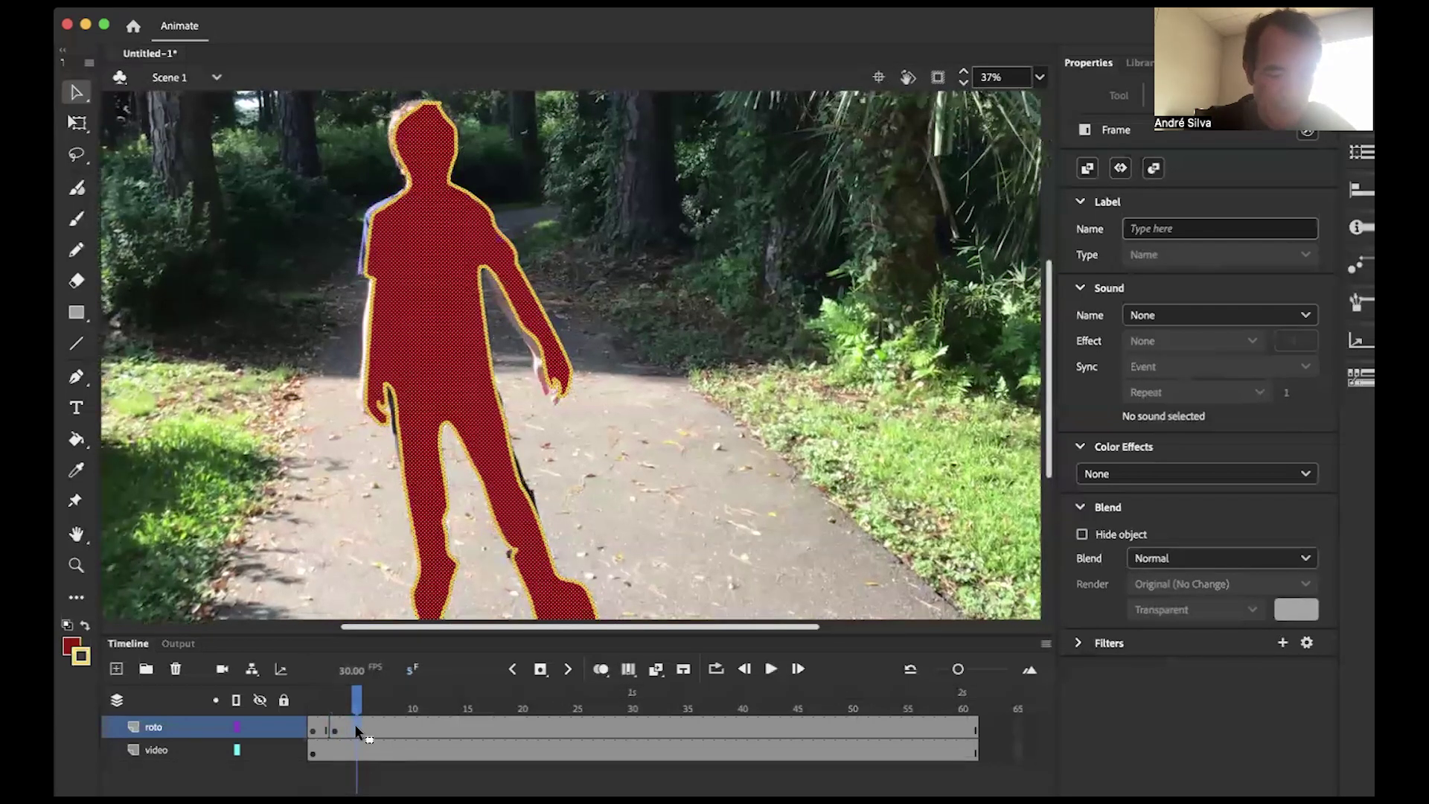
pyautogui.rightClick(355, 725)
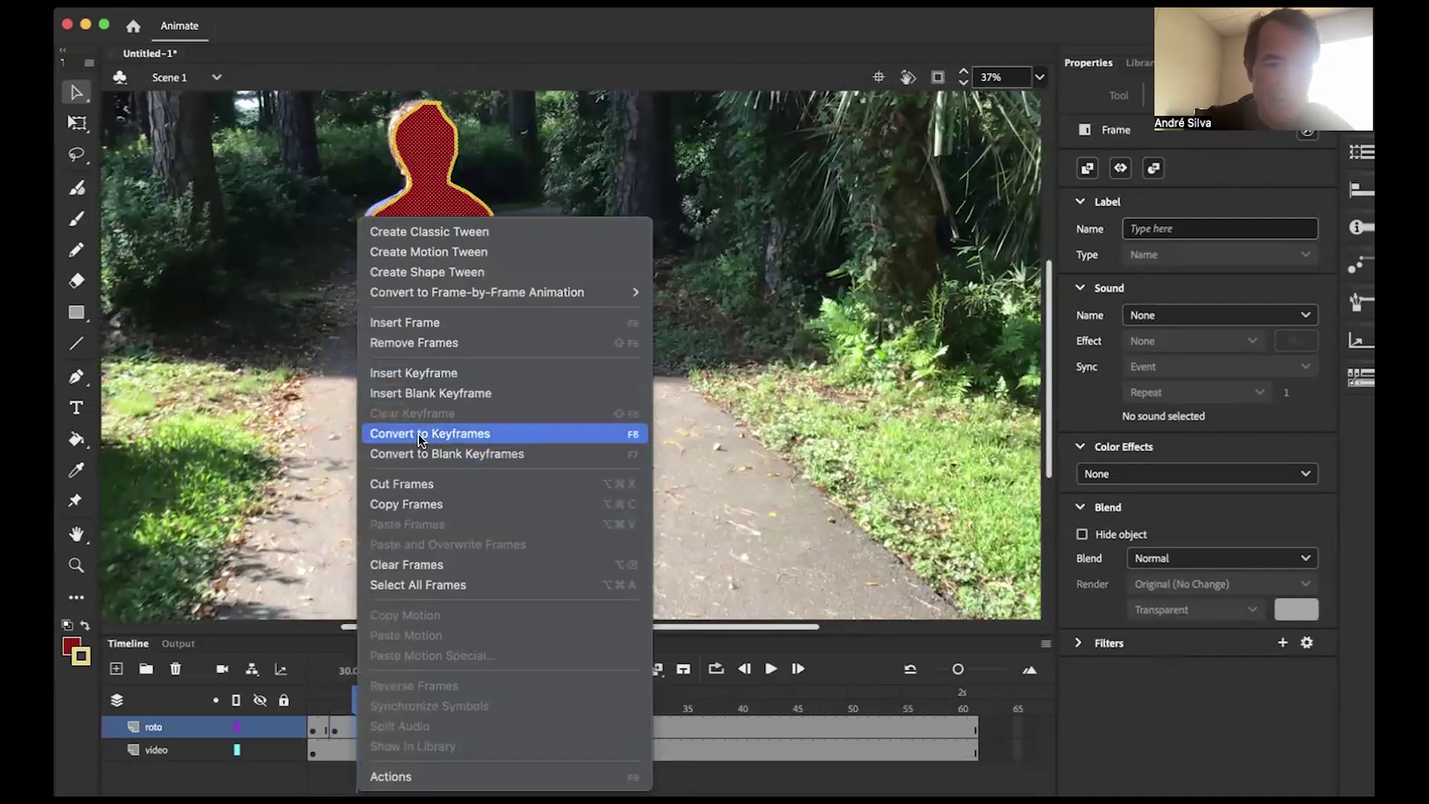
pyautogui.click(432, 393)
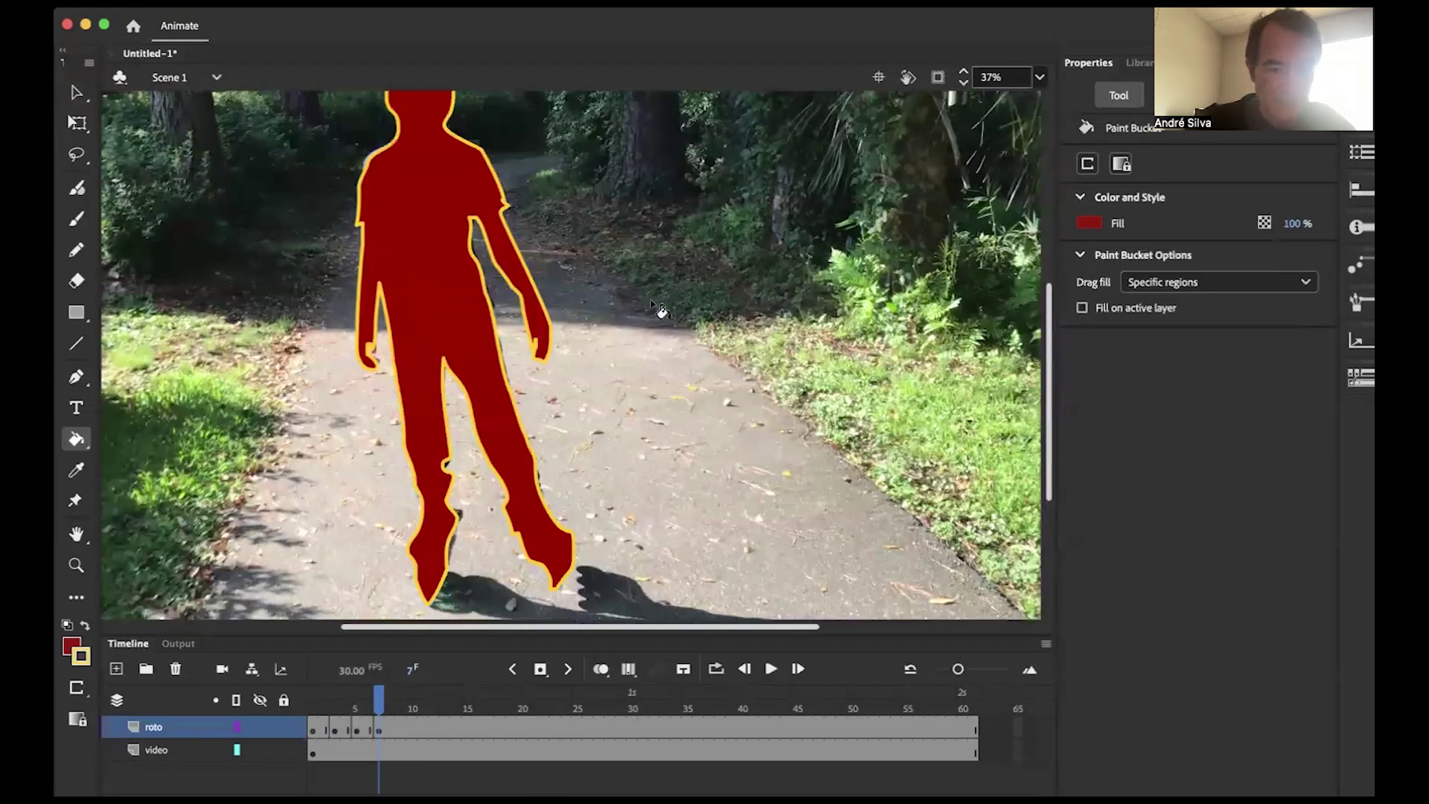
# Step: Scrub back through the traced frames to frame 1, and insert a blank keyframe at frame 9 of the roto layer
pyautogui.moveTo(380, 698); pyautogui.dragTo(311, 704)
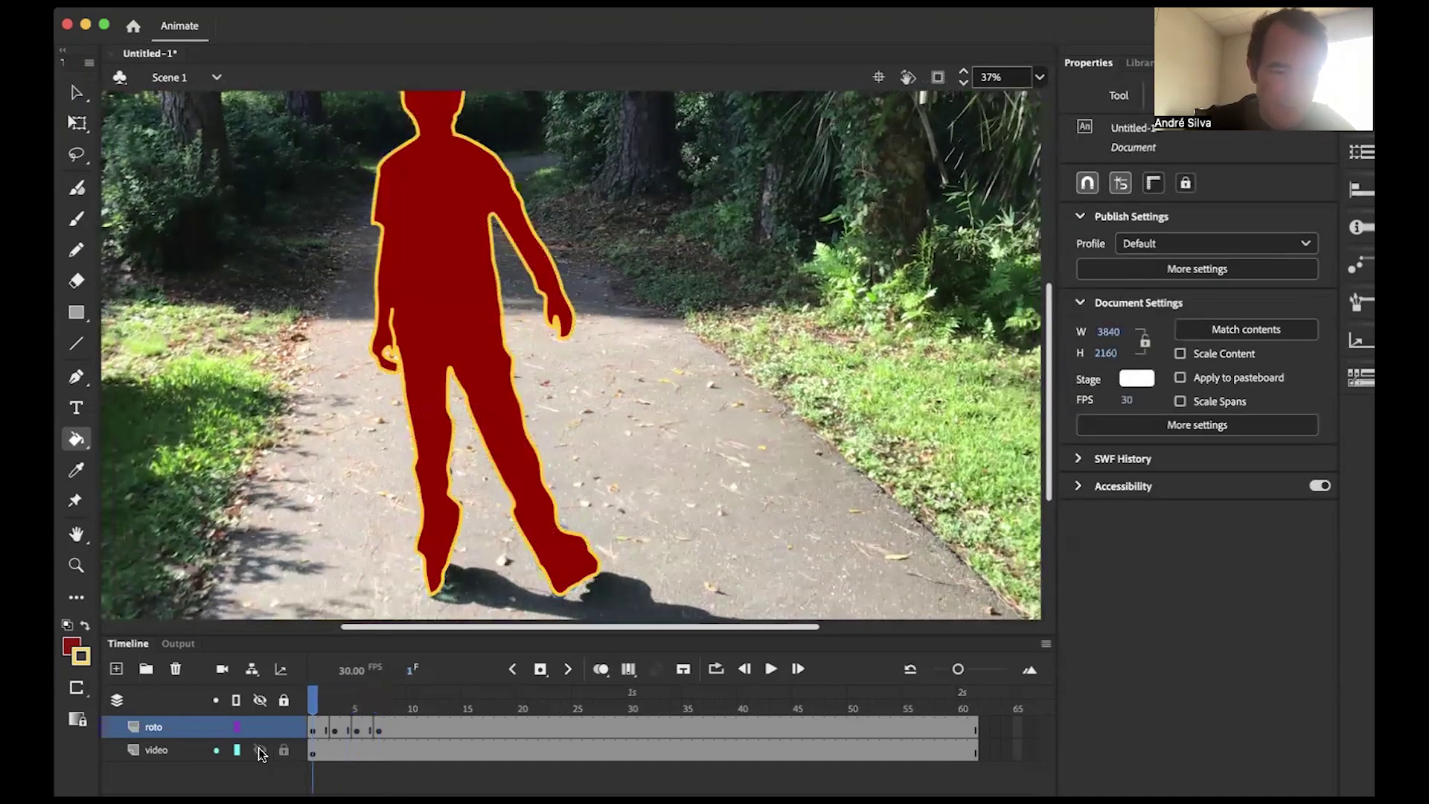
pyautogui.click(399, 727)
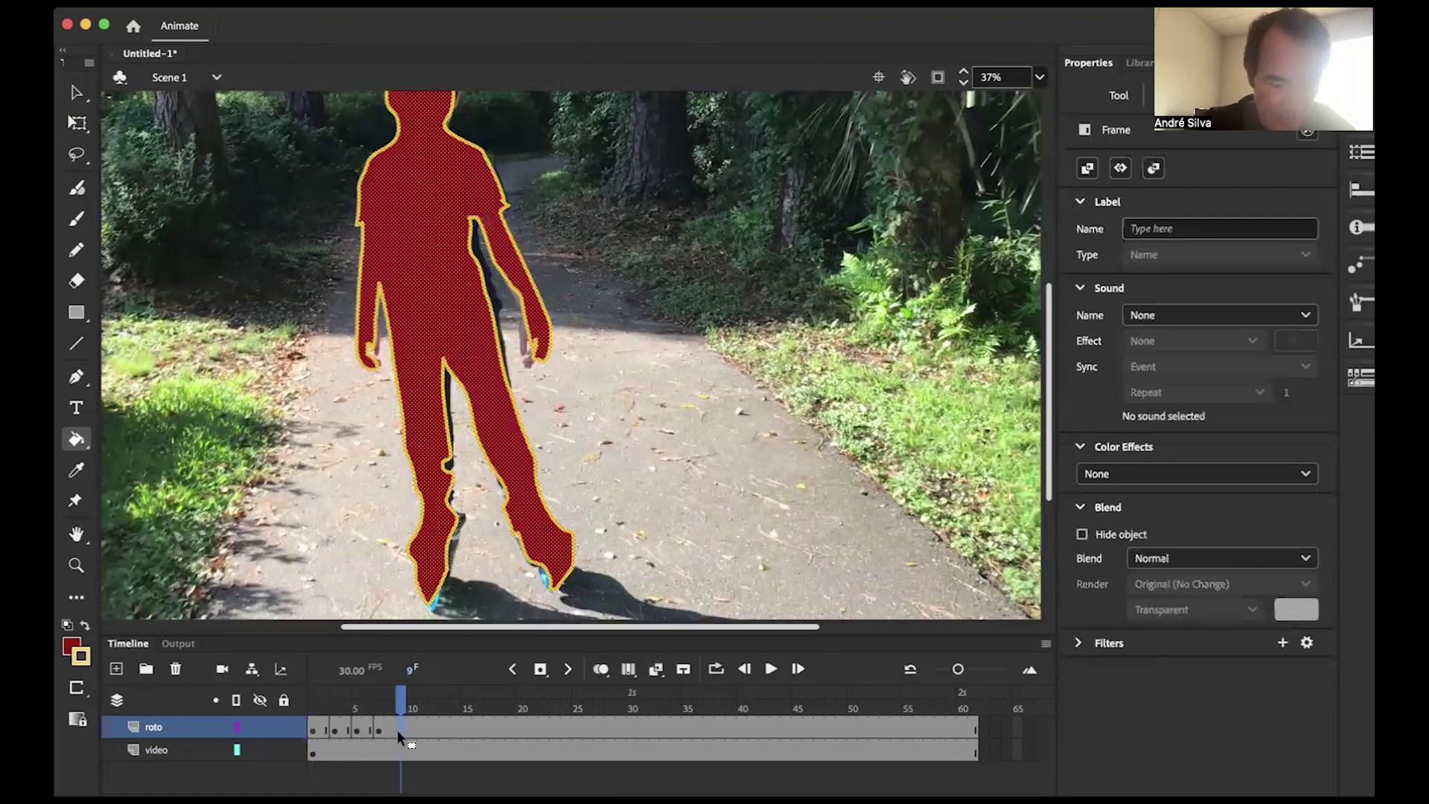
pyautogui.rightClick(399, 729)
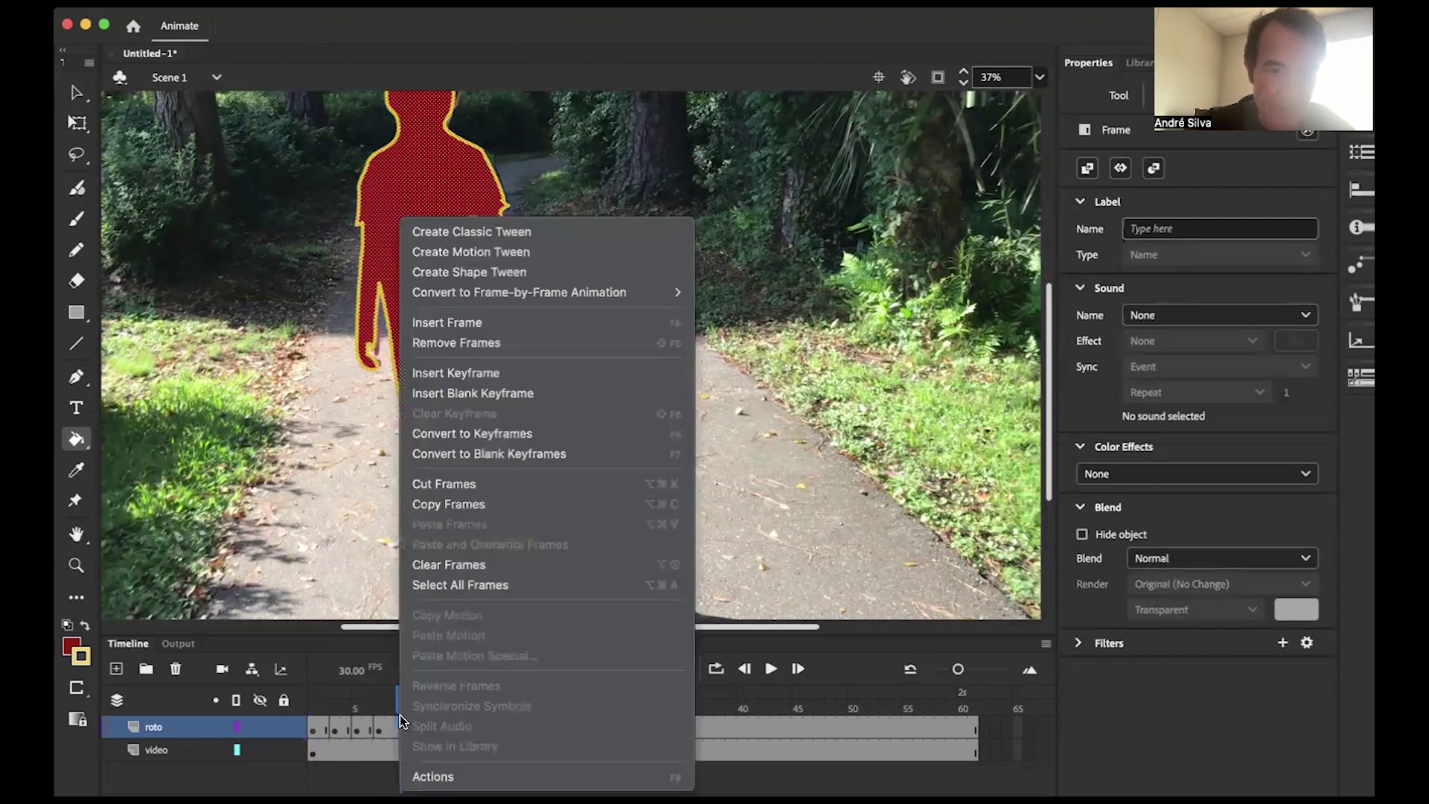
pyautogui.click(440, 393)
pyautogui.click(214, 774)
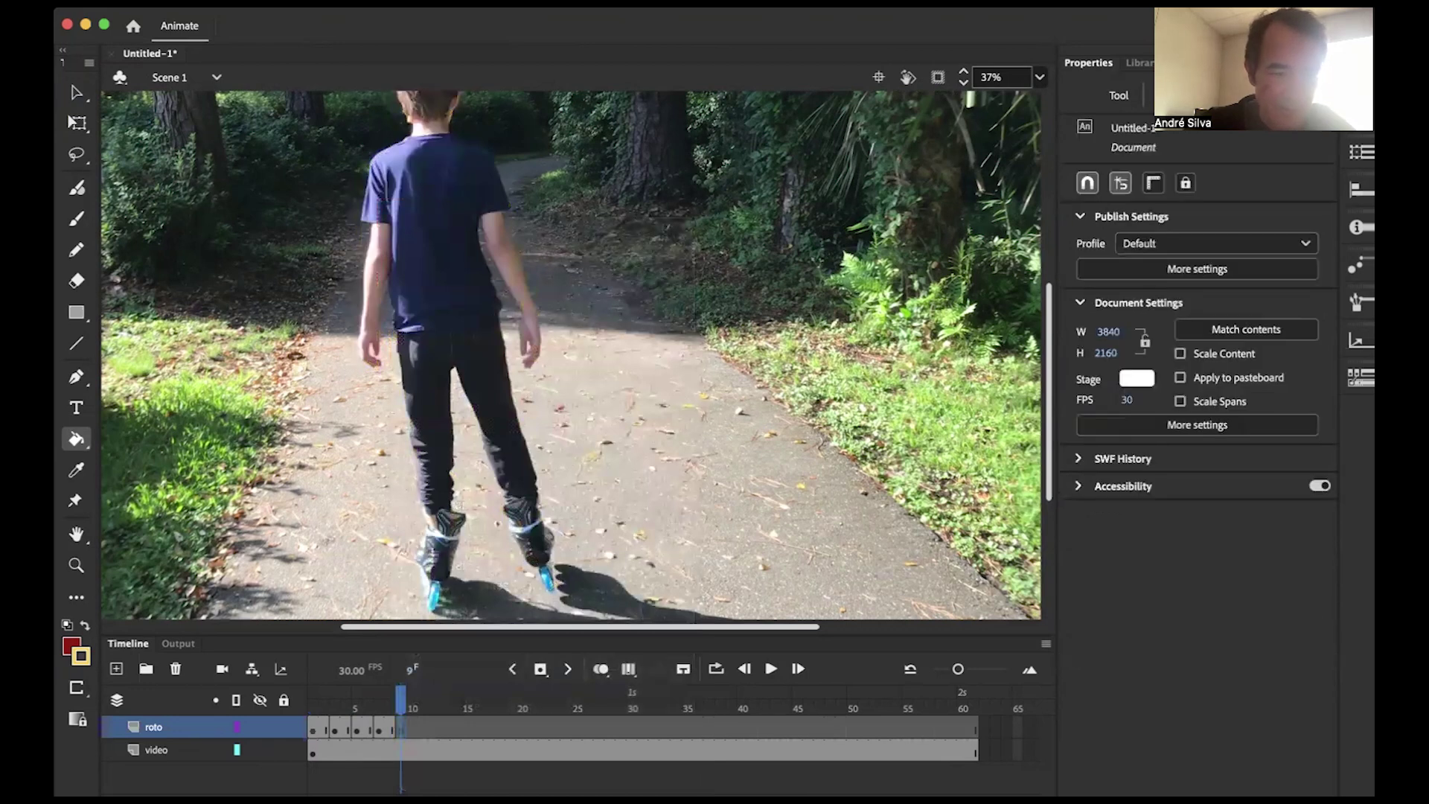
# Step: Hide the video layer and return to frame 1 to show only the roto silhouette
pyautogui.click(171, 755)
pyautogui.click(260, 749)
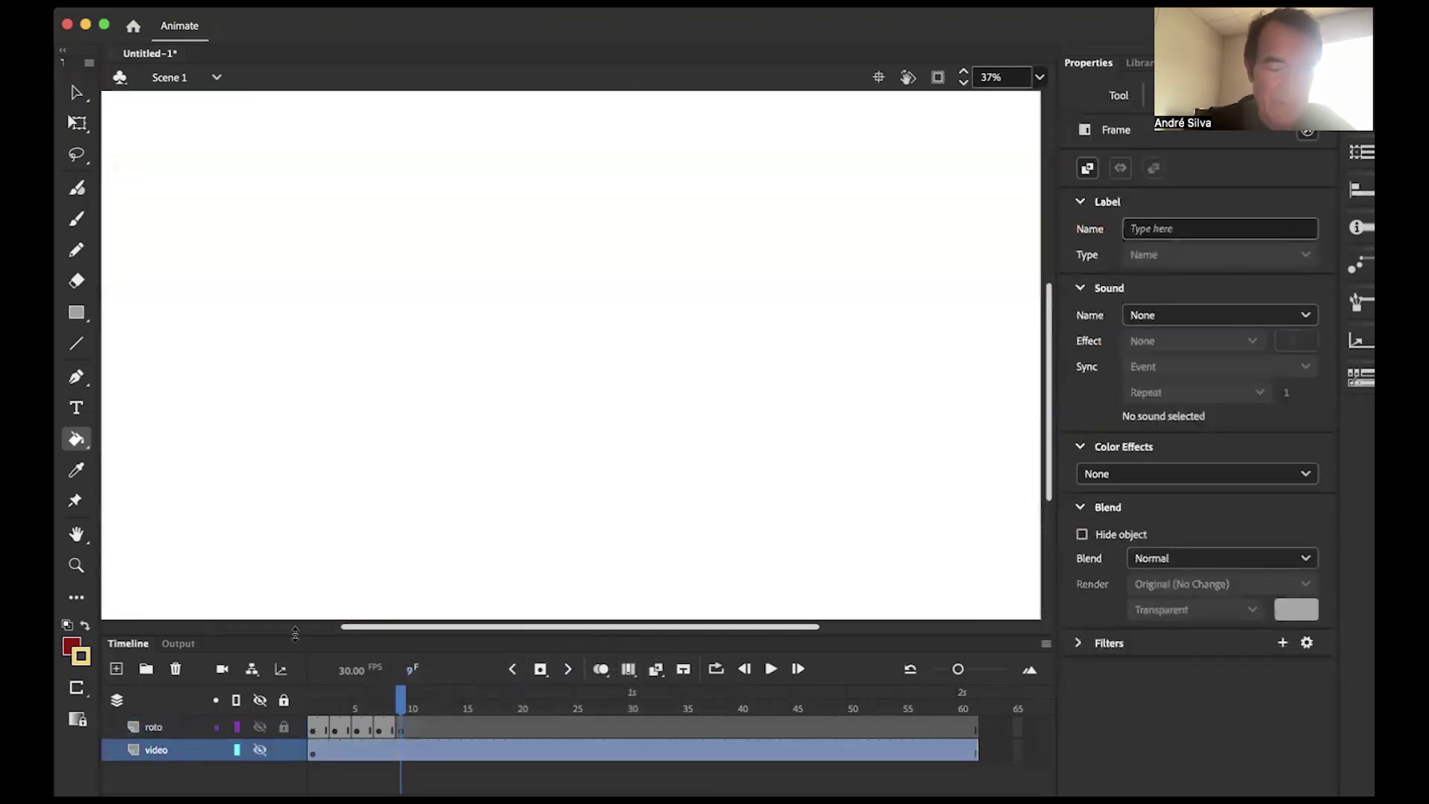
pyautogui.moveTo(395, 695); pyautogui.dragTo(312, 695)
pyautogui.scroll(3, 261, 401)
pyautogui.scroll(-5, 261, 401)
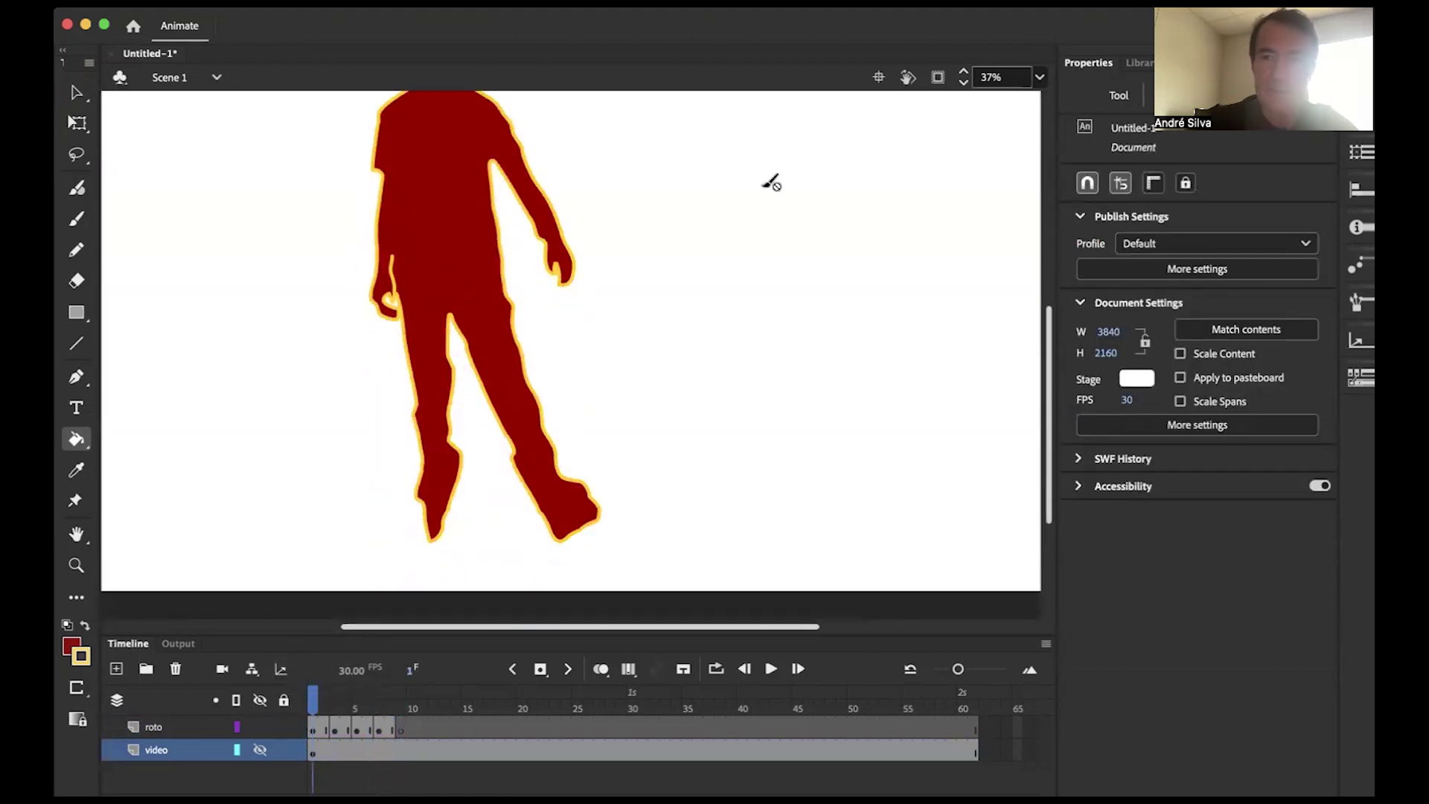
# Step: Set the stage zoom to 25% and preview the silhouette animation from frame 1 to frame 7
pyautogui.click(1039, 76)
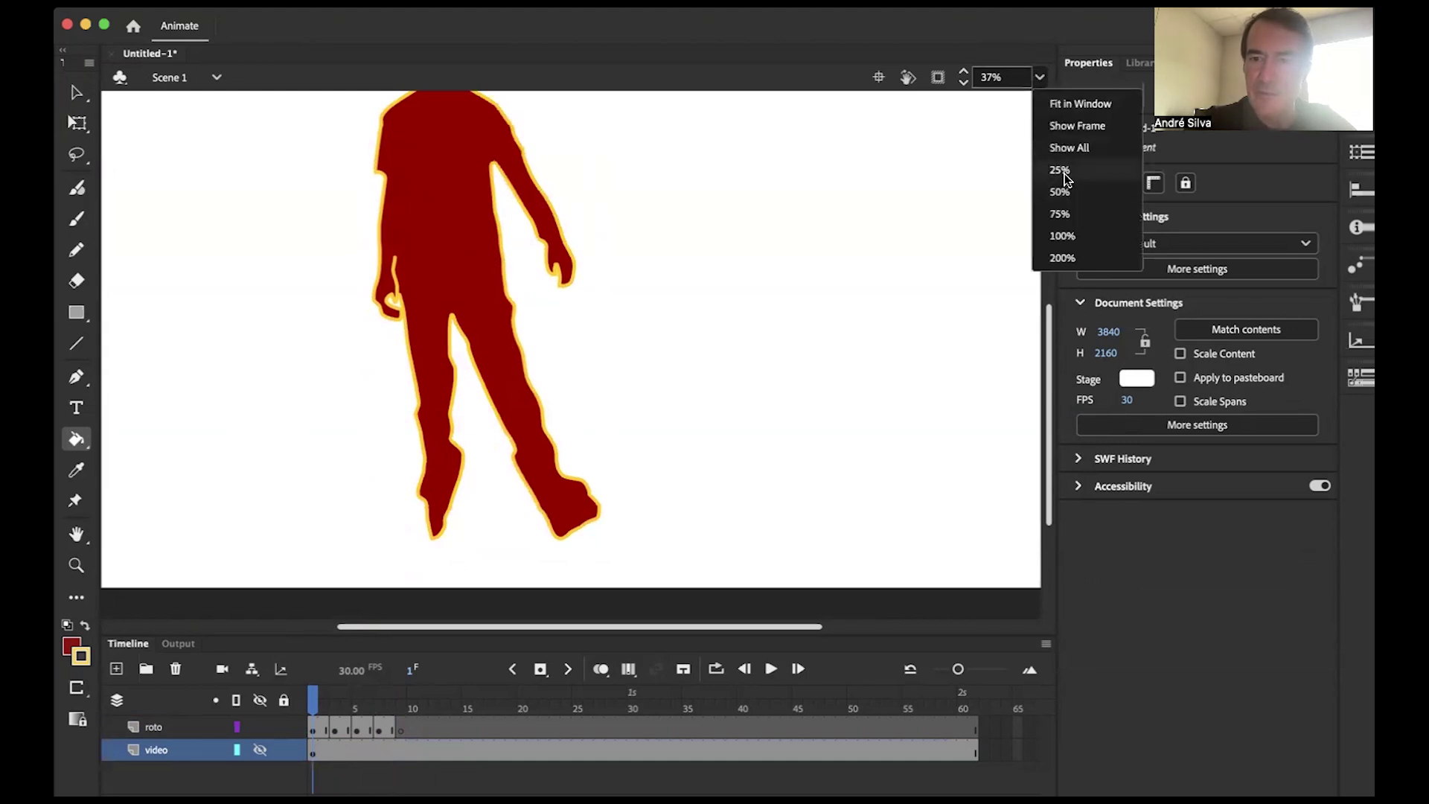
pyautogui.click(1061, 172)
pyautogui.moveTo(325, 696)
pyautogui.mouseDown()
pyautogui.moveTo(372, 700)
pyautogui.moveTo(328, 700)
pyautogui.mouseUp()
pyautogui.click(377, 704)
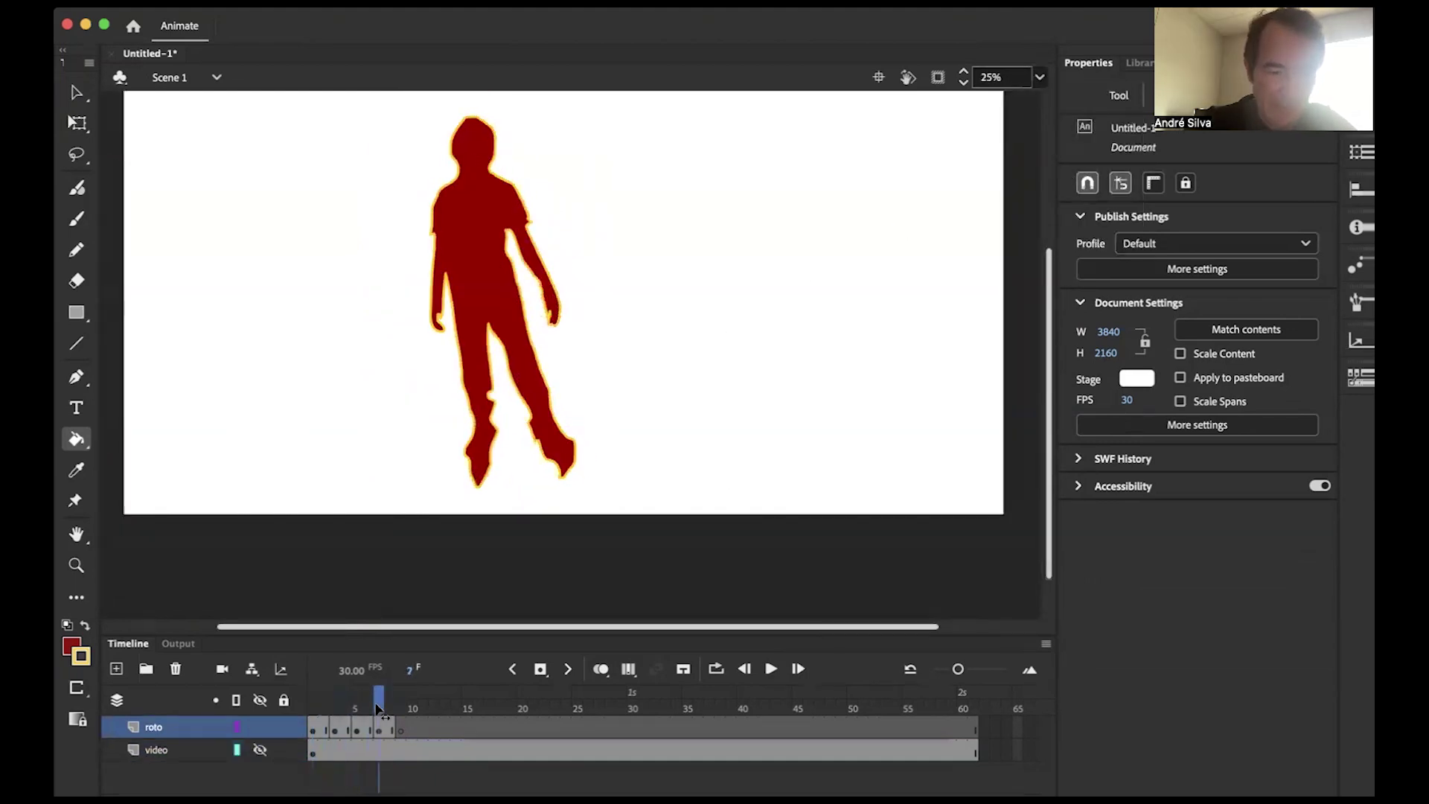
# Step: Return the playhead to frame 1 and delete the video layer, keeping only the roto layer
pyautogui.click(292, 740)
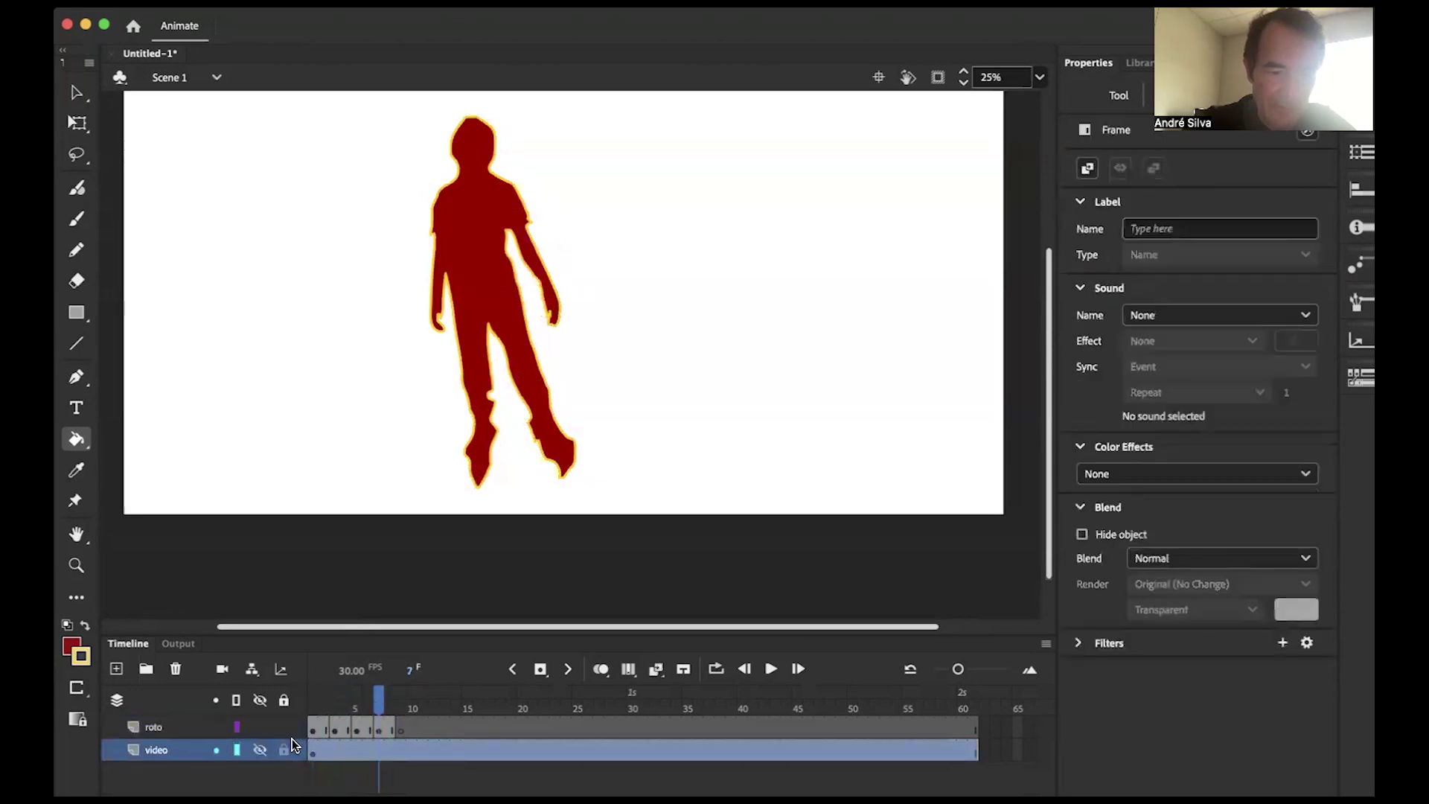
pyautogui.moveTo(379, 702); pyautogui.dragTo(312, 671)
pyautogui.click(349, 690)
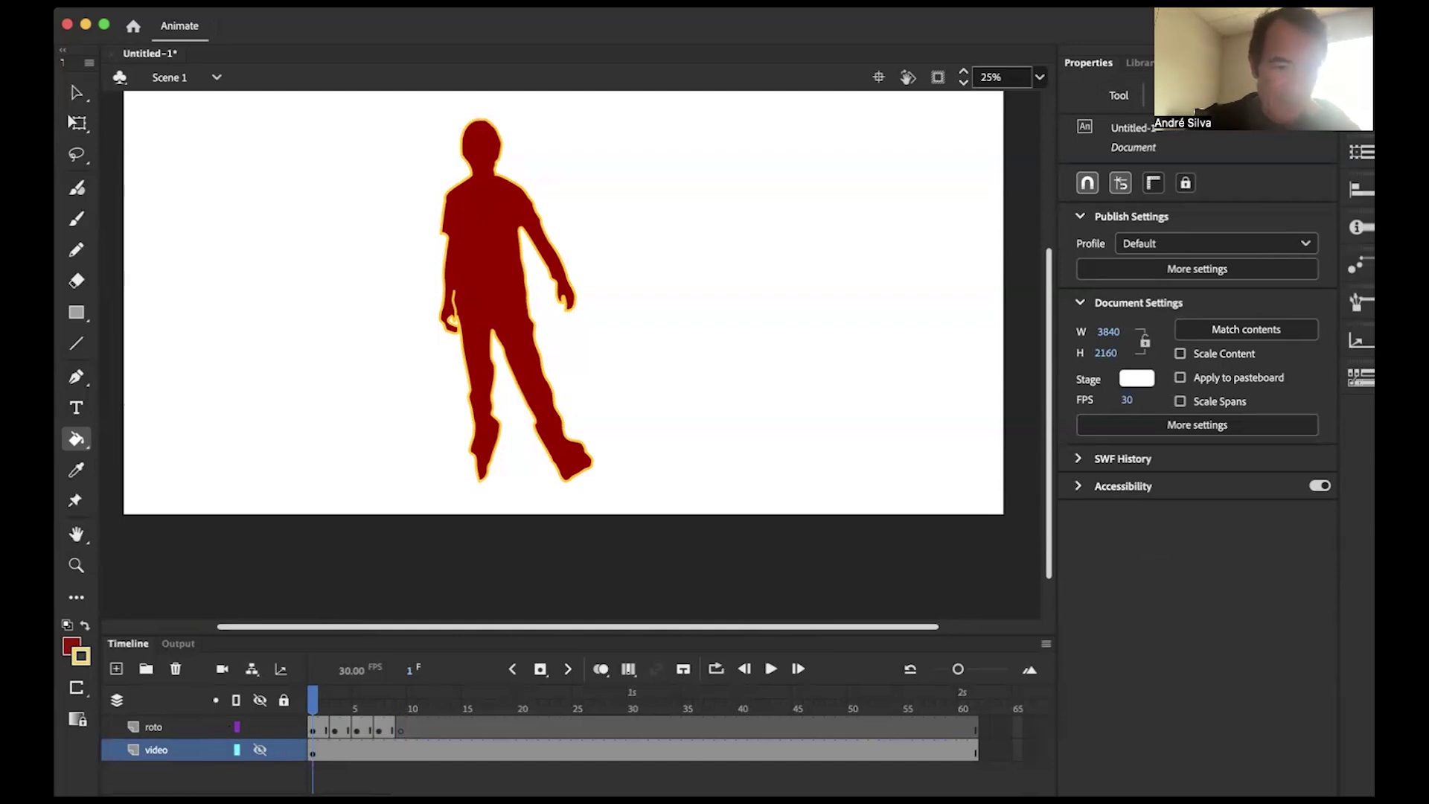
pyautogui.click(162, 749)
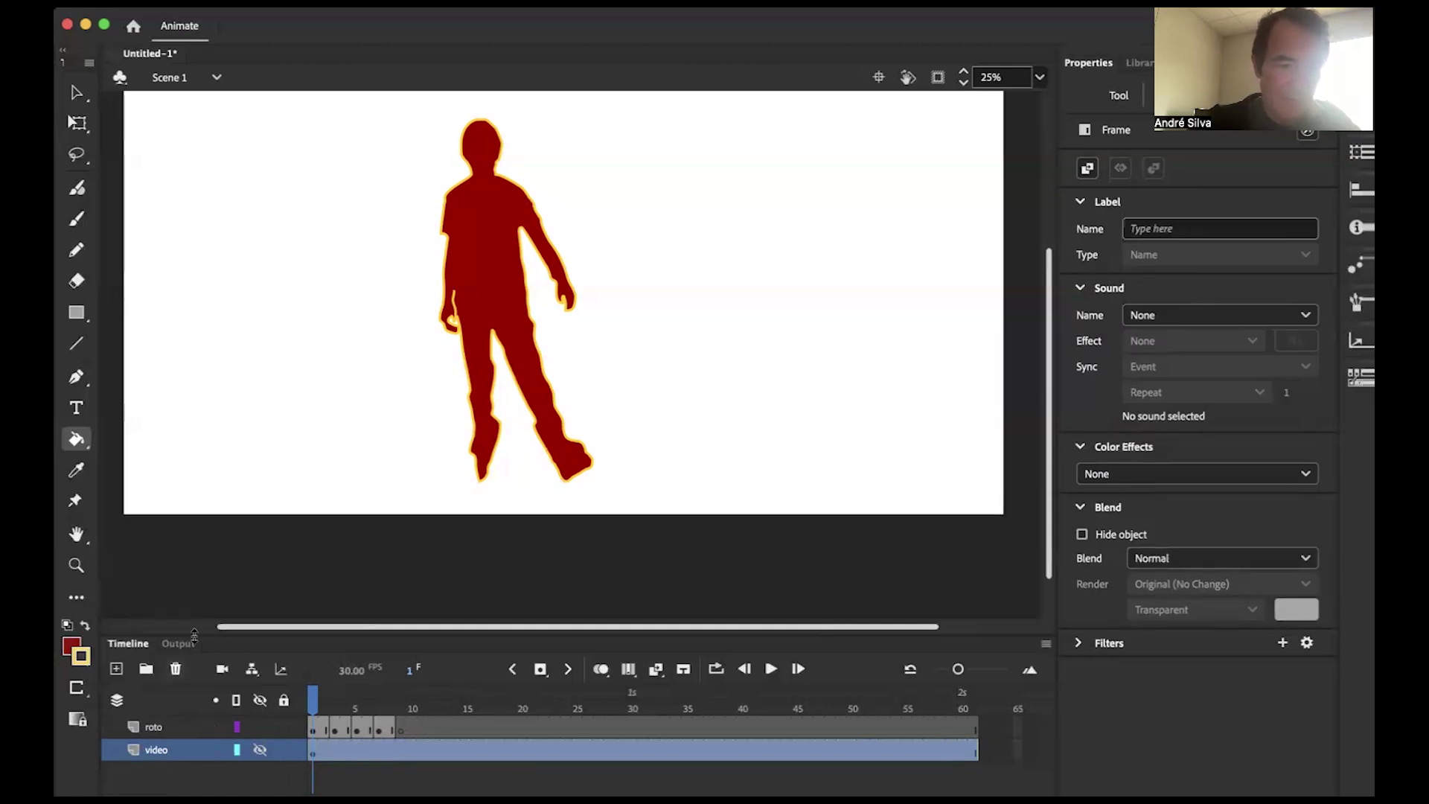
pyautogui.click(175, 668)
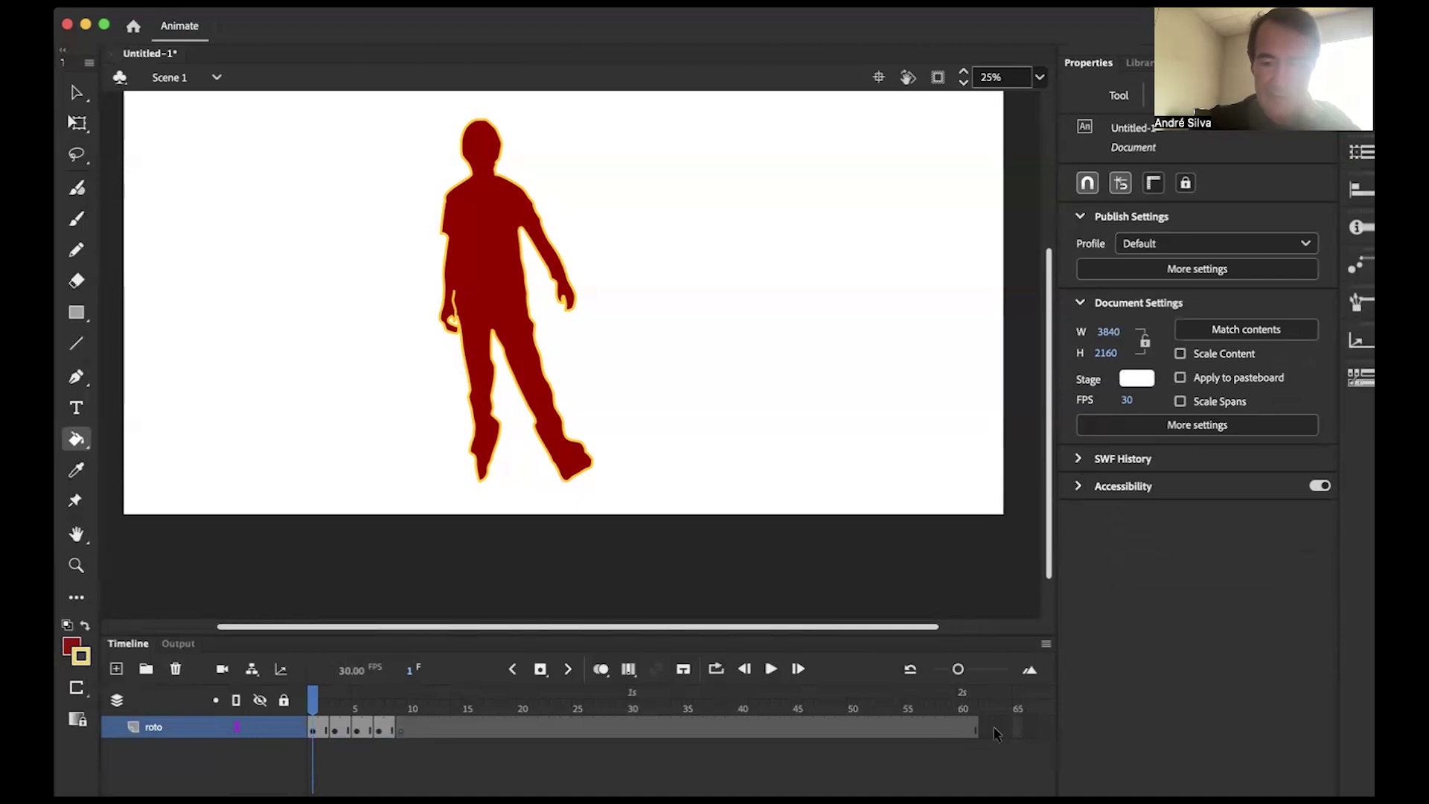
# Step: Remove all frames from frame 9 onward on the roto layer
pyautogui.moveTo(994, 728); pyautogui.dragTo(400, 732)
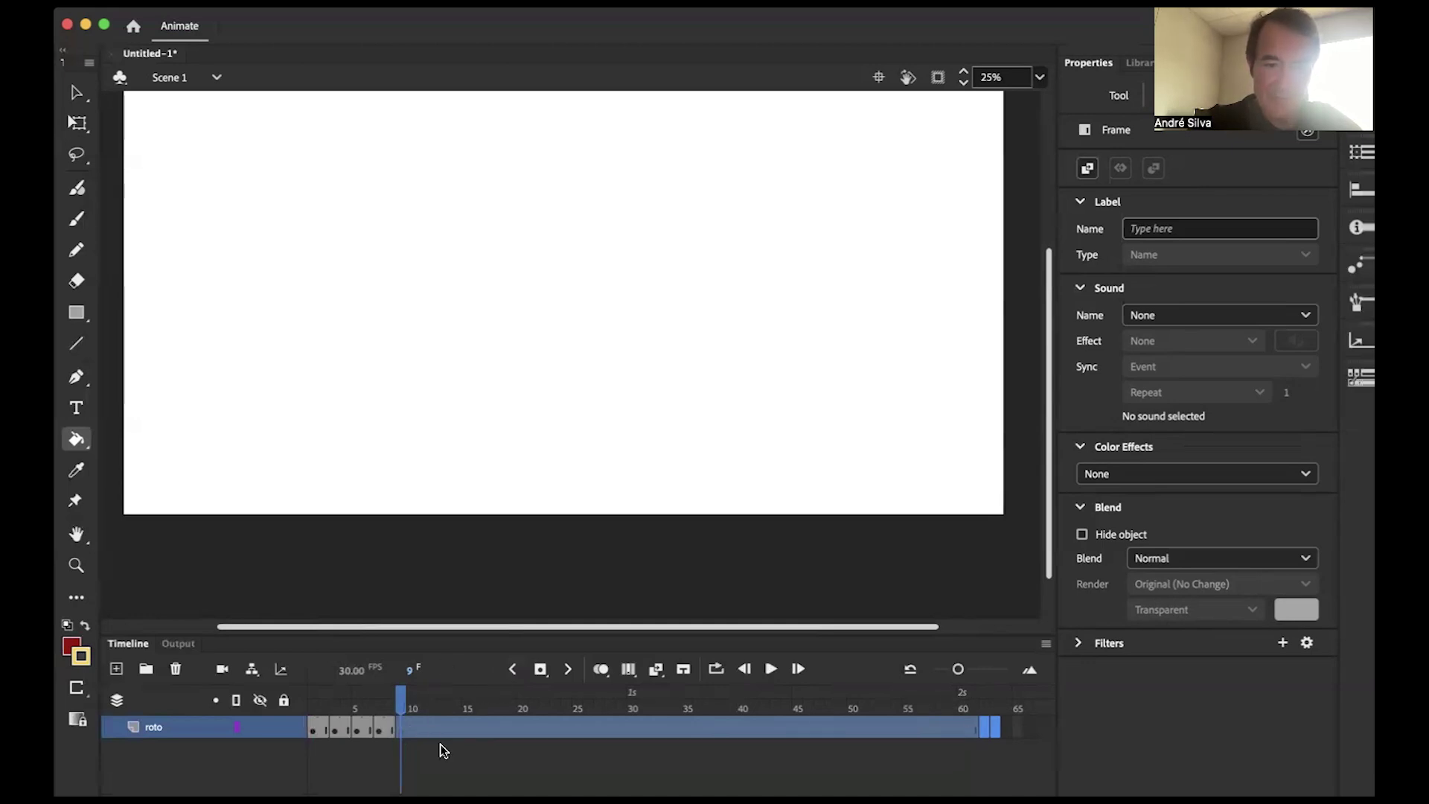
pyautogui.rightClick(400, 733)
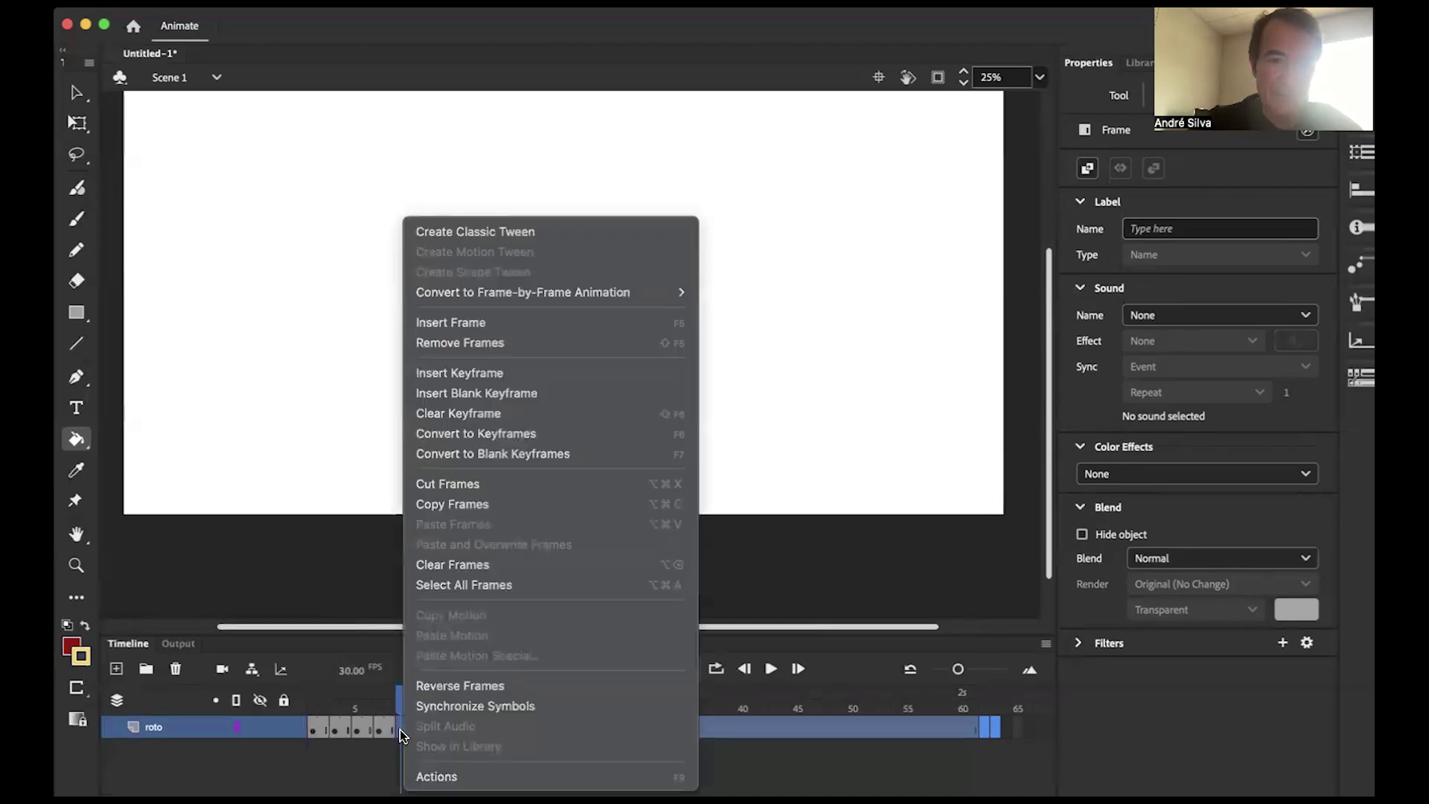
pyautogui.click(474, 344)
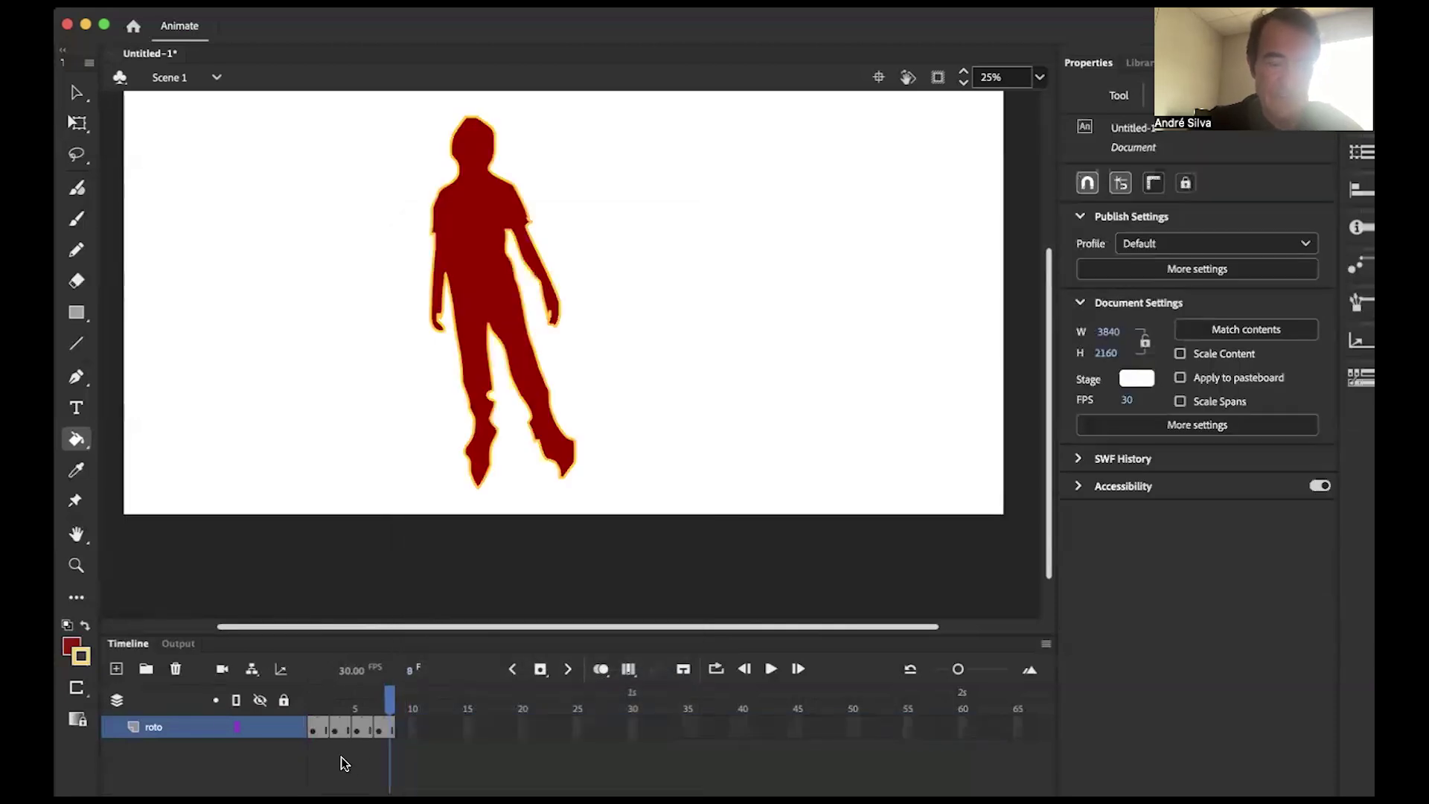
# Step: Test the scene to preview the looping silhouette animation, and close the preview window
pyautogui.click(453, 1)
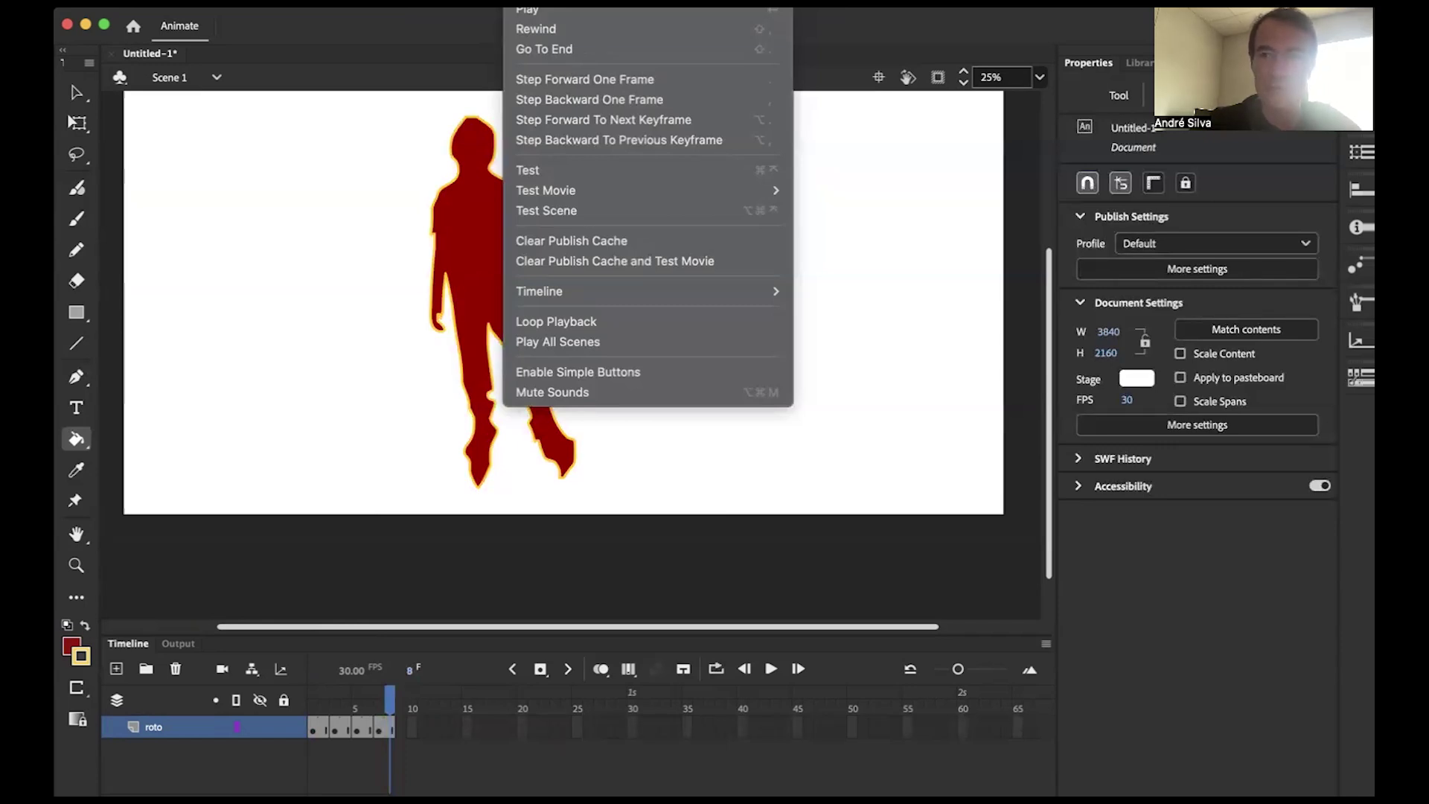
pyautogui.click(561, 212)
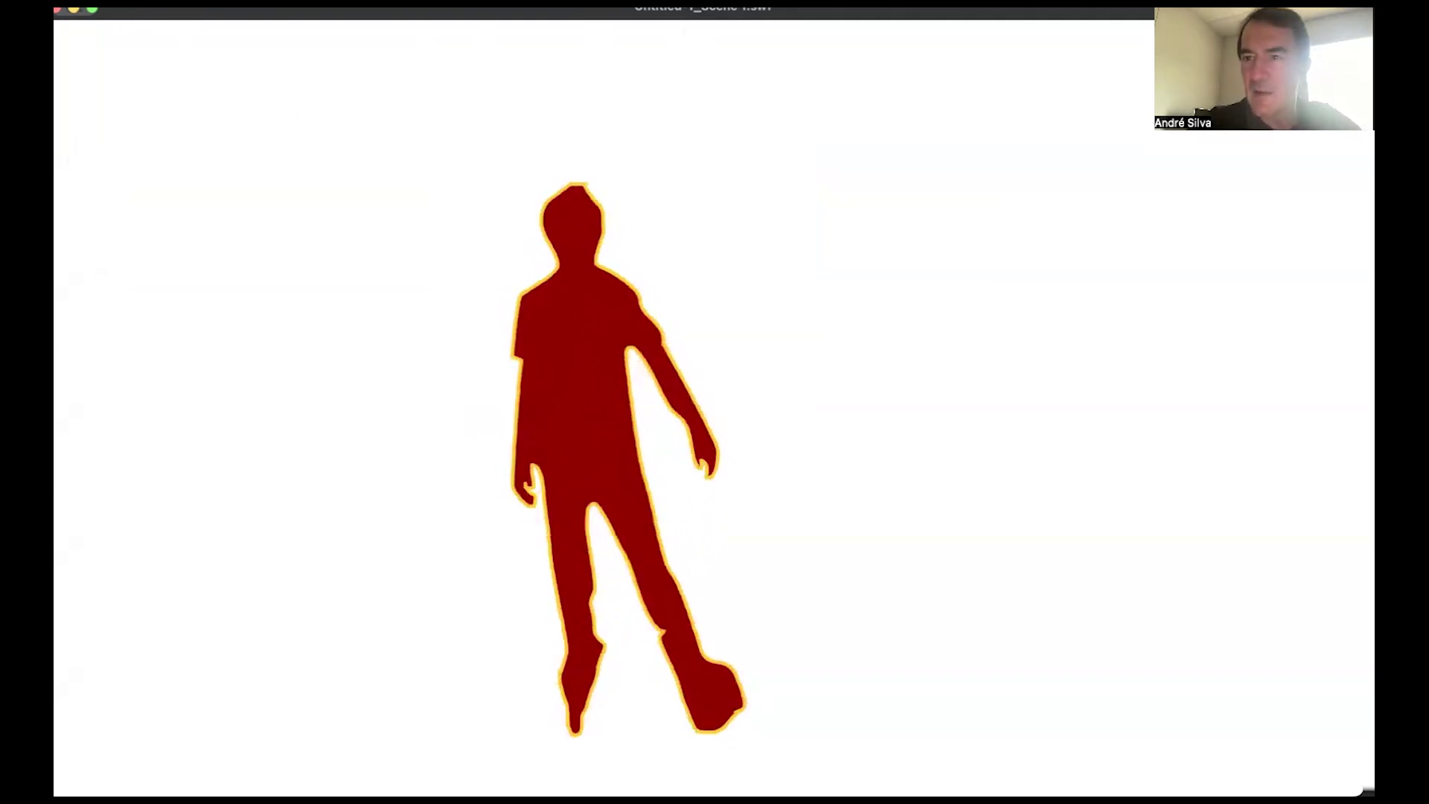
pyautogui.moveTo(1330, 11); pyautogui.dragTo(1357, 429)
pyautogui.moveTo(251, 426); pyautogui.dragTo(261, 363)
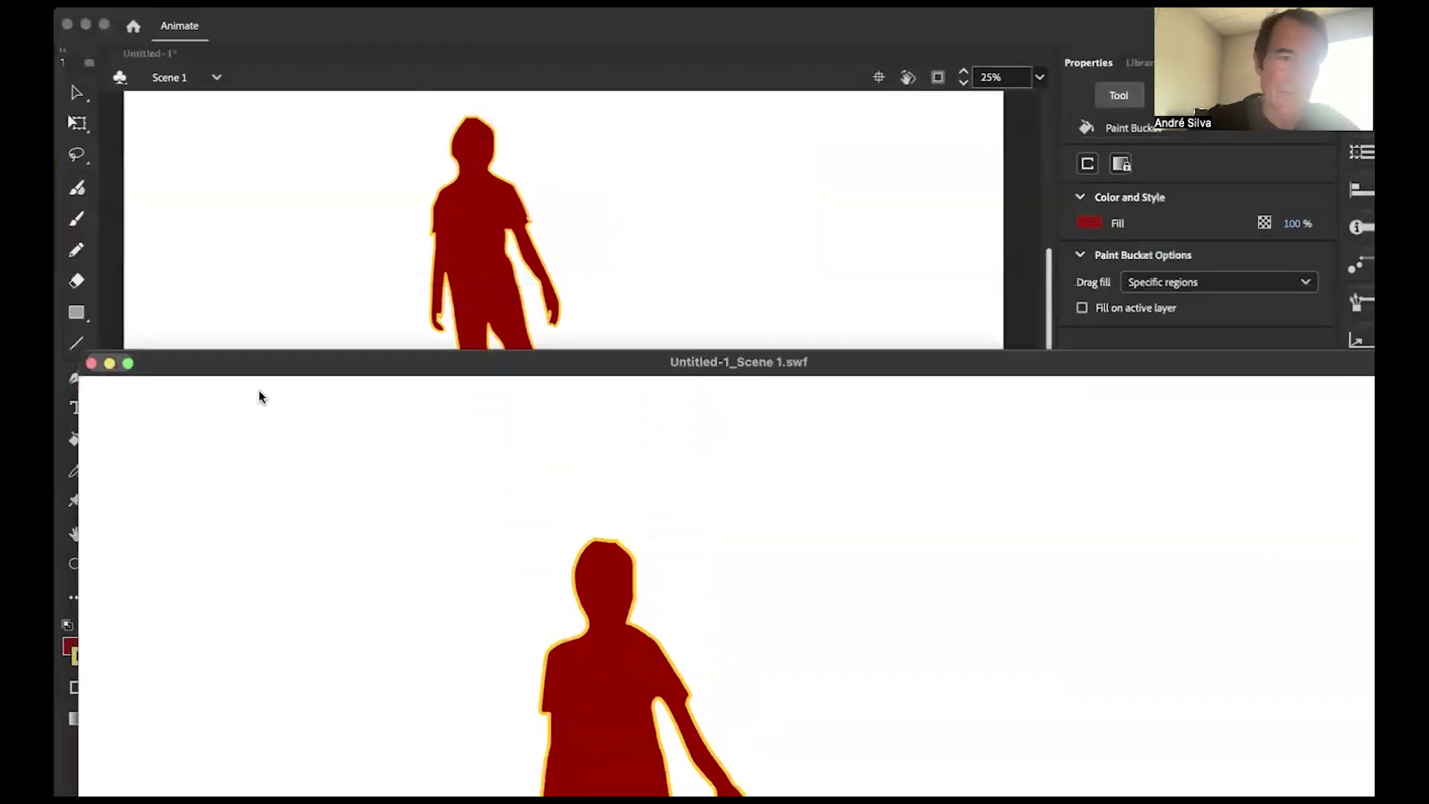
pyautogui.moveTo(356, 359); pyautogui.dragTo(345, 239)
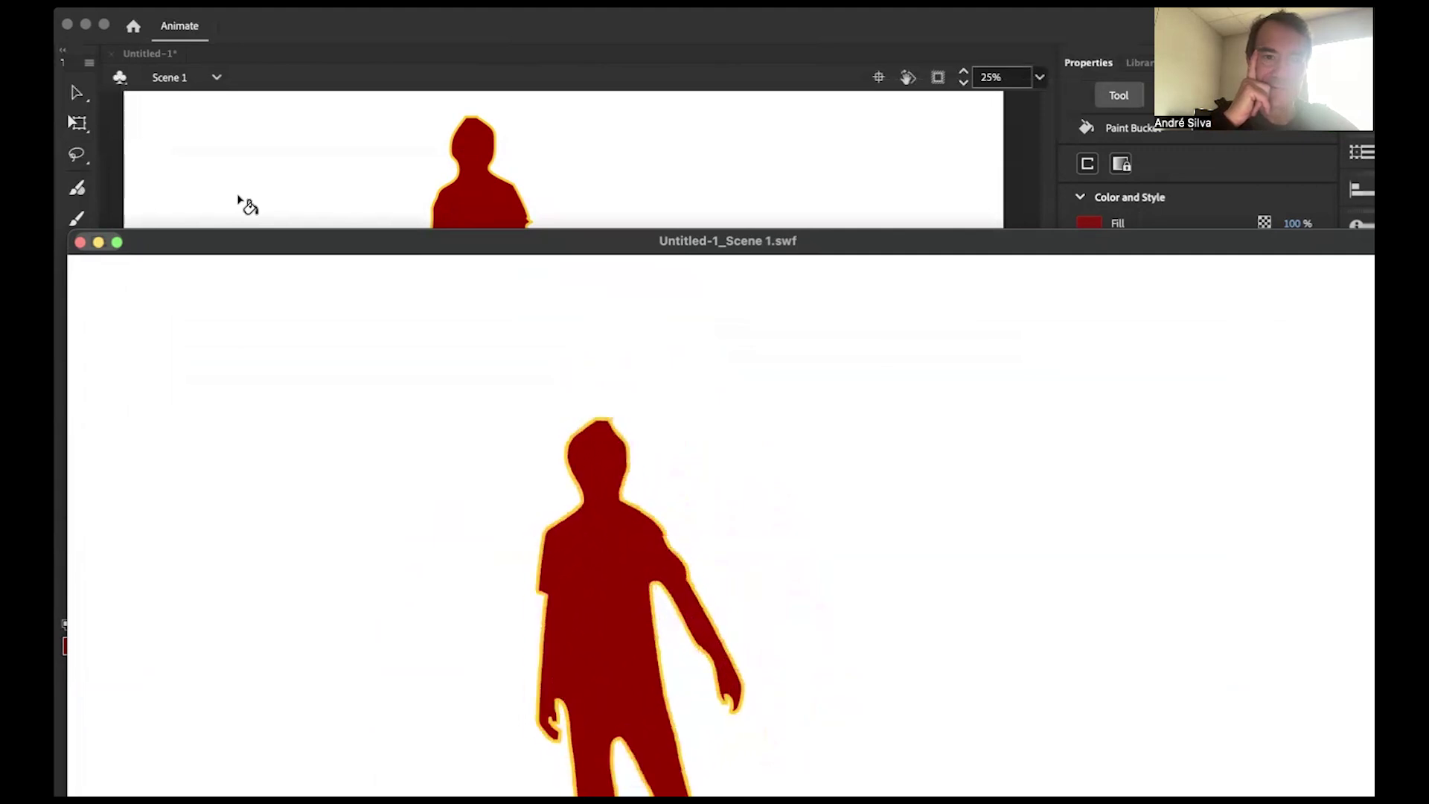
pyautogui.moveTo(229, 242); pyautogui.dragTo(256, 109)
pyautogui.press('super+w')
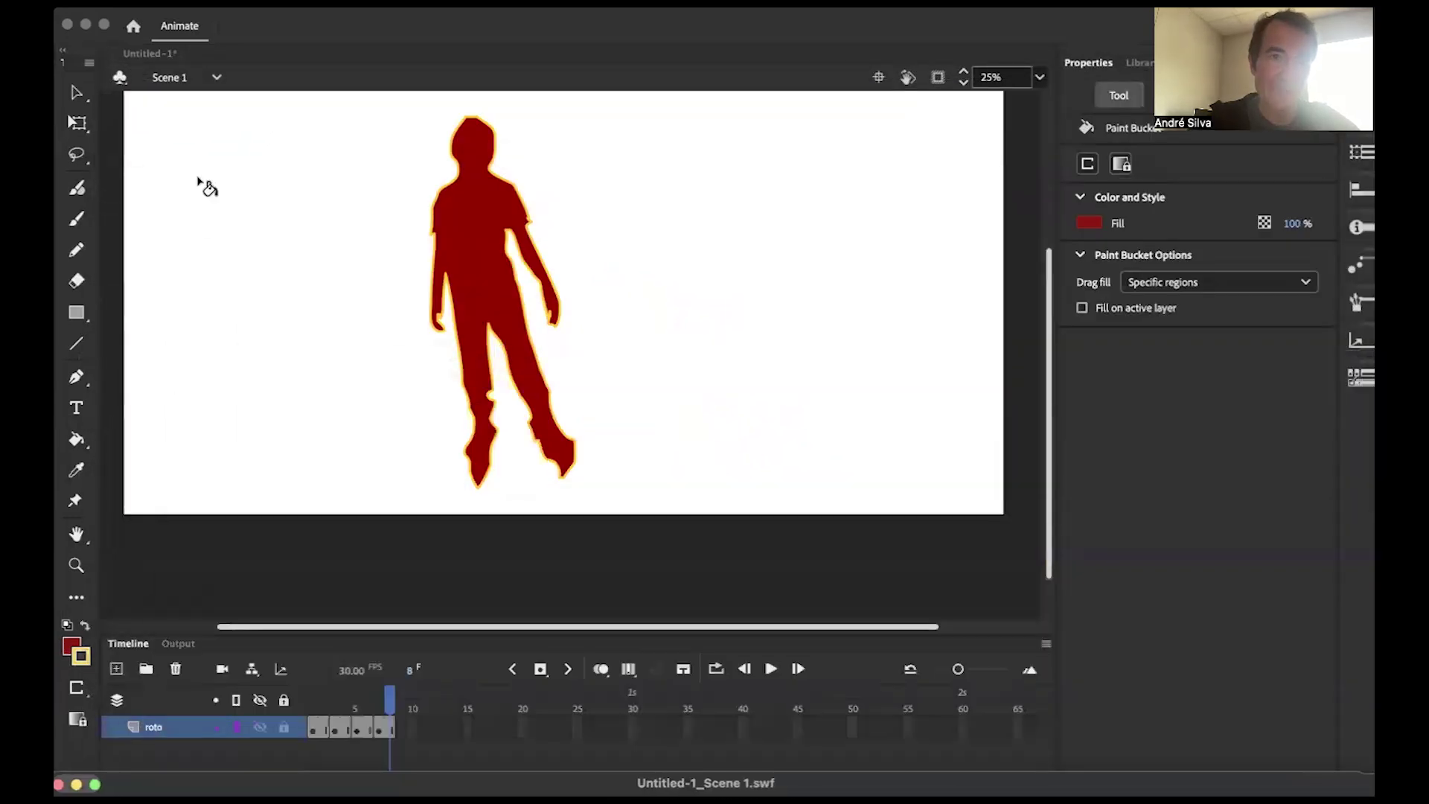
pyautogui.click(273, 26)
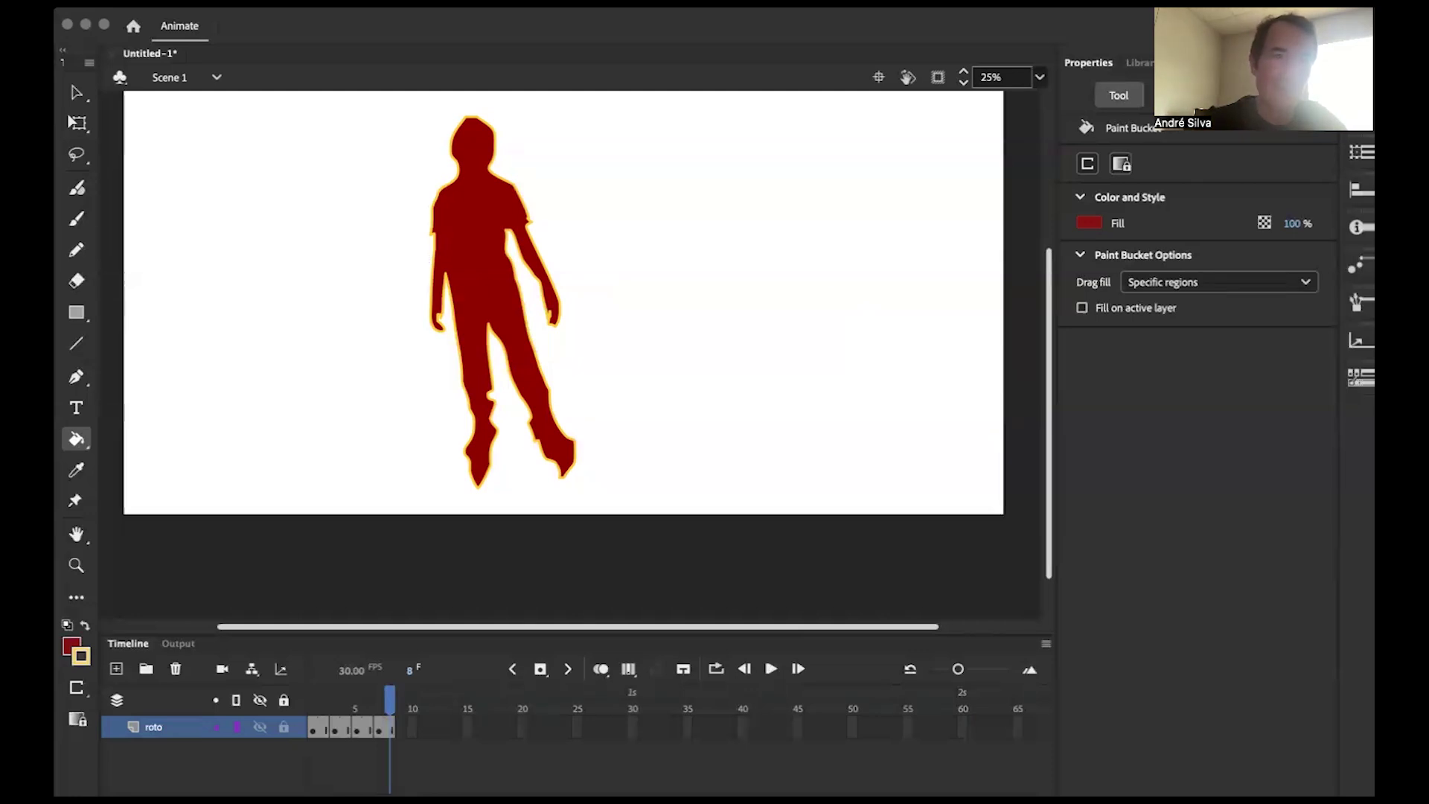
# Step: Set up a video export of the entire movie that ignores the stage color to generate an alpha channel, in QuickTime format
pyautogui.click(161, 1)
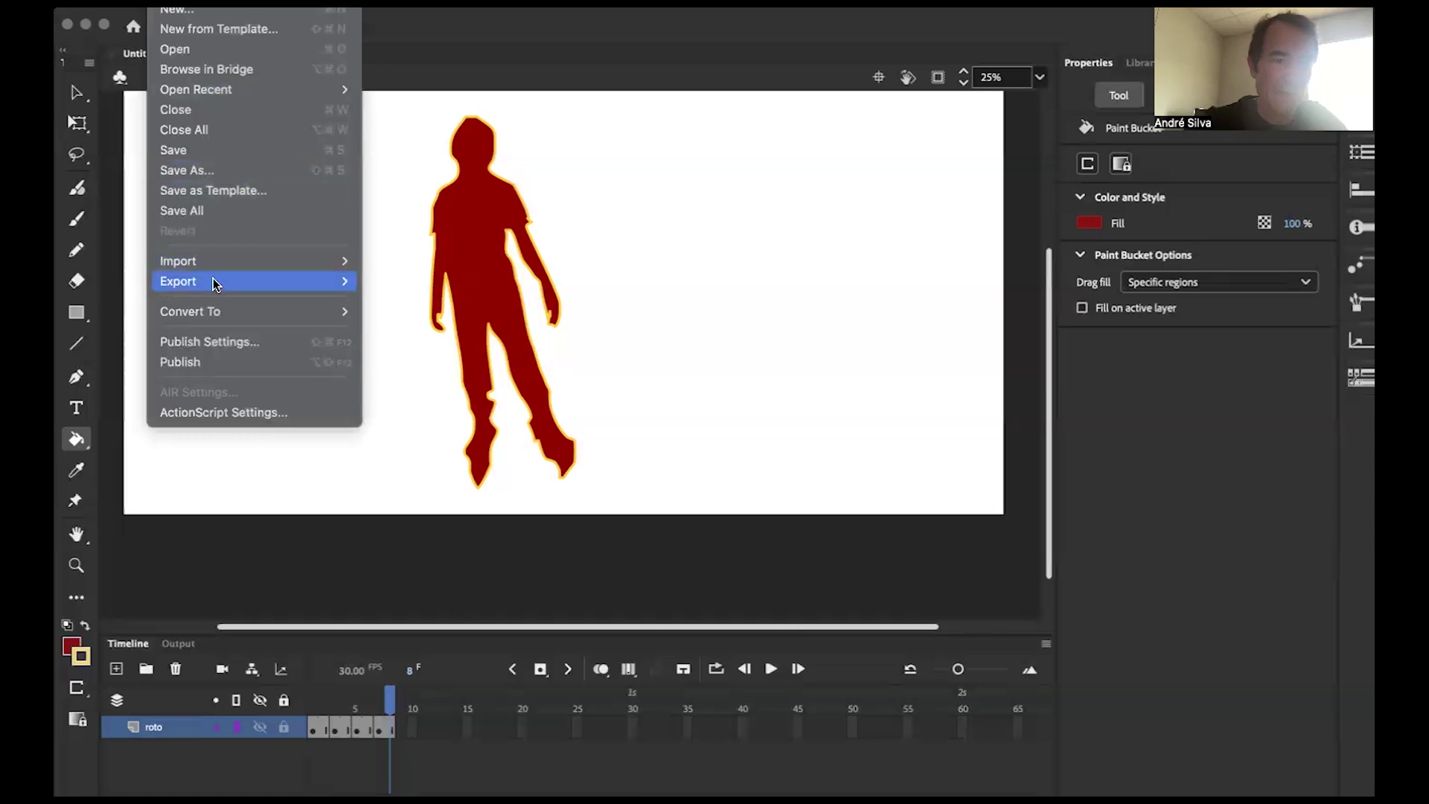
pyautogui.moveTo(213, 284)
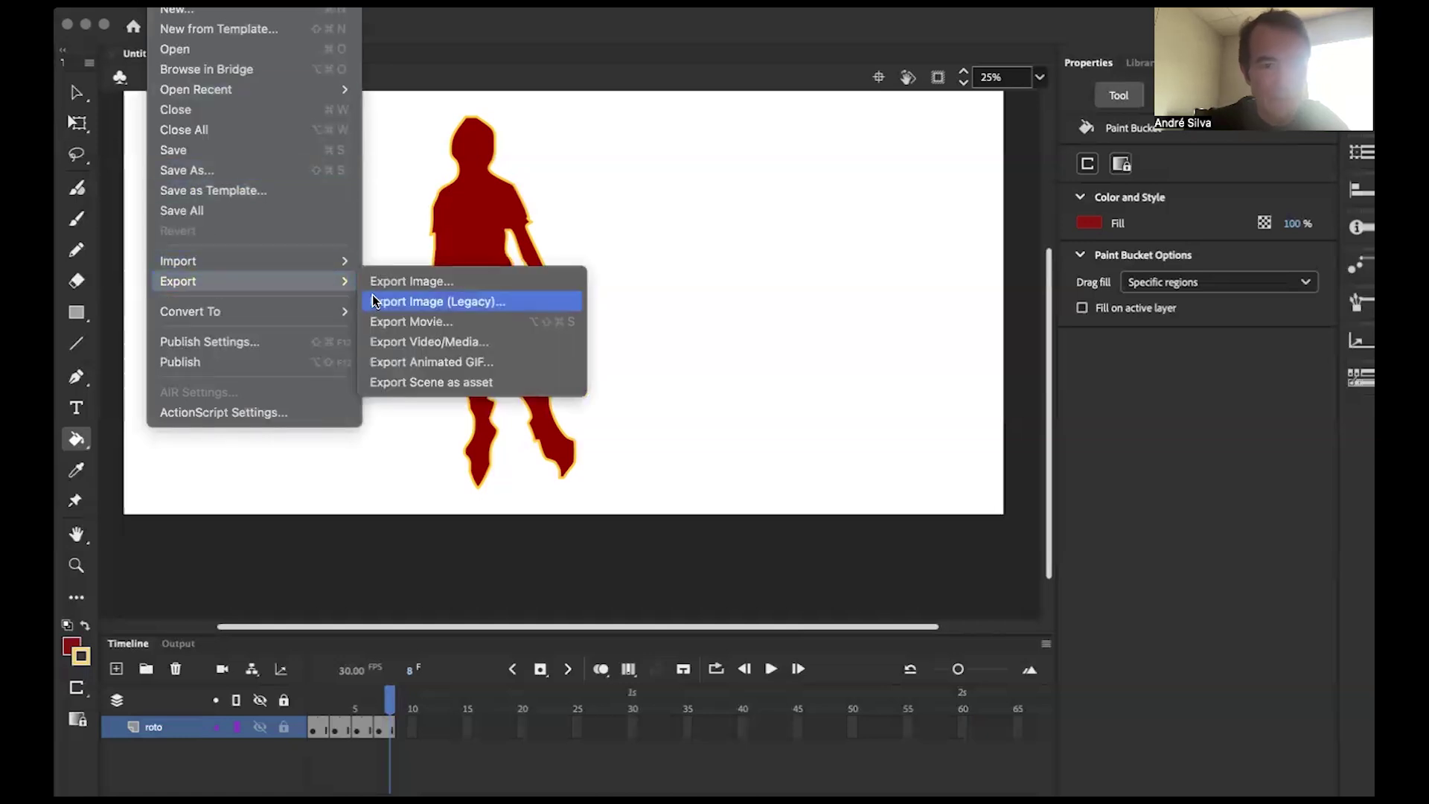
pyautogui.click(403, 341)
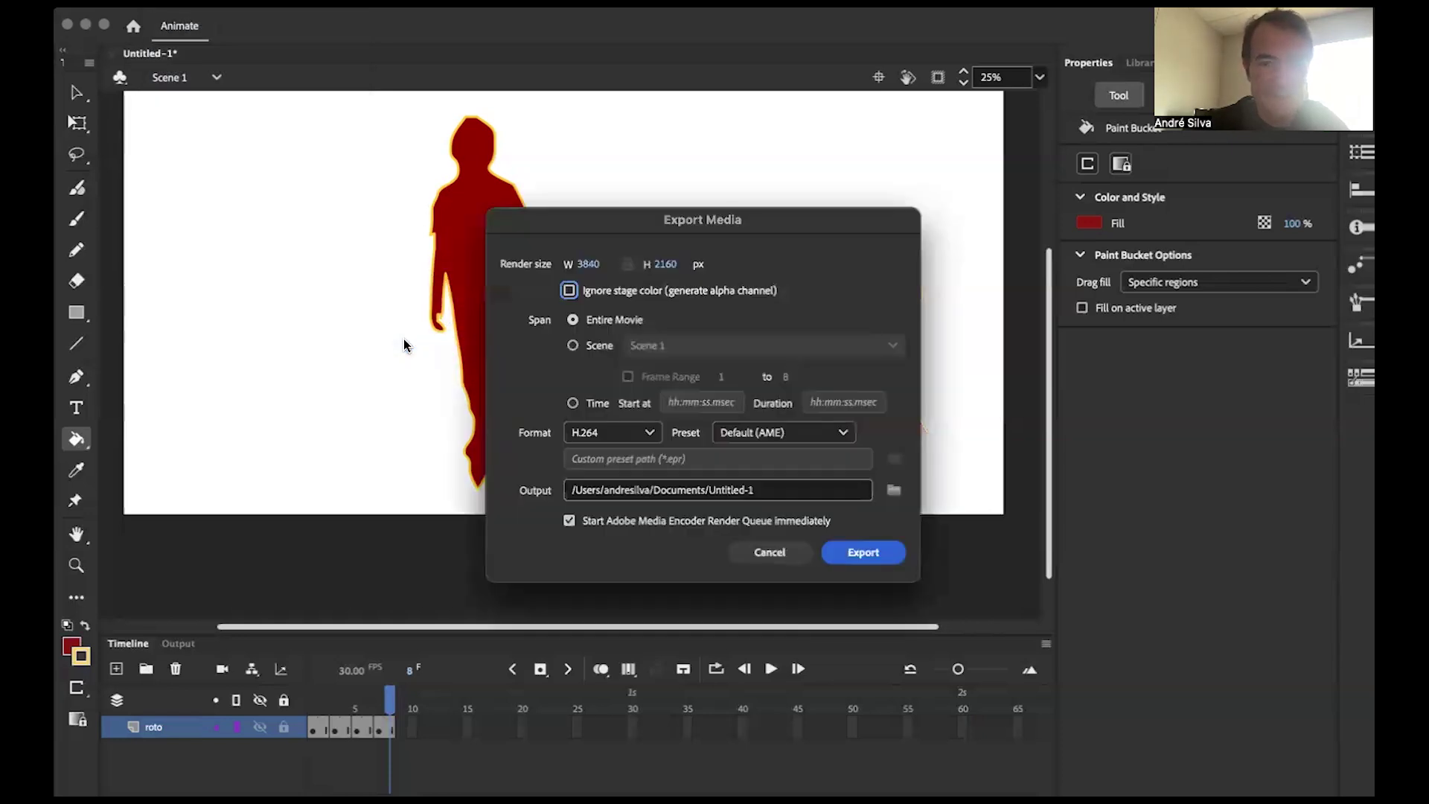
pyautogui.click(569, 291)
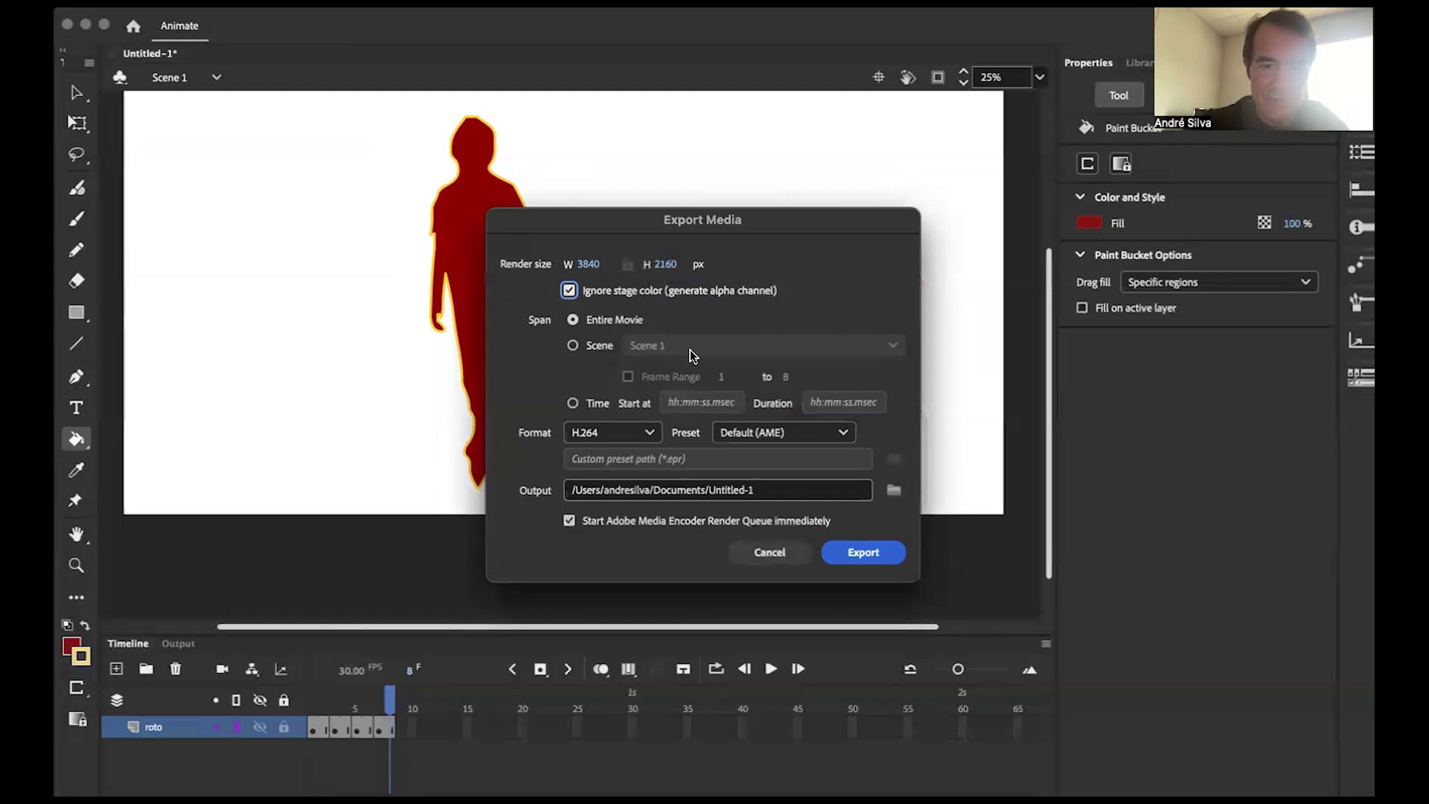
pyautogui.click(655, 432)
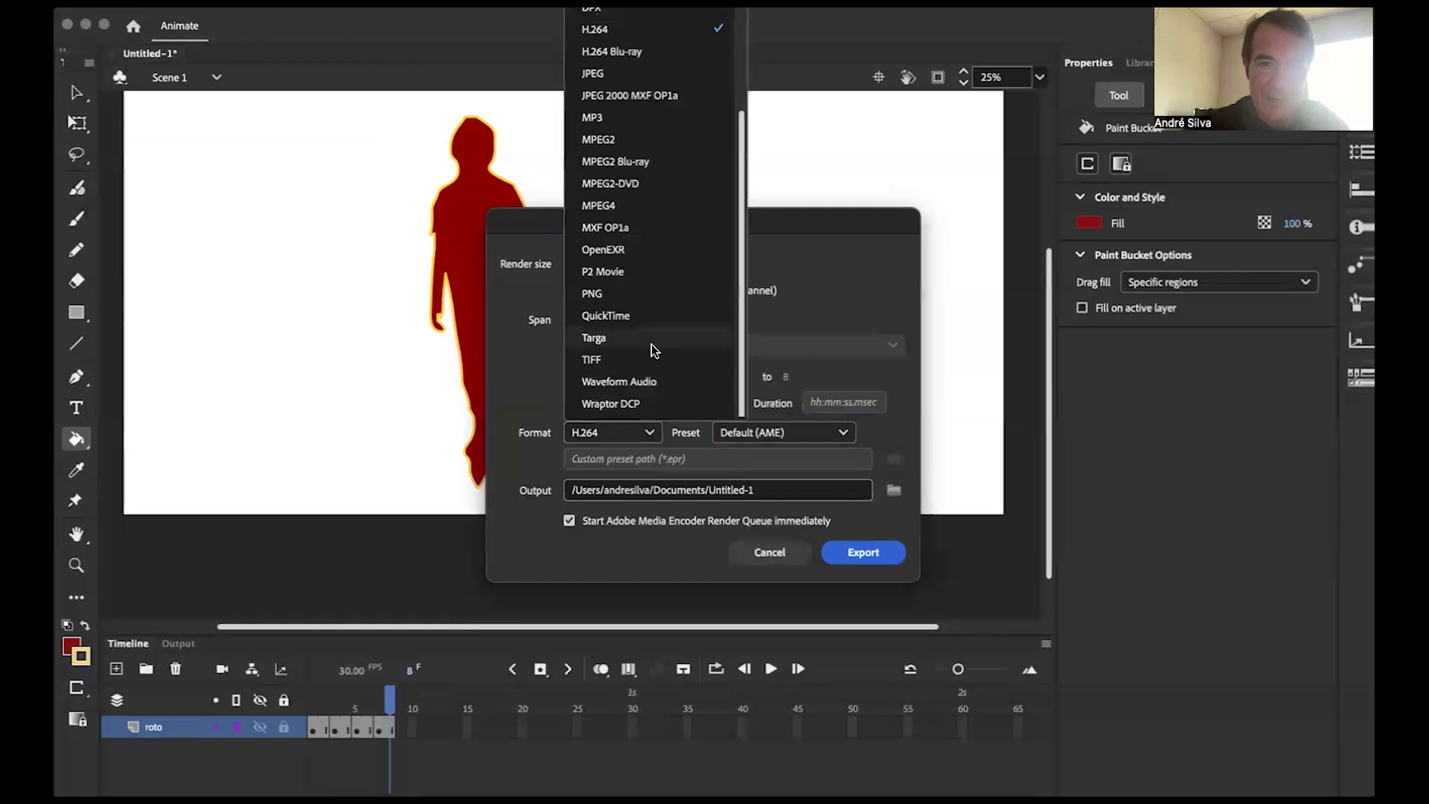
pyautogui.scroll(3, 658, 275)
pyautogui.scroll(-3, 659, 275)
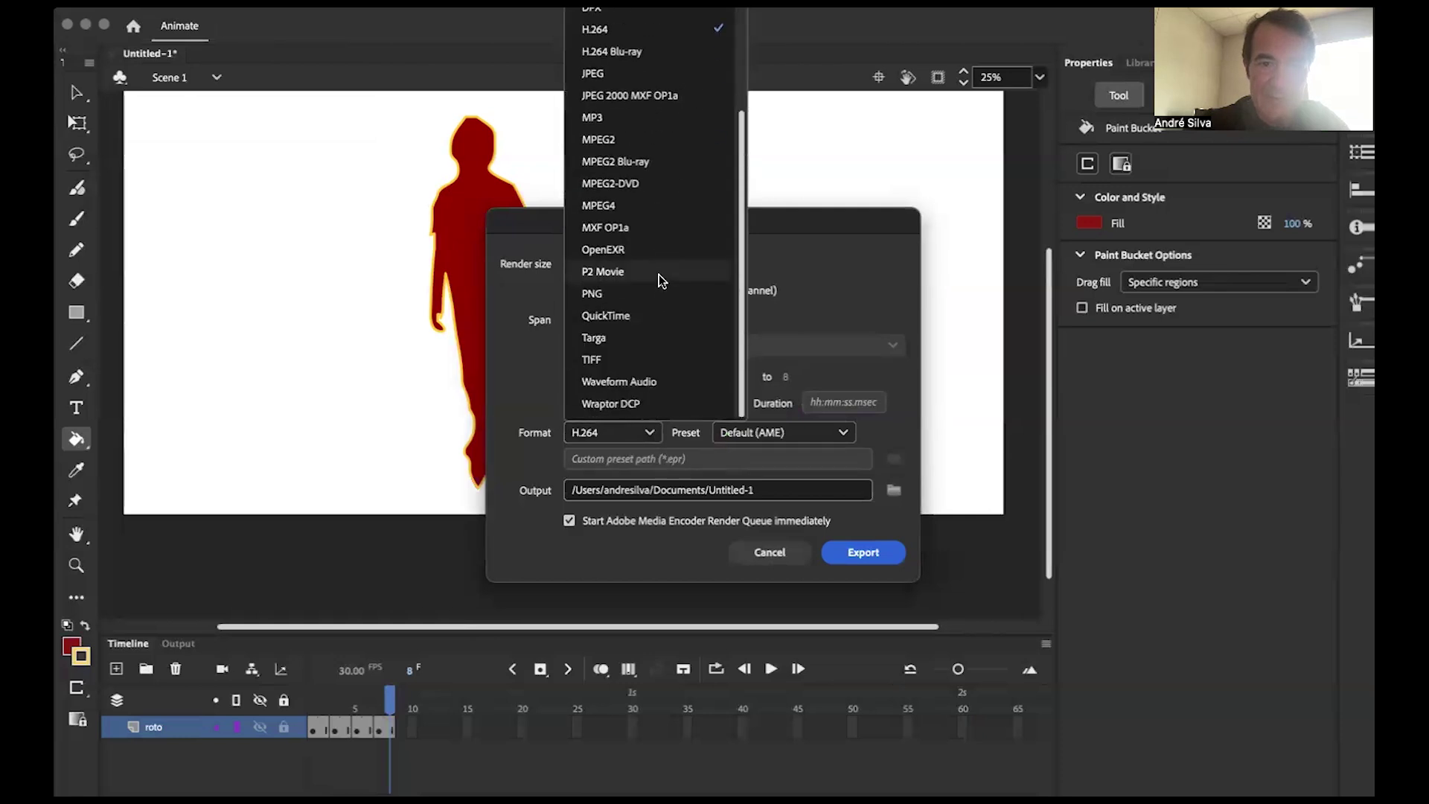
pyautogui.click(624, 316)
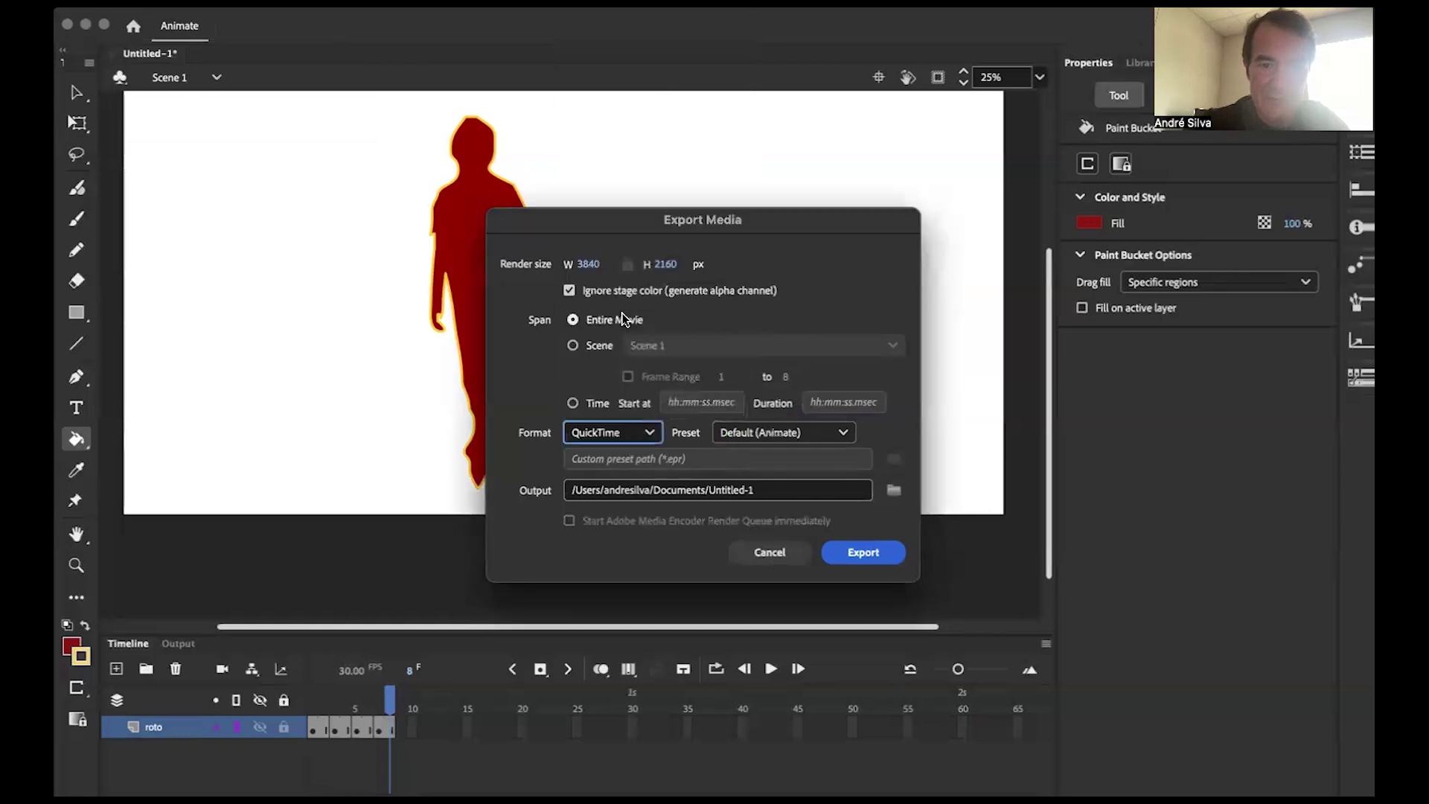
# Step: Choose the Apple ProRes 4444 with alpha preset for the QuickTime export
pyautogui.click(744, 434)
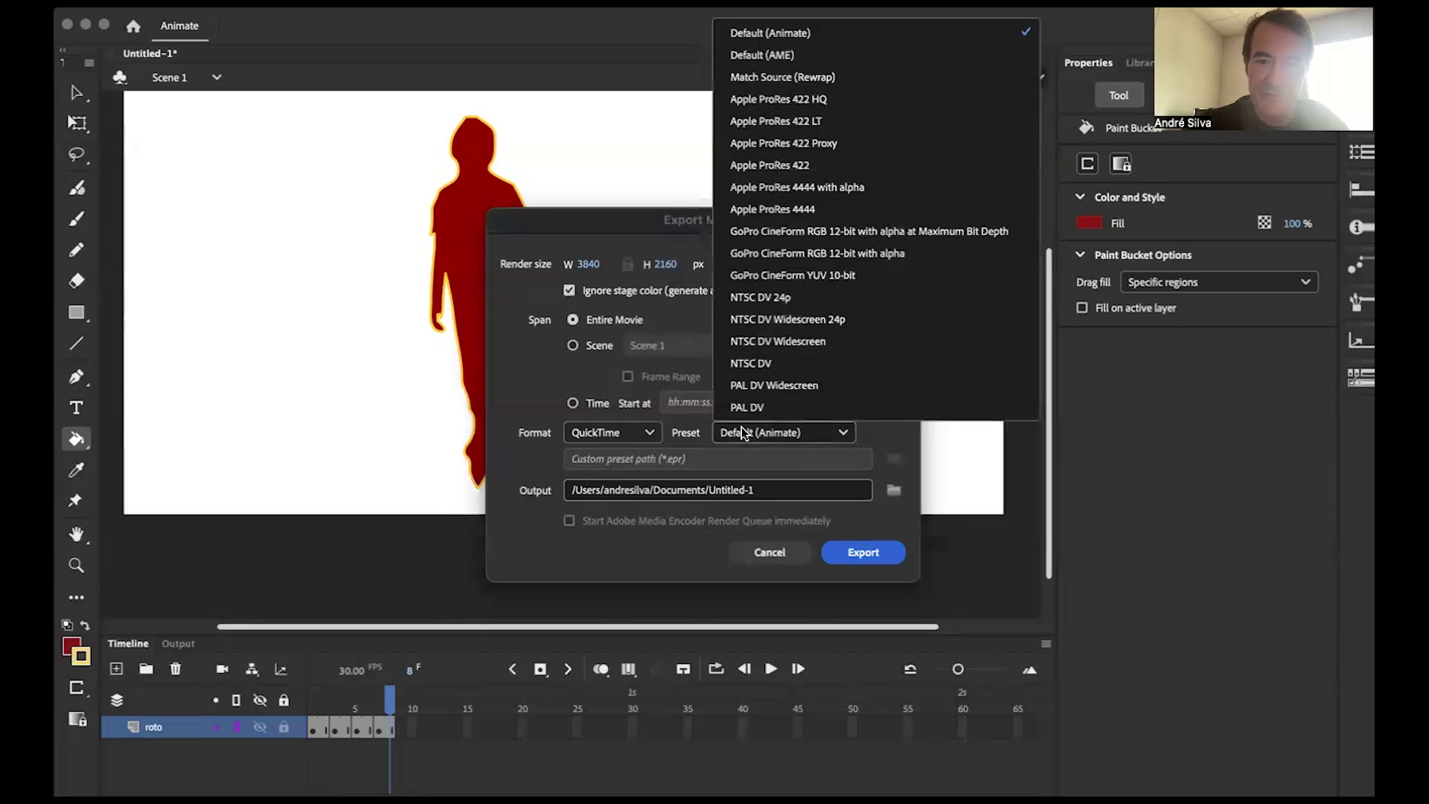
pyautogui.click(718, 456)
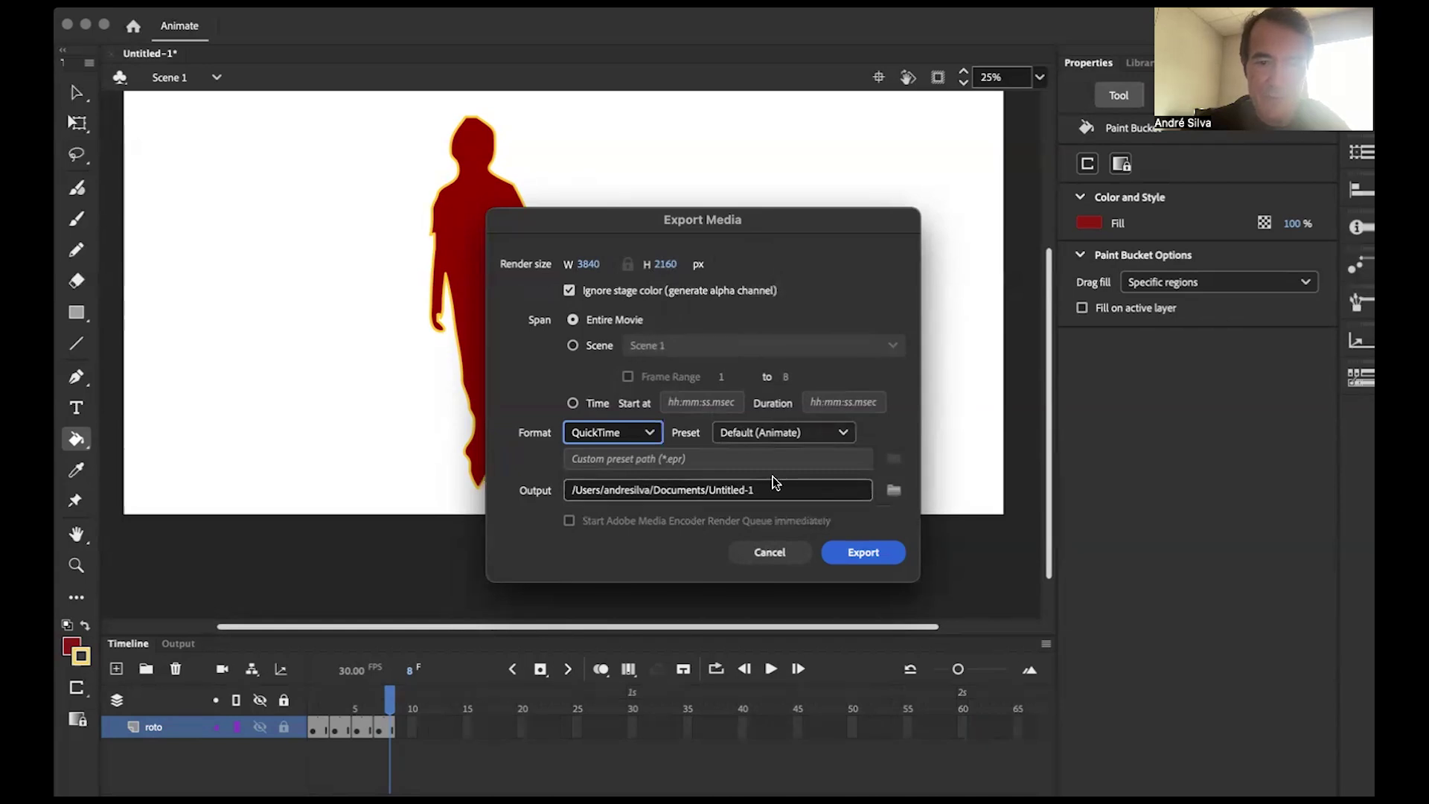
pyautogui.click(778, 432)
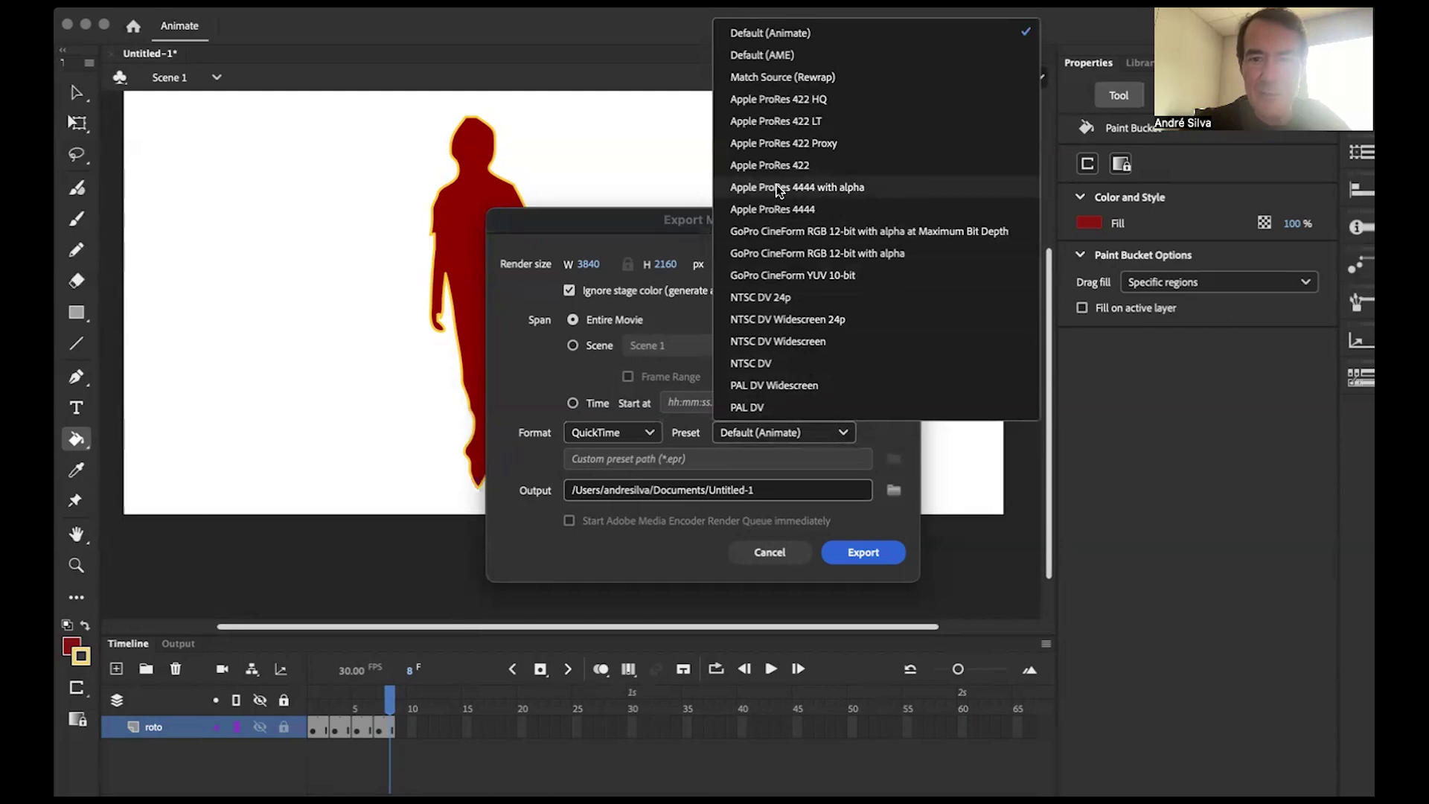
pyautogui.click(816, 191)
# Step: Set the export destination to the Desktop with the file name roto, and export the video
pyautogui.click(825, 490)
pyautogui.click(892, 490)
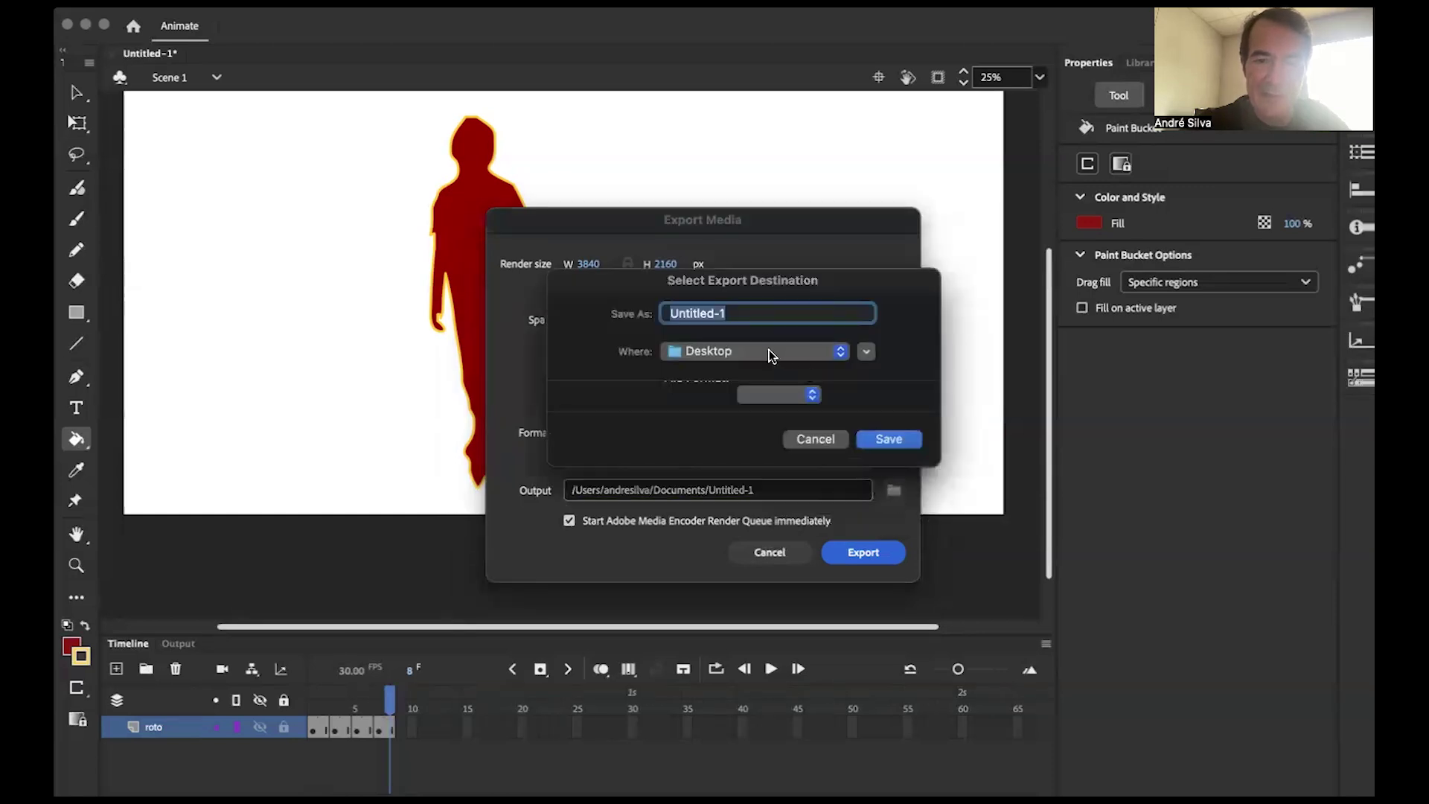
pyautogui.write('roto')
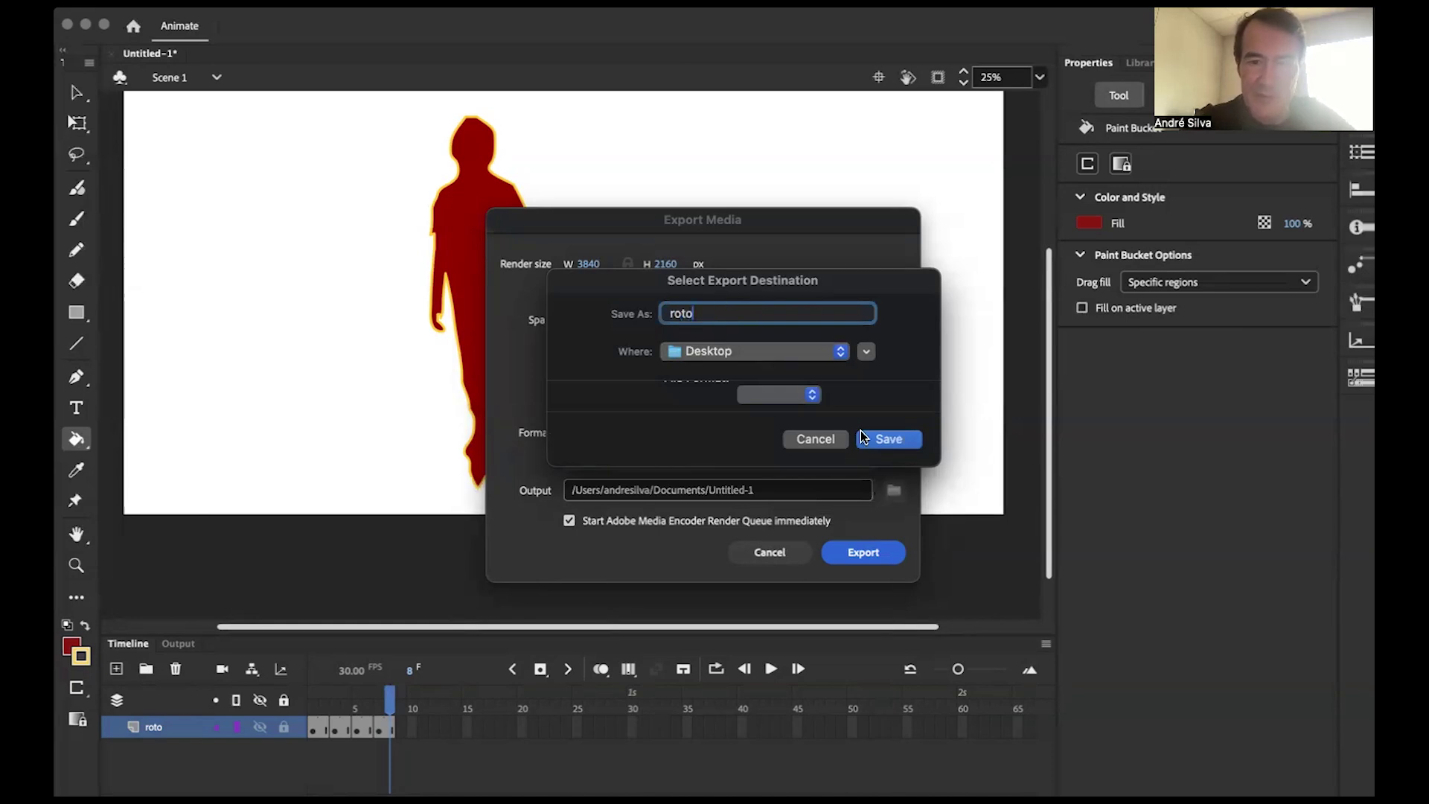
pyautogui.click(897, 438)
pyautogui.click(858, 555)
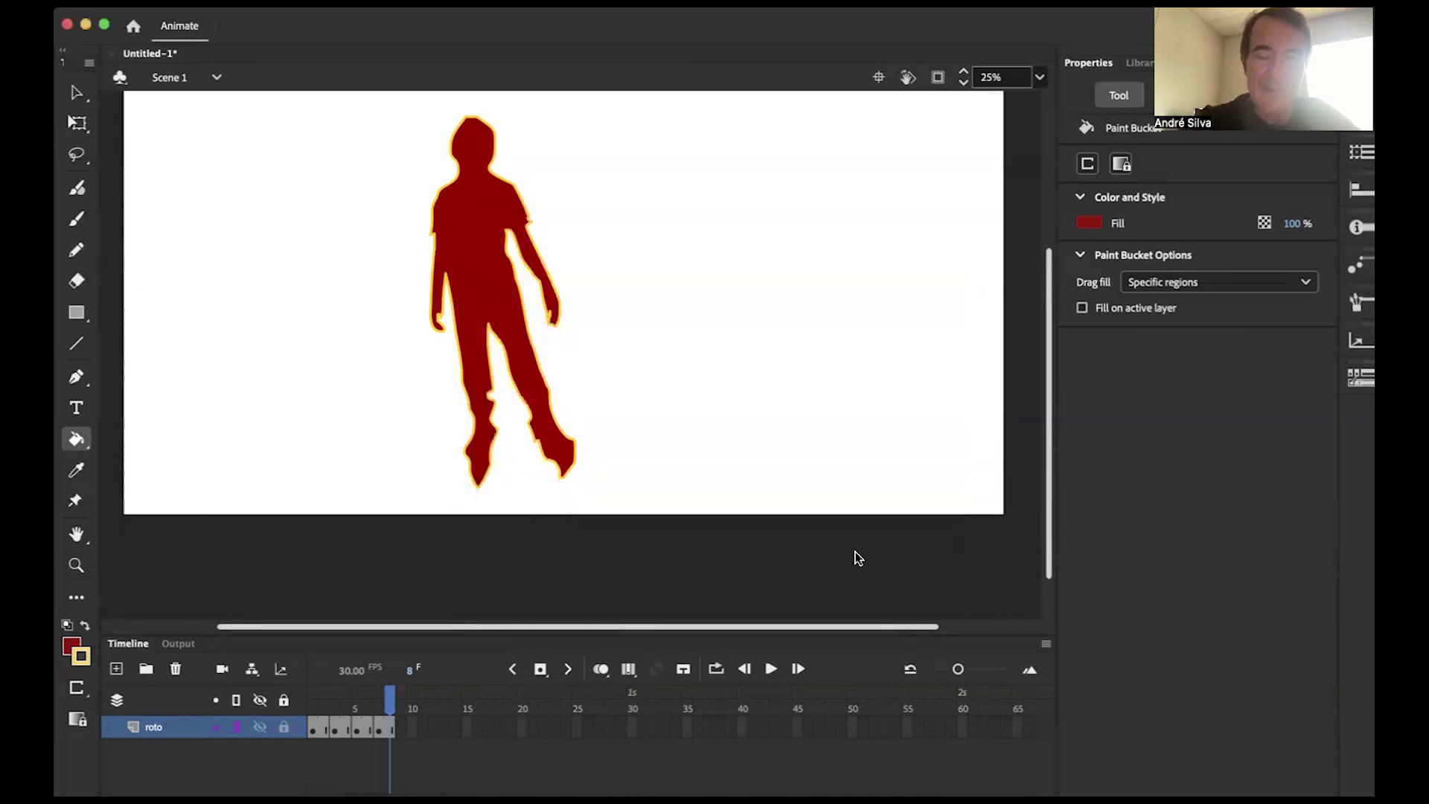